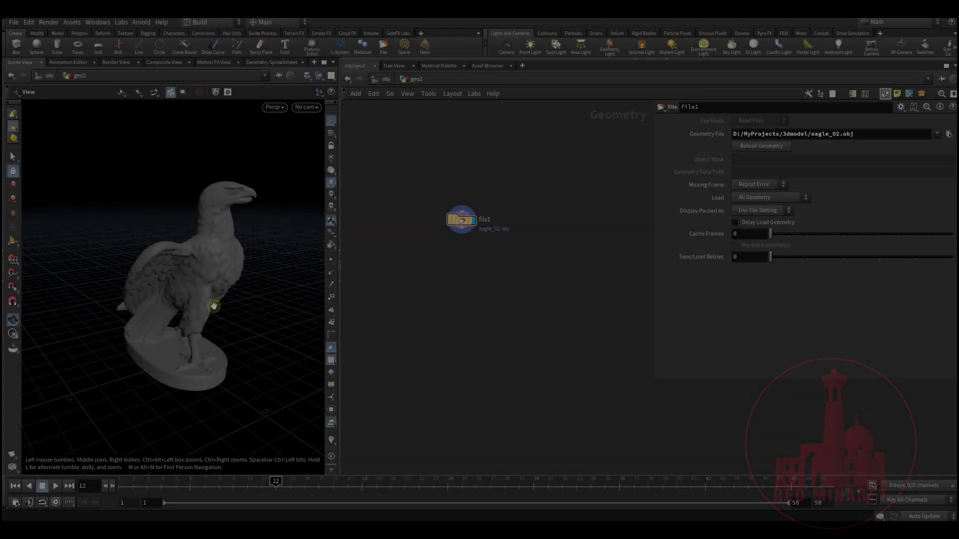
Examine the imported eagle model from several angles and closer up in the viewport.
drag(208, 306, 213, 282)
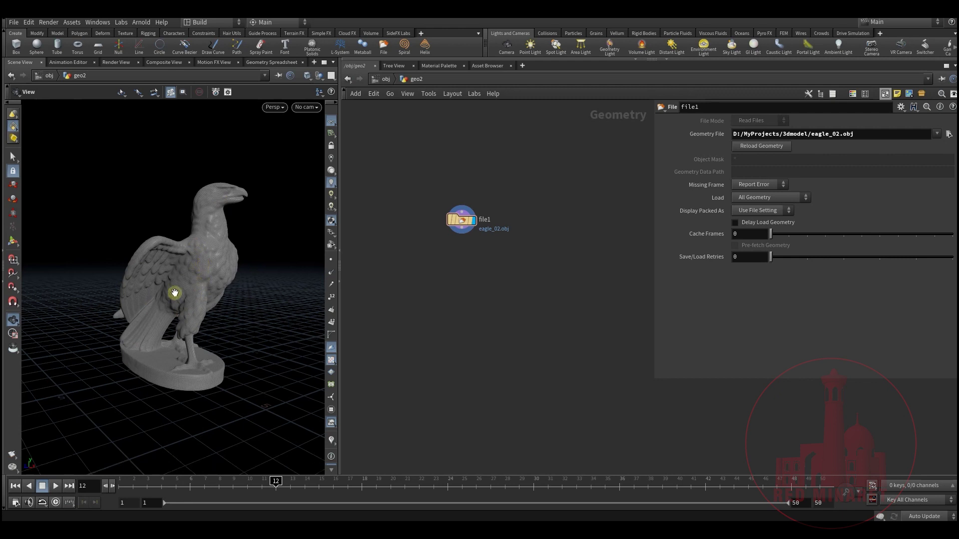
drag(193, 318, 171, 297)
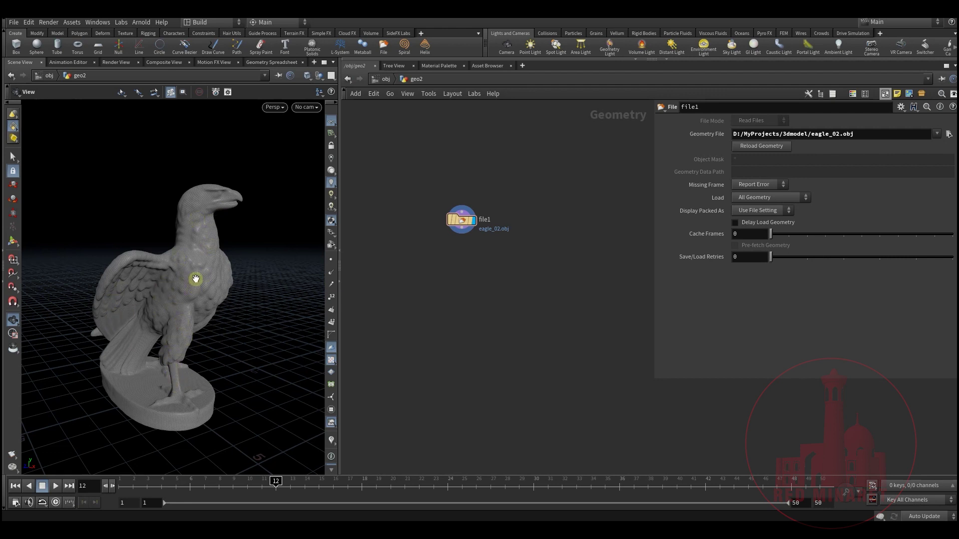
drag(194, 296, 204, 218)
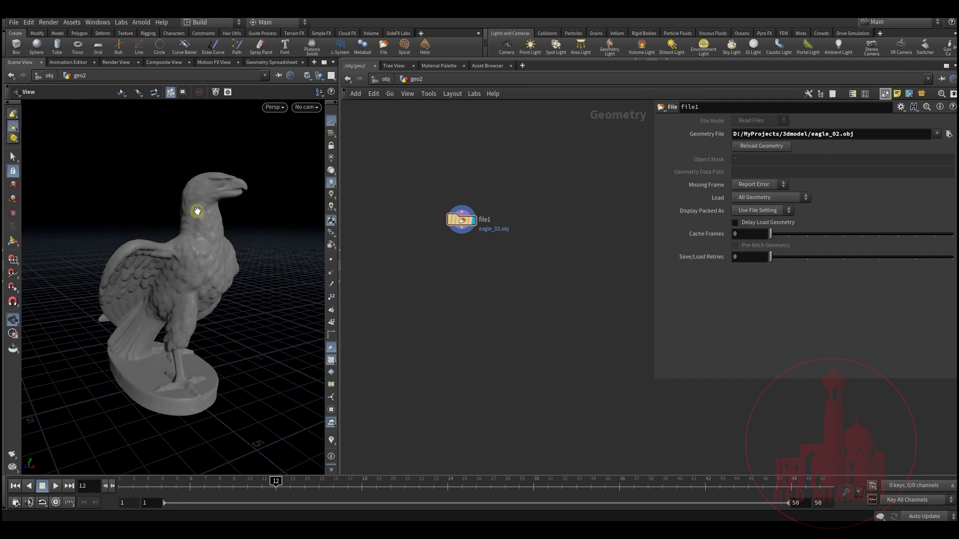
mouse_move(204, 275)
mouse_down()
mouse_move(197, 261)
mouse_move(196, 285)
mouse_up()
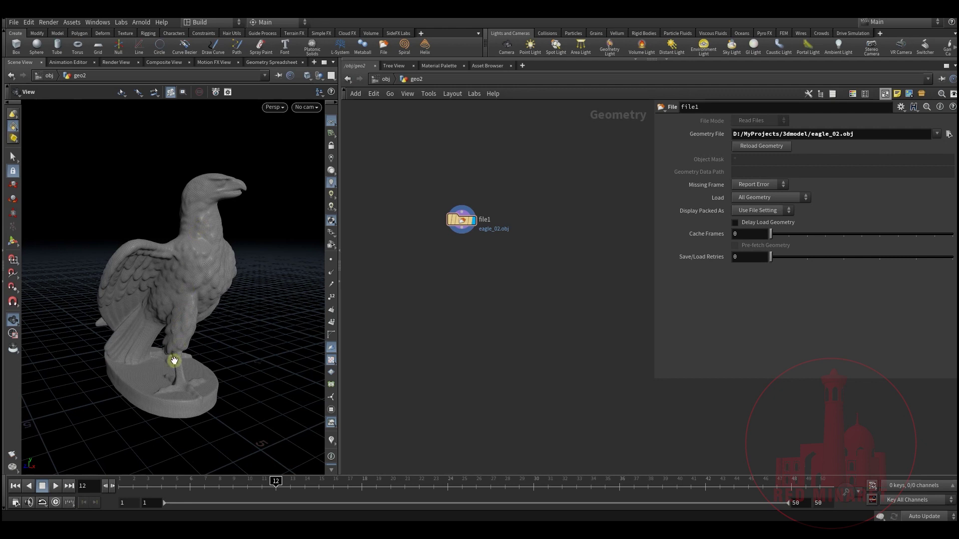
mouse_move(205, 240)
mouse_down()
mouse_move(196, 263)
mouse_move(198, 234)
mouse_up()
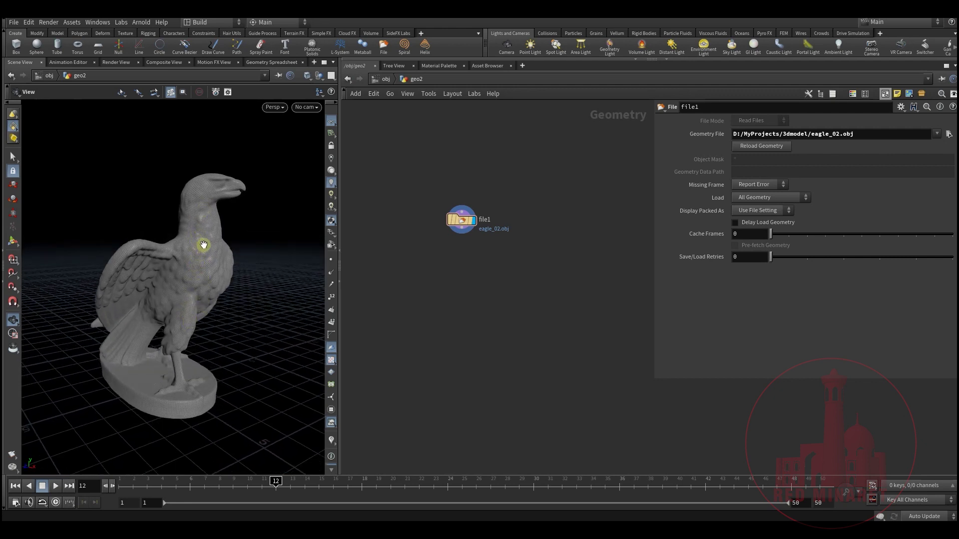
drag(202, 263, 200, 272)
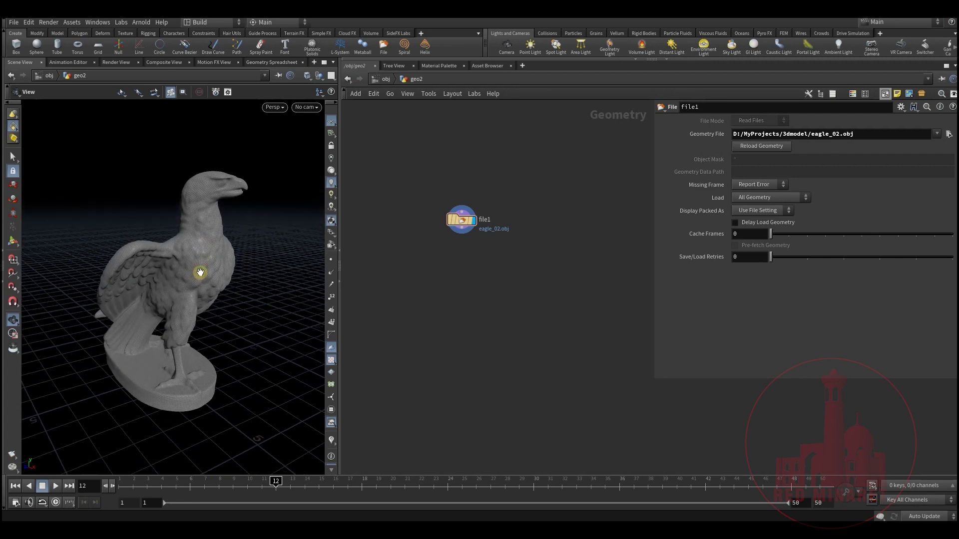
mouse_move(191, 305)
mouse_down()
mouse_move(193, 267)
mouse_move(193, 284)
mouse_move(167, 302)
mouse_move(178, 300)
mouse_up()
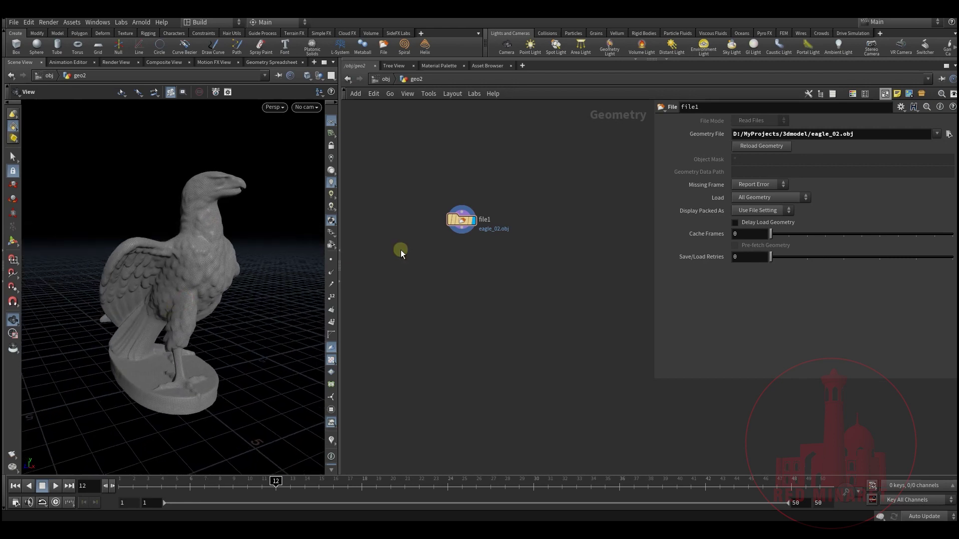
middle_drag(443, 269, 437, 297)
drag(231, 300, 196, 299)
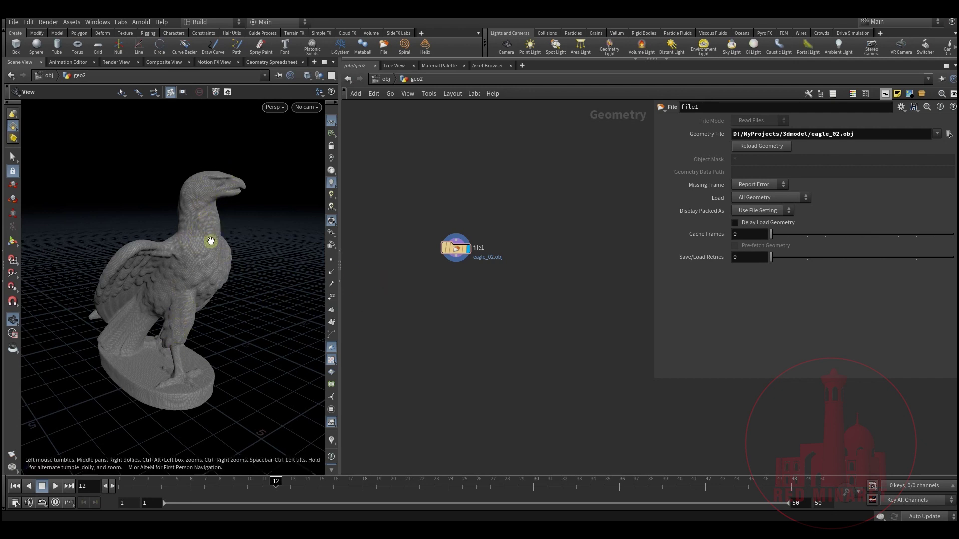
middle_drag(457, 286, 460, 273)
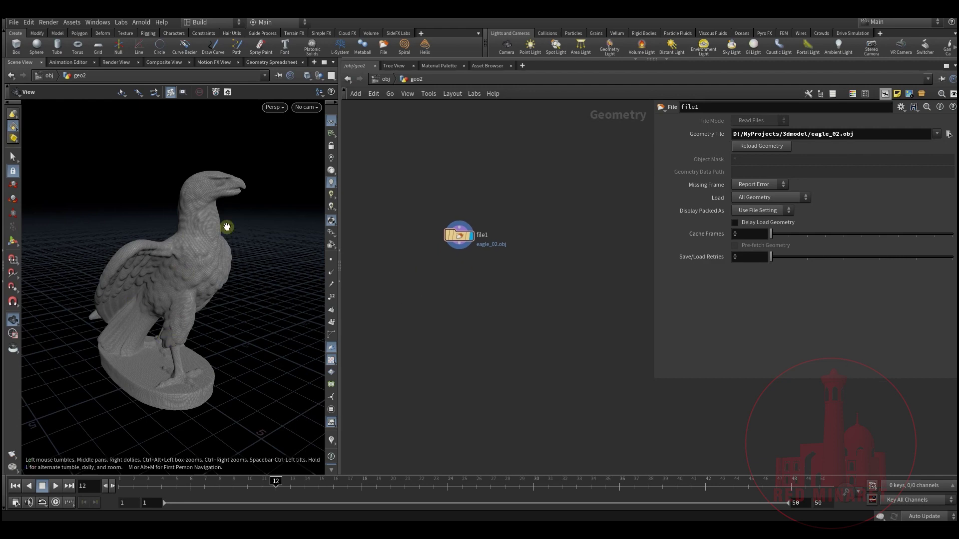
drag(180, 283, 186, 278)
scroll(463, 235, up, 3)
scroll(462, 232, up, 2)
drag(188, 234, 189, 257)
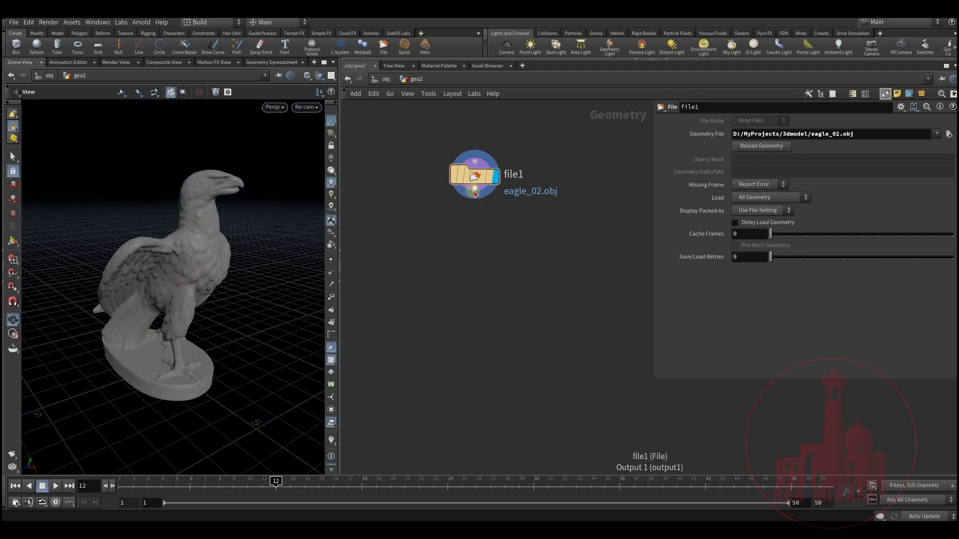
Add a Labs Measure Curvature node to the output of file1 and display its result.
key(Tab)
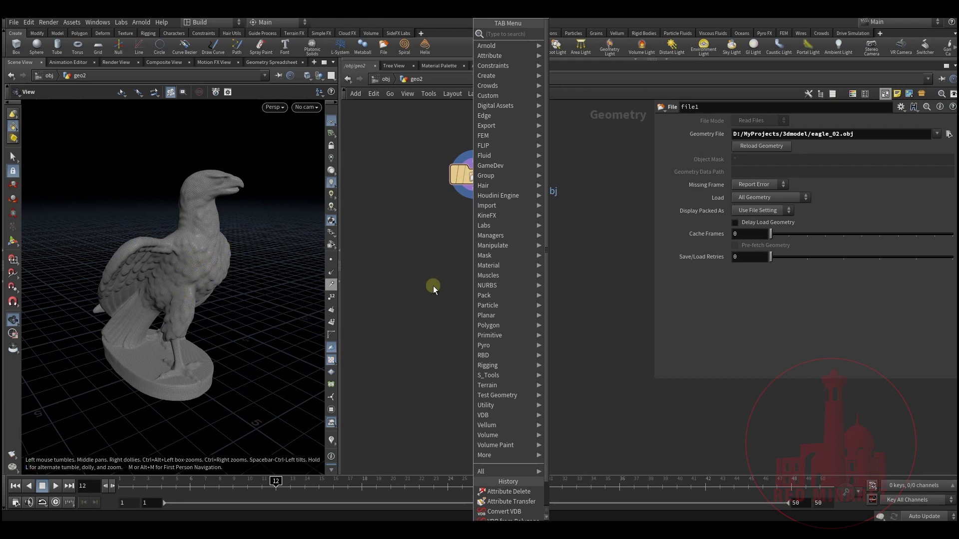
click(439, 270)
key(Tab)
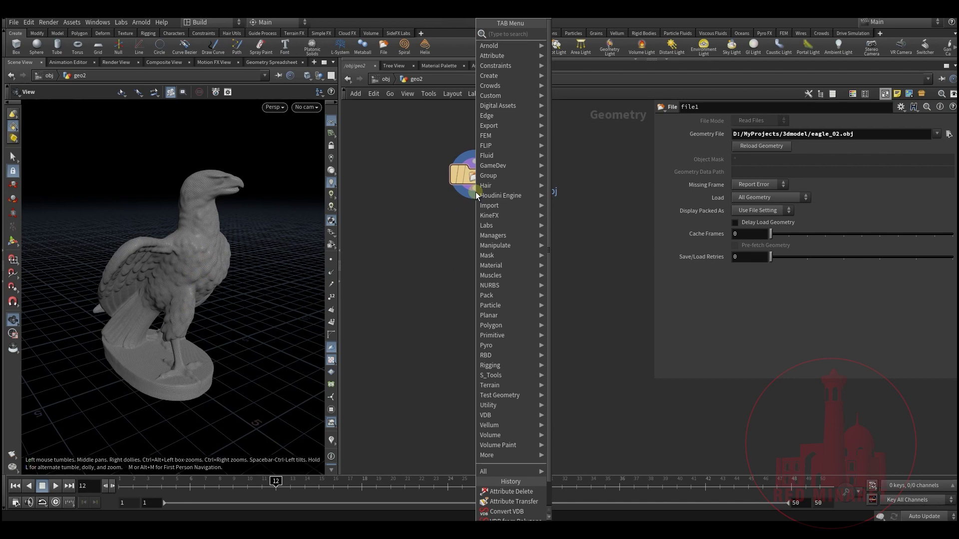
text(cur)
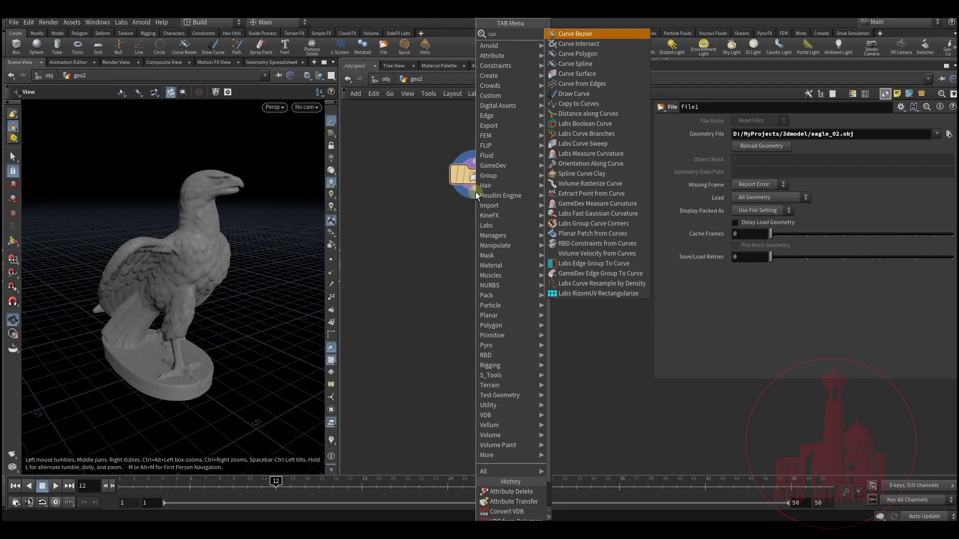
click(597, 153)
click(493, 269)
click(502, 241)
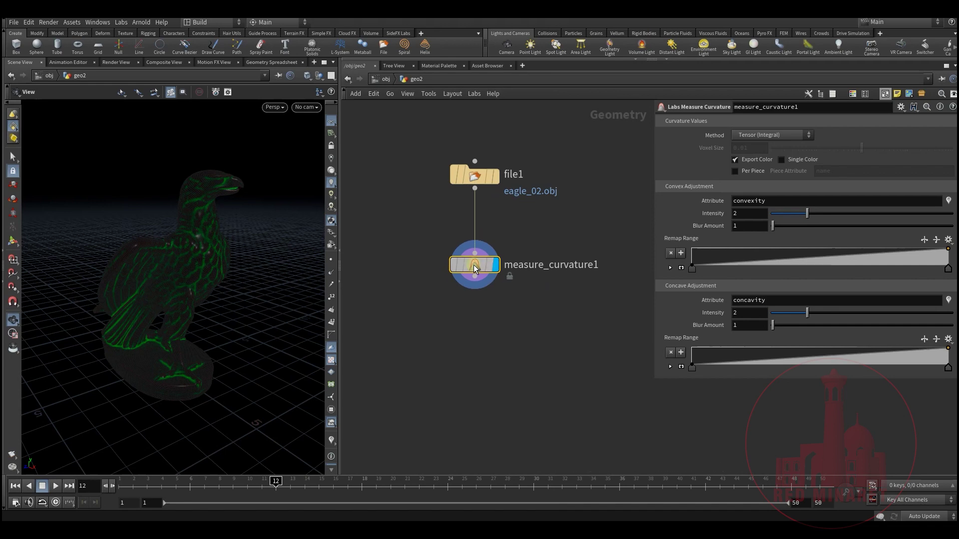
Inspect the point attributes listed in the measure_curvature1 node's info.
middle_click(474, 266)
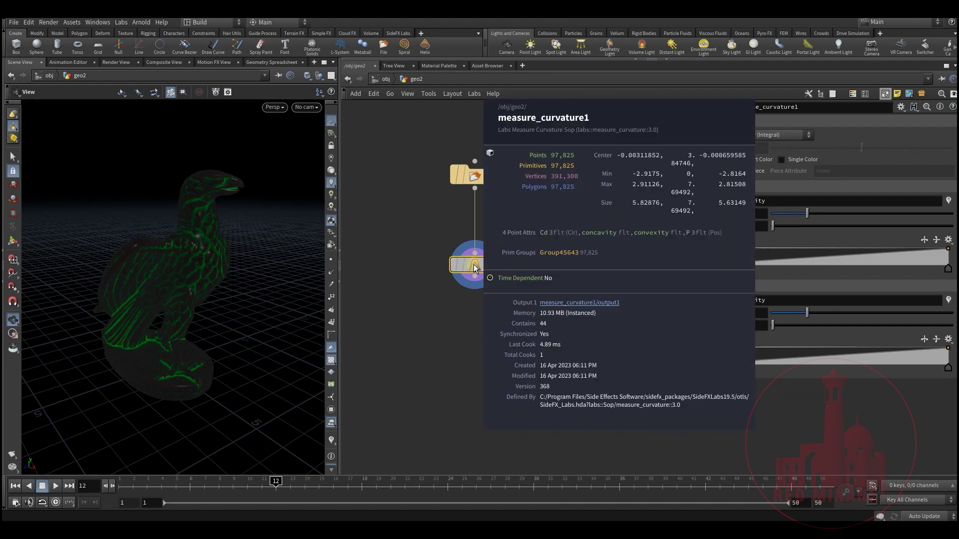
middle_click(474, 265)
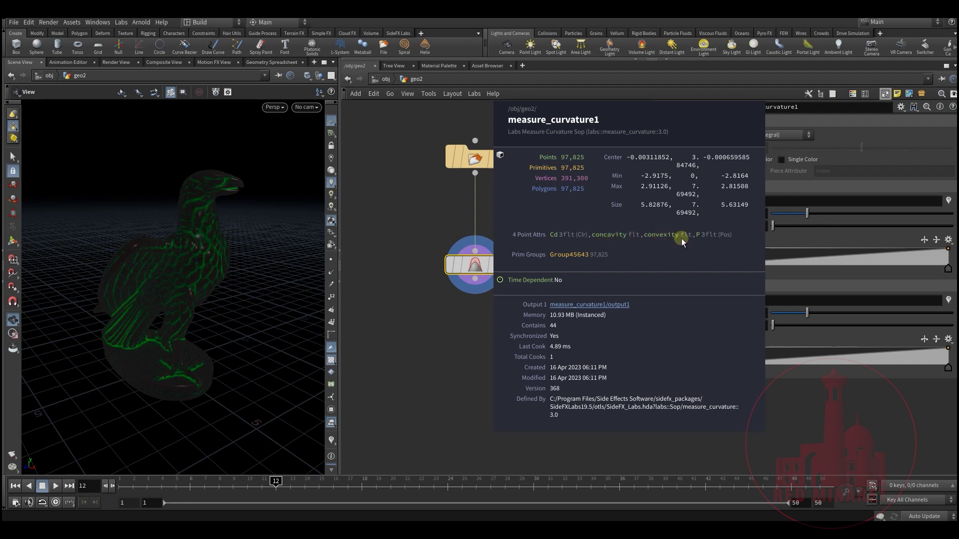
middle_drag(494, 334, 483, 321)
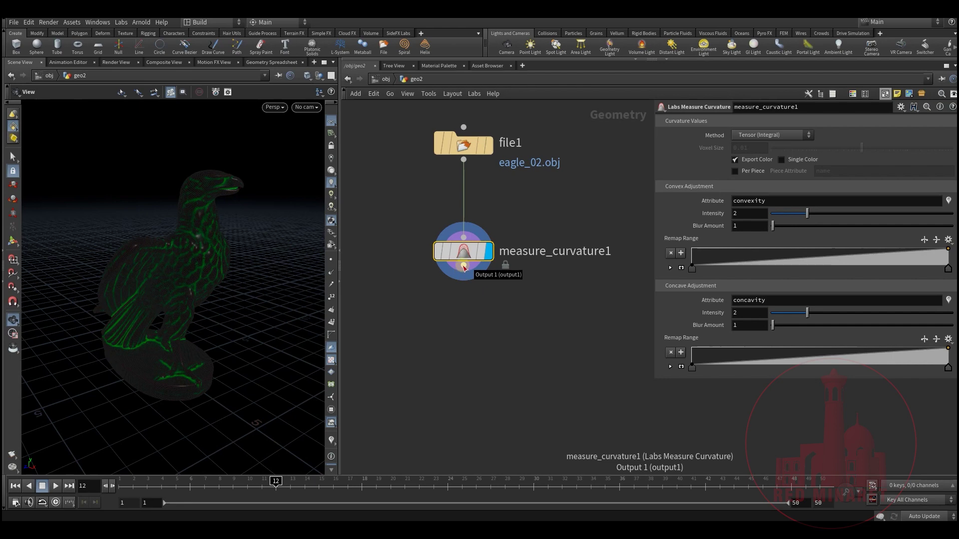
Add a Transform node to the output of measure_curvature1 and make it the displayed node.
click(463, 268)
text(tr)
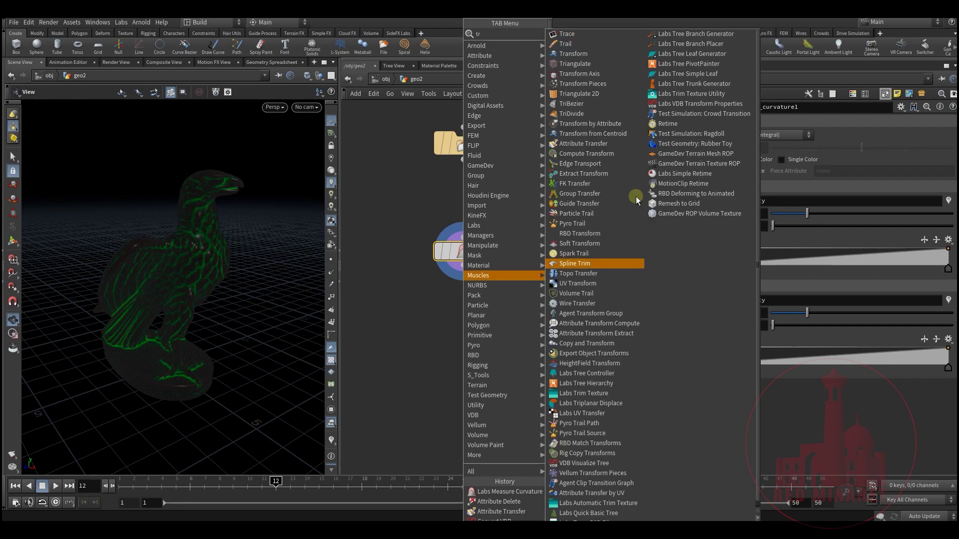
click(591, 53)
click(501, 319)
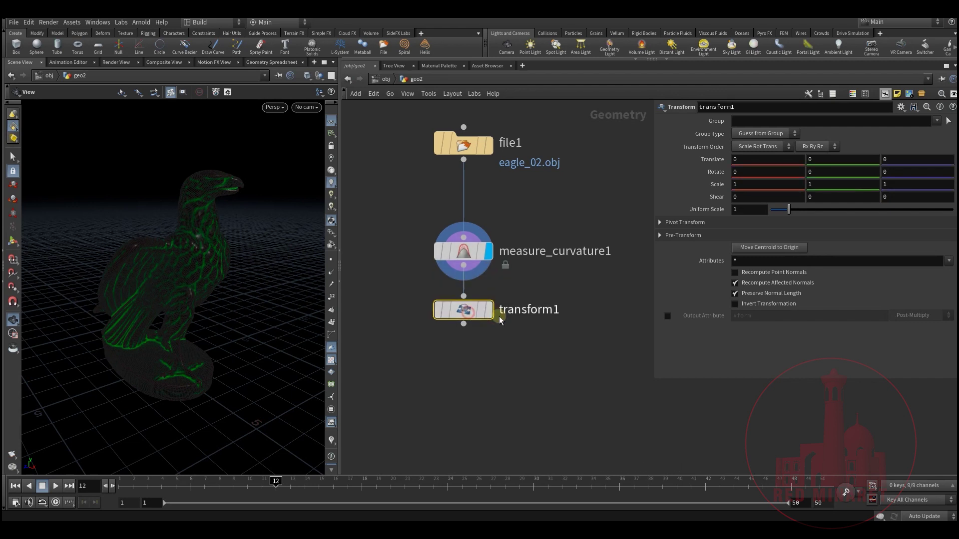
click(499, 312)
Keyframe the Transform node's X translation at frame 20 and, with a negative offset, at frame 1, and scrub through the movement.
click(428, 493)
drag(428, 493, 391, 494)
alt+click(749, 159)
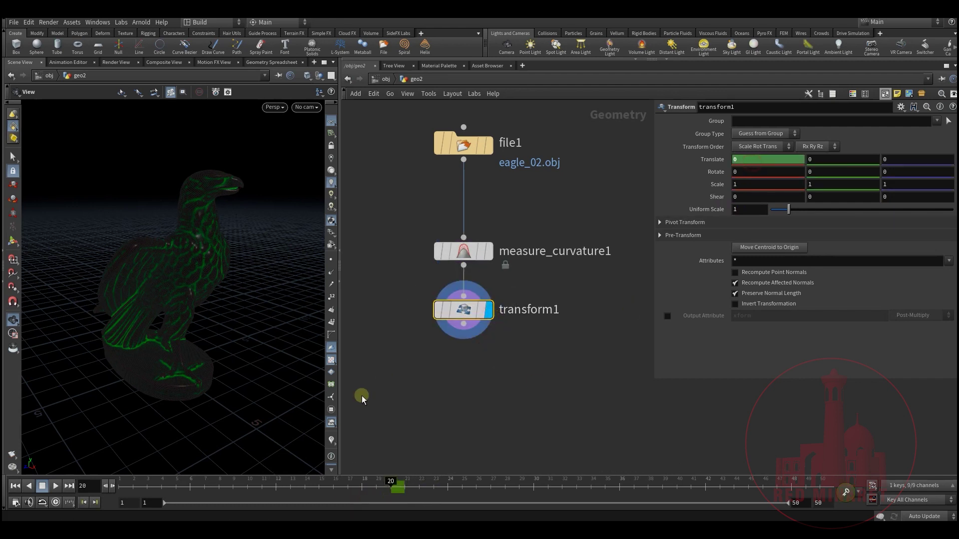
drag(254, 484, 125, 484)
middle_drag(740, 168, 688, 146)
alt+click(750, 161)
drag(161, 489, 351, 492)
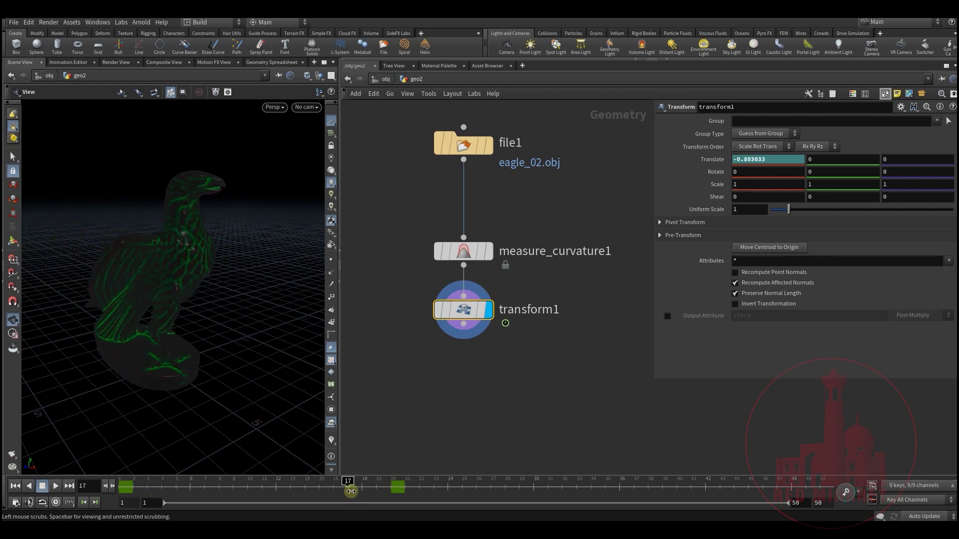
Move transform1 lower and insert an Attribute Delete node between measure_curvature1 and transform1.
middle_drag(473, 362, 475, 357)
drag(471, 304, 471, 351)
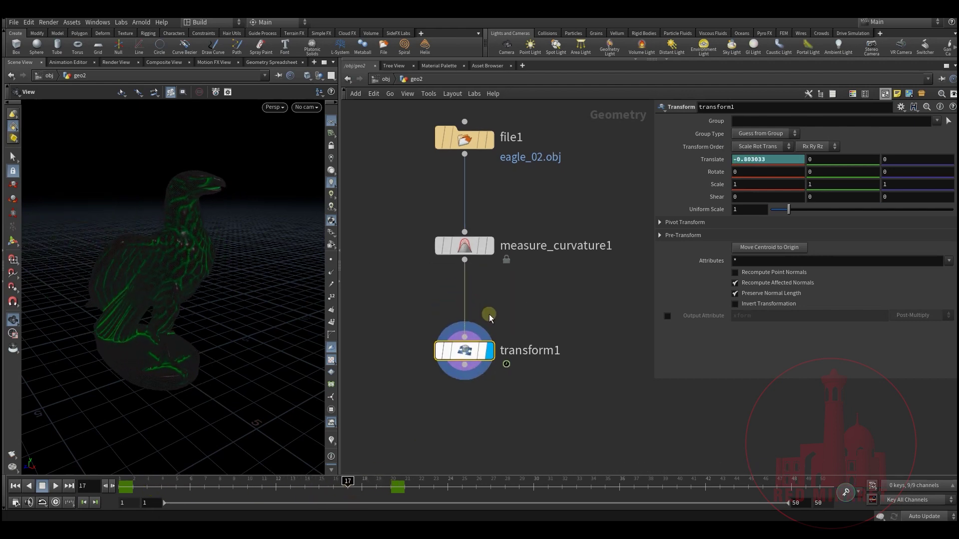
key(Tab)
text(at)
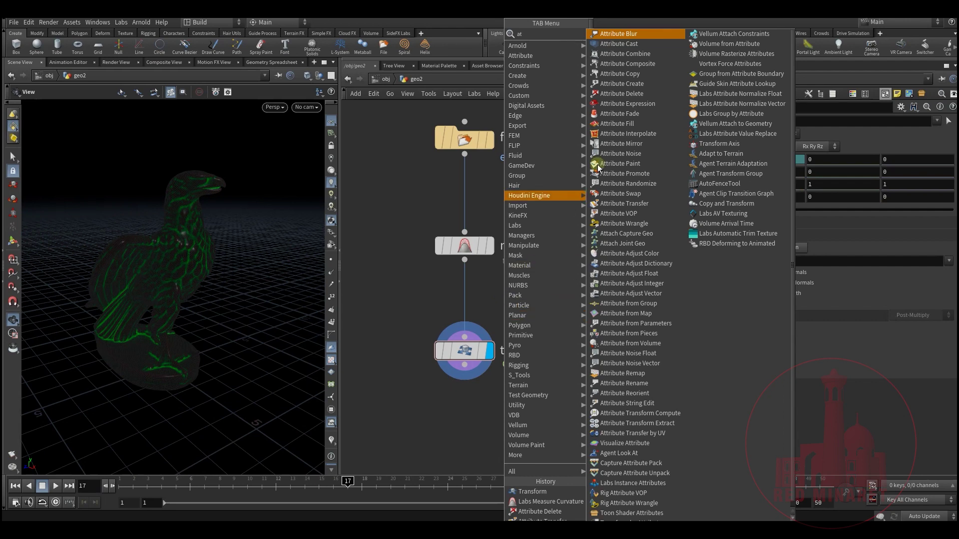
click(644, 94)
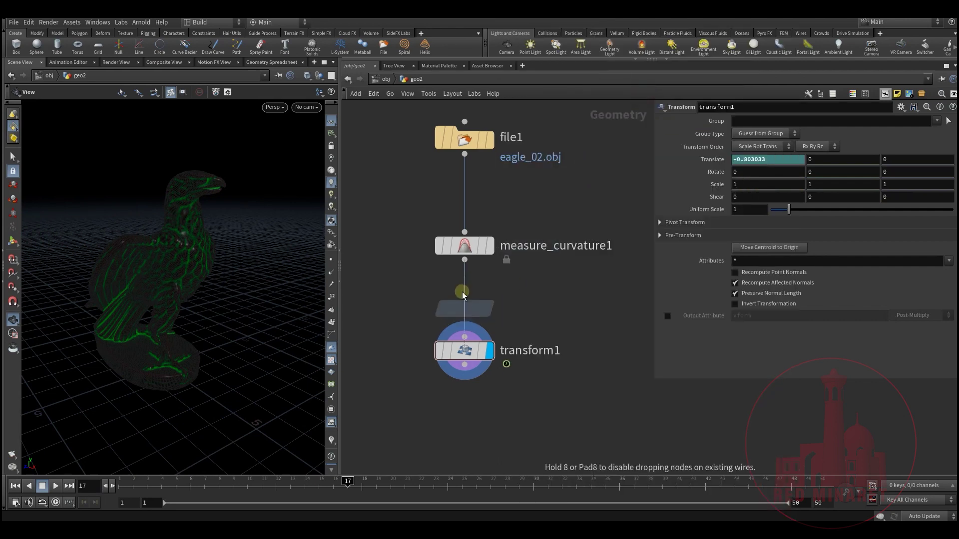
click(463, 296)
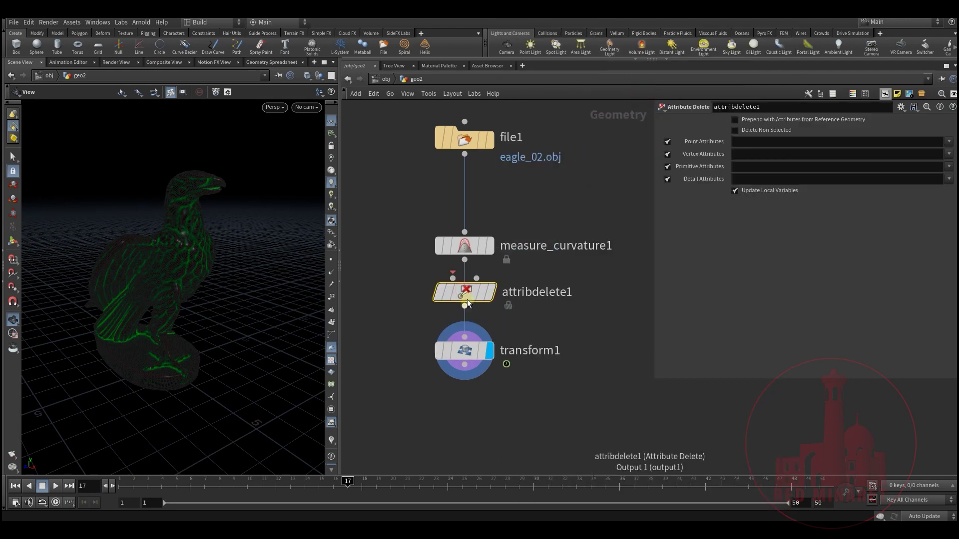
Set the Attribute Delete node to remove the Cd point attribute, and check the Transform node's output.
click(949, 142)
click(939, 155)
middle_drag(473, 365, 483, 305)
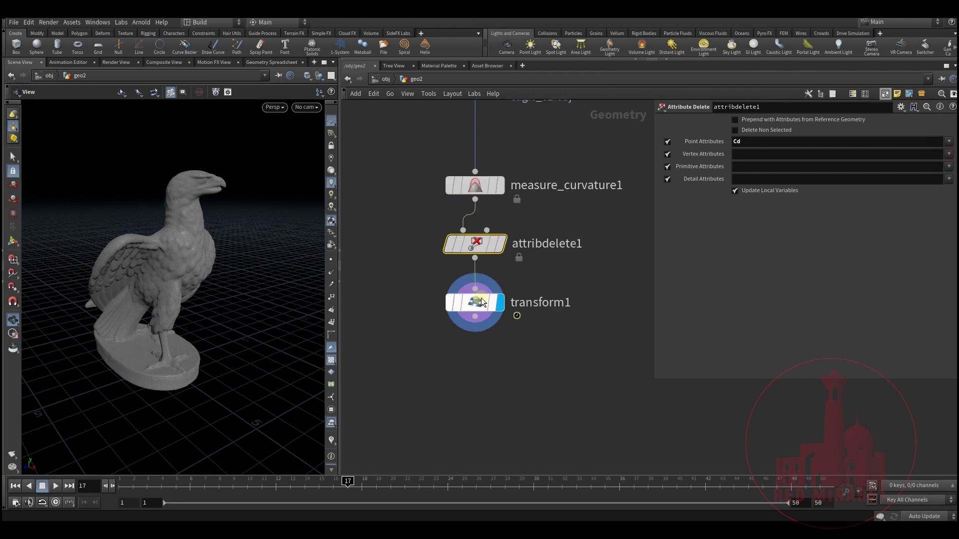
middle_click(483, 305)
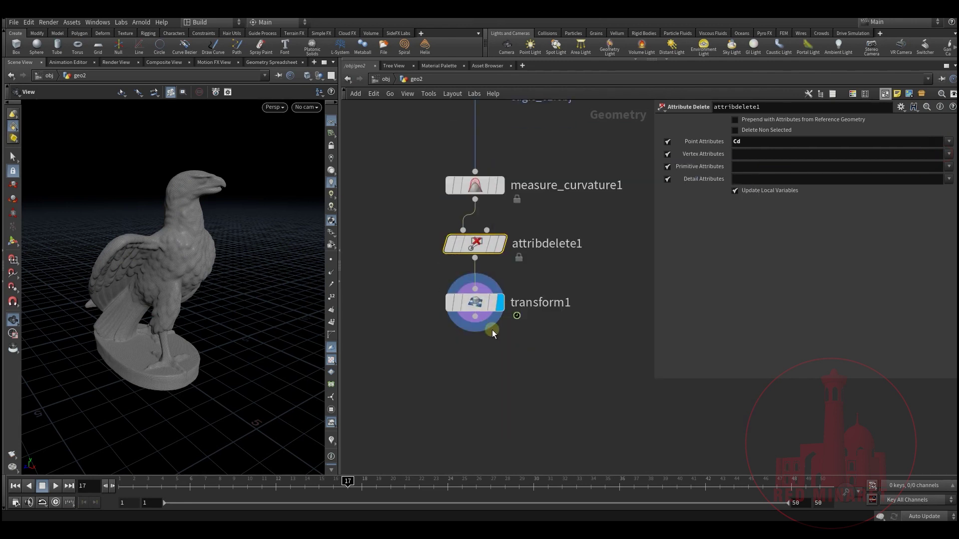
Move measure_curvature1 closer to file1 to widen the gap above the Attribute Delete node.
drag(477, 186, 476, 150)
middle_drag(504, 187, 511, 264)
key(Tab)
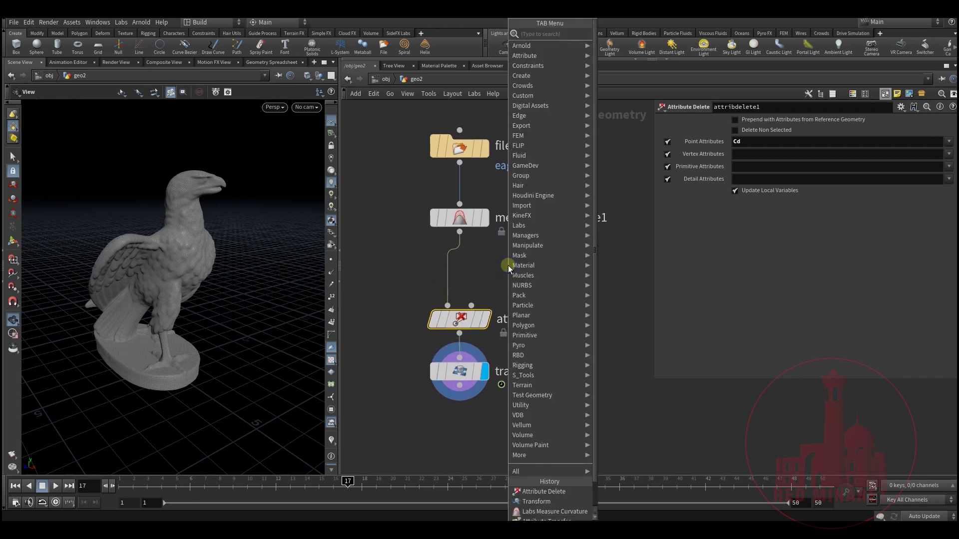
Enable attribute visualization in the viewport and visualize measure_curvature1's concavity attribute on the eagle.
click(417, 219)
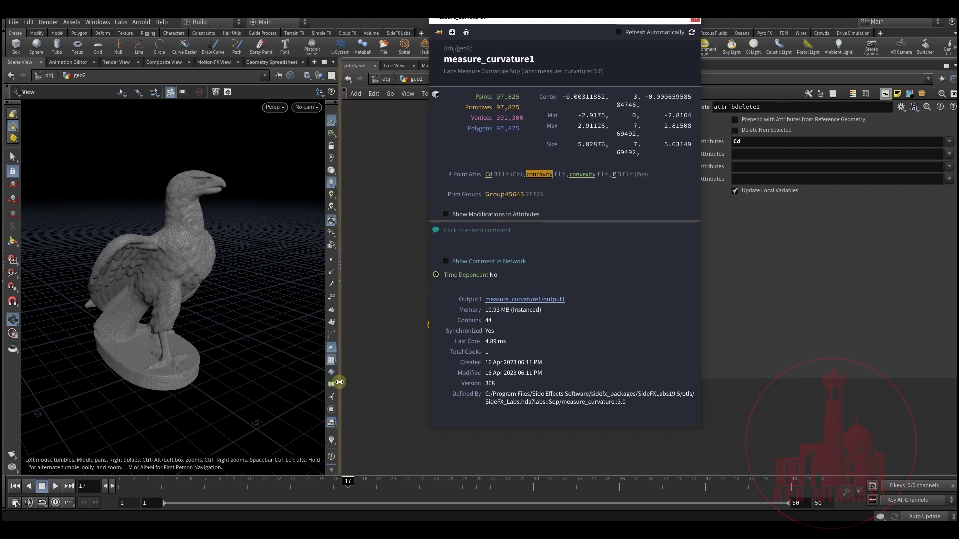
click(329, 442)
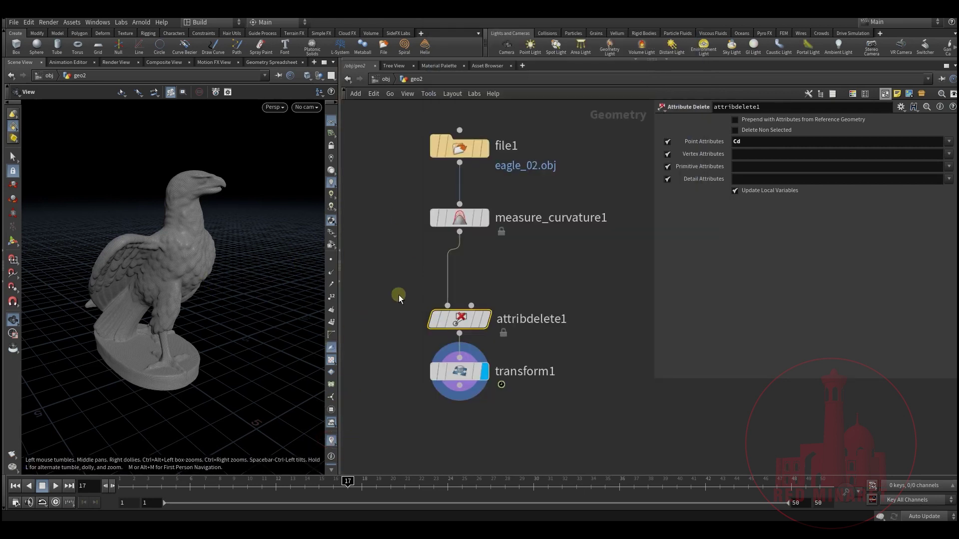
click(414, 218)
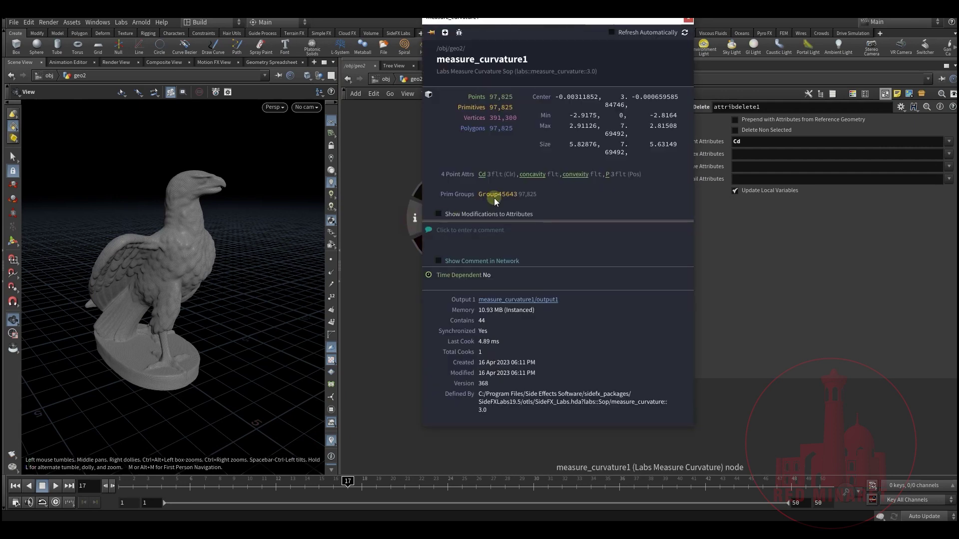
click(525, 174)
drag(160, 268, 201, 224)
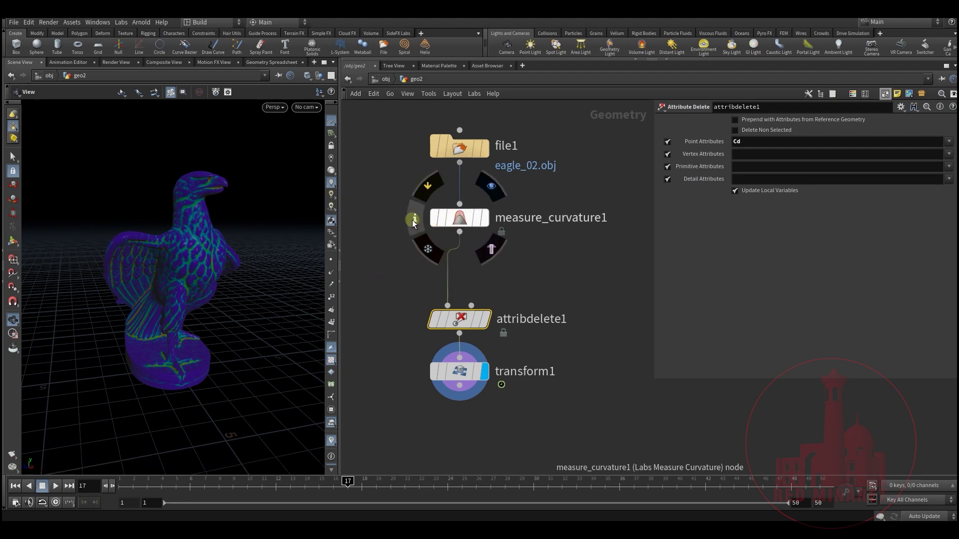
Visualize measure_curvature1's convexity attribute on the eagle from its node info, and close the info window.
click(414, 219)
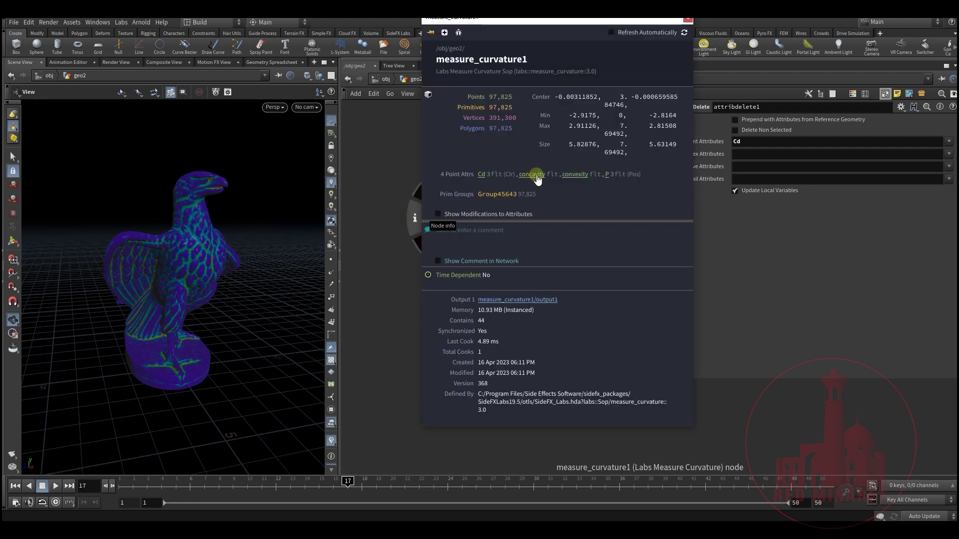
click(574, 174)
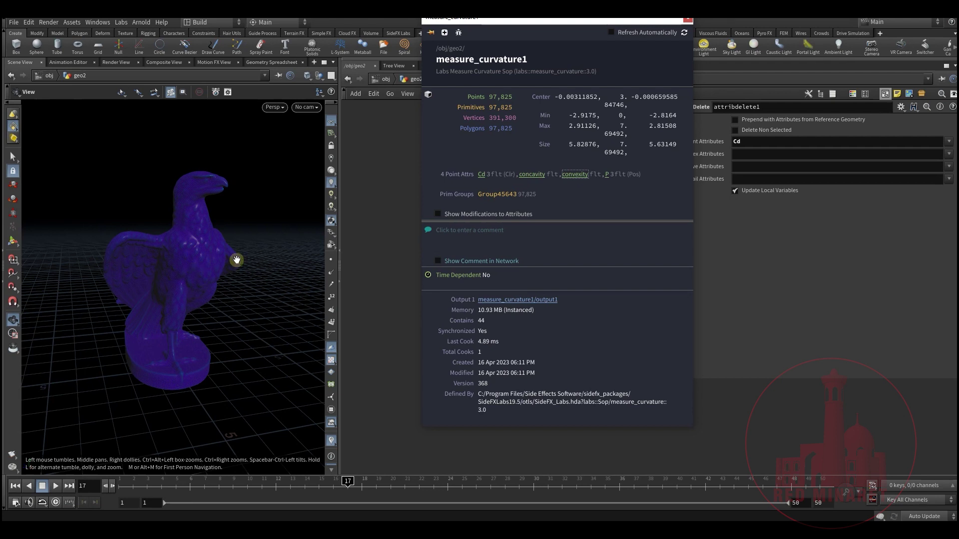
click(688, 22)
scroll(504, 263, up, 1)
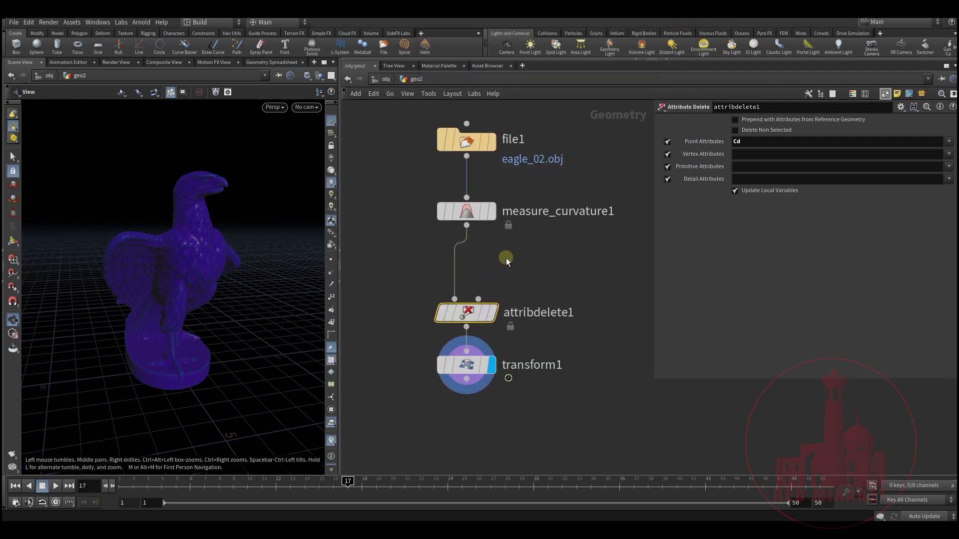
Insert an Attribute VOP node between measure_curvature1 and attribdelete1.
key(Tab)
text(vo)
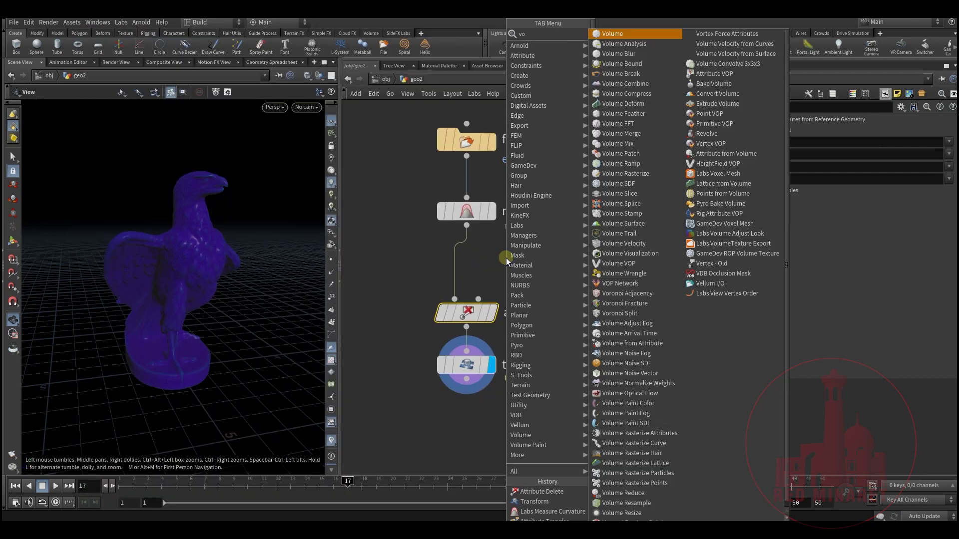
text(p)
click(605, 45)
click(446, 255)
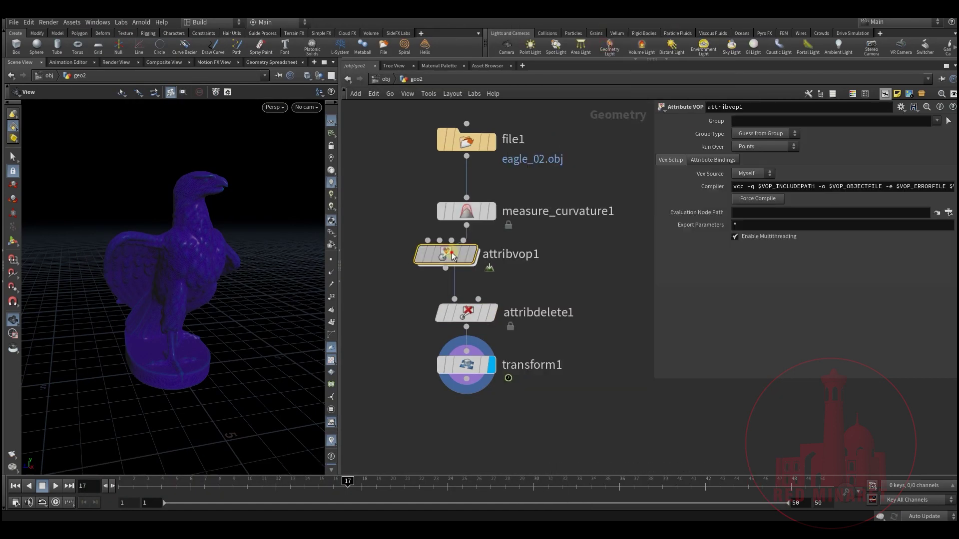
Inside attribvop1, add a Bind node above the geometry globals and name its parameter convexity.
double_click(474, 262)
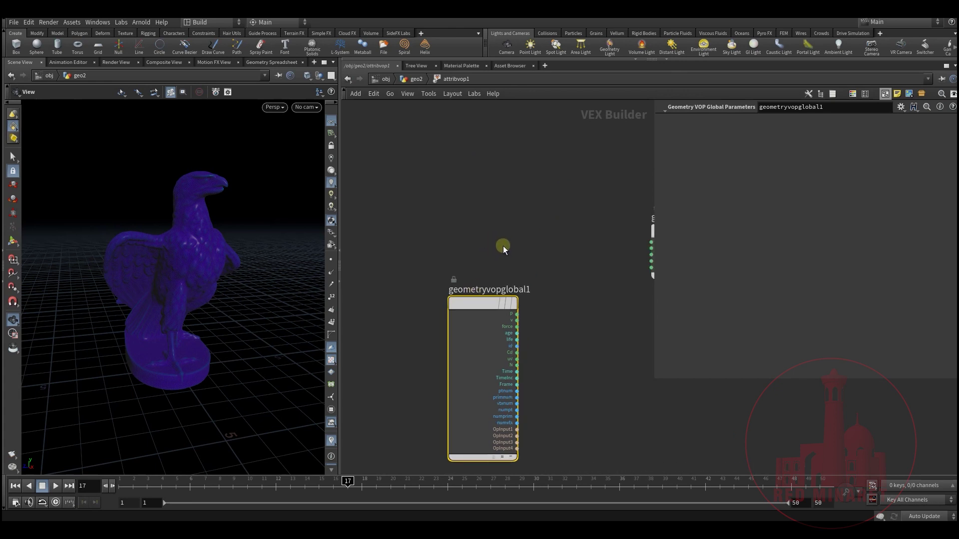
key(Tab)
text(bi)
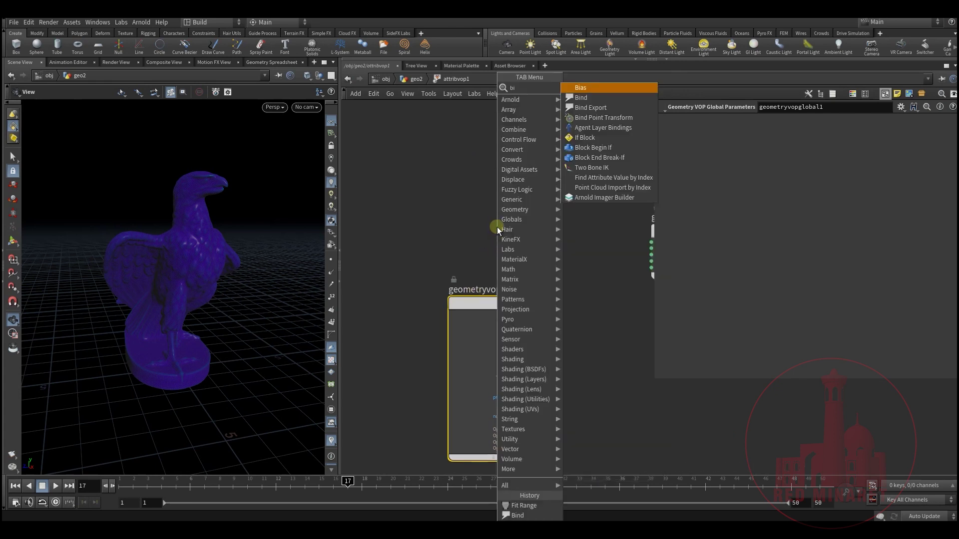
click(601, 100)
double_click(756, 121)
text(convex)
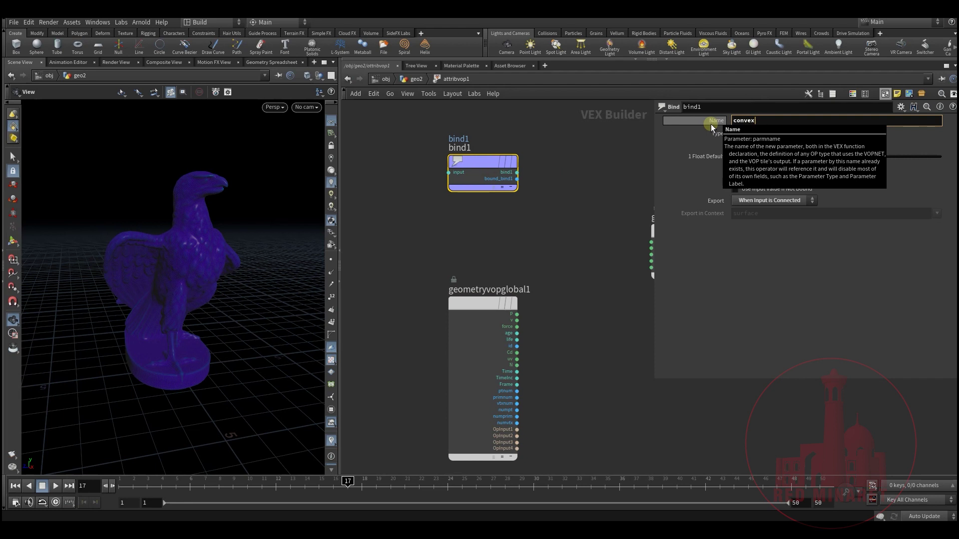
key(Return)
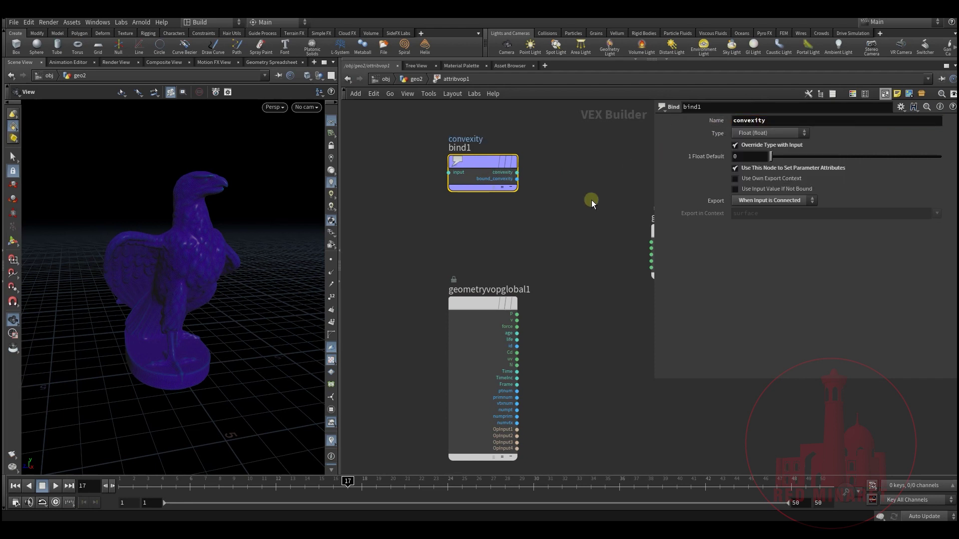
Connect the Bind node's convexity output to Cd on geometryvopoutput1, and turn off attribute visualization in the viewport.
middle_drag(592, 200, 465, 209)
drag(560, 240, 592, 245)
click(399, 181)
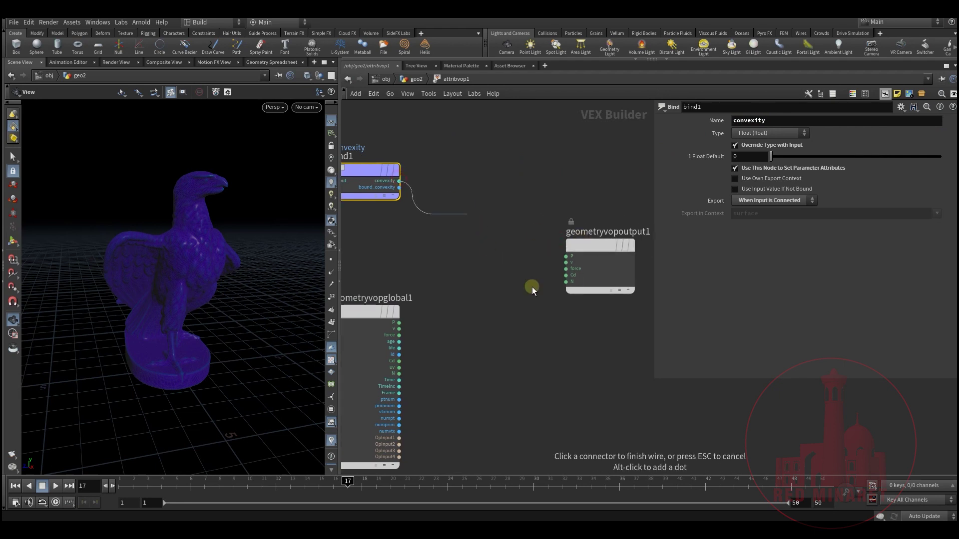
click(566, 275)
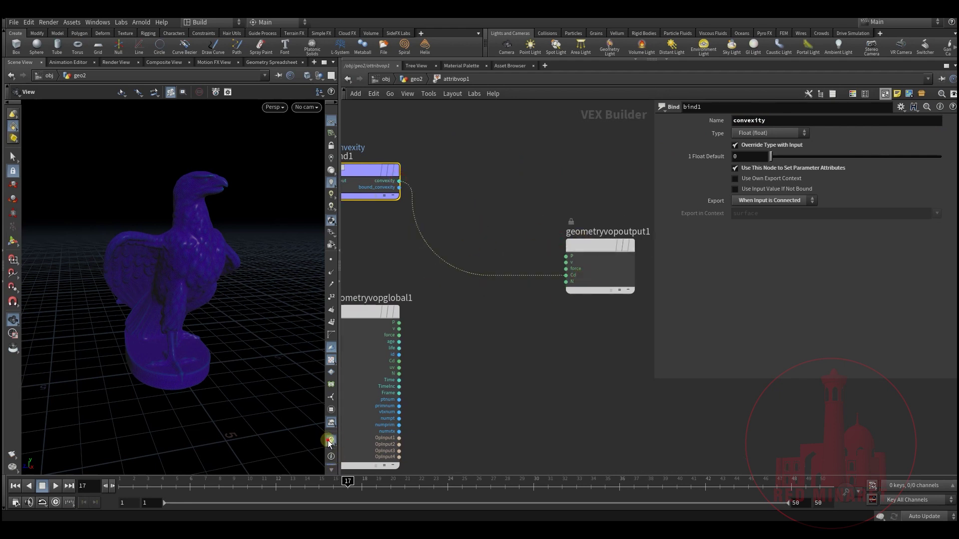
middle_drag(459, 335, 431, 244)
drag(558, 246, 581, 248)
middle_drag(448, 185, 492, 199)
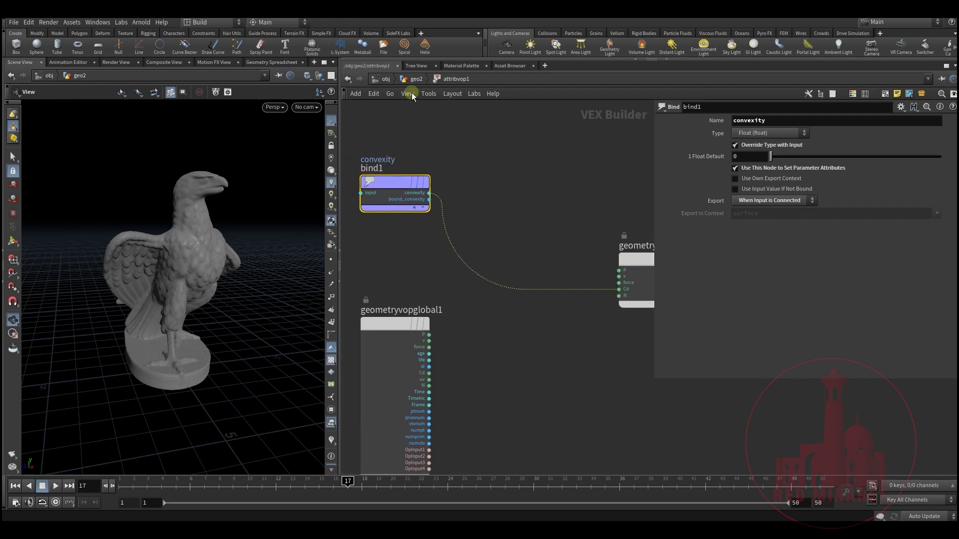
Return to the geo2 network and display attribvop1's output on the eagle.
click(416, 79)
click(501, 237)
click(470, 259)
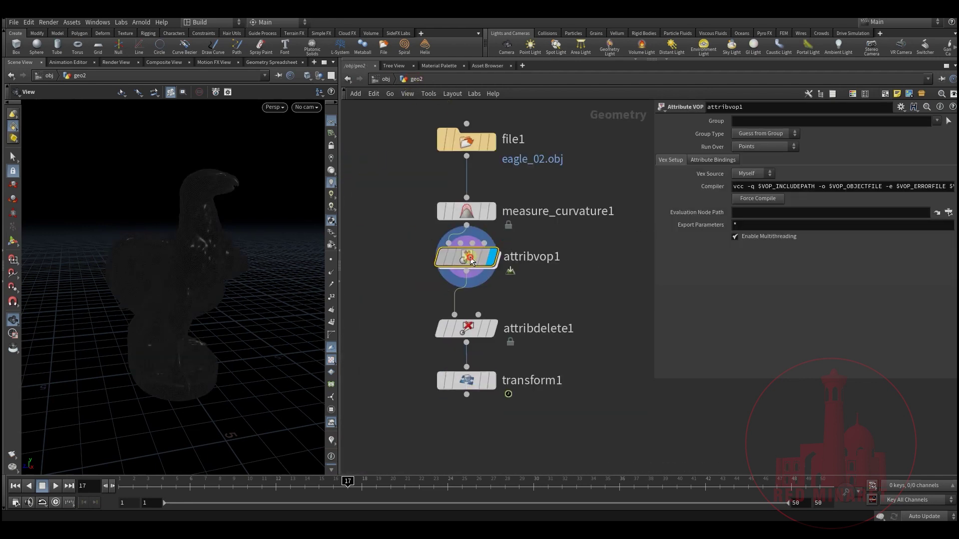
Inside attribvop1, insert a Fit Range node on the wire between the convexity Bind and the output's Cd.
double_click(471, 259)
key(Tab)
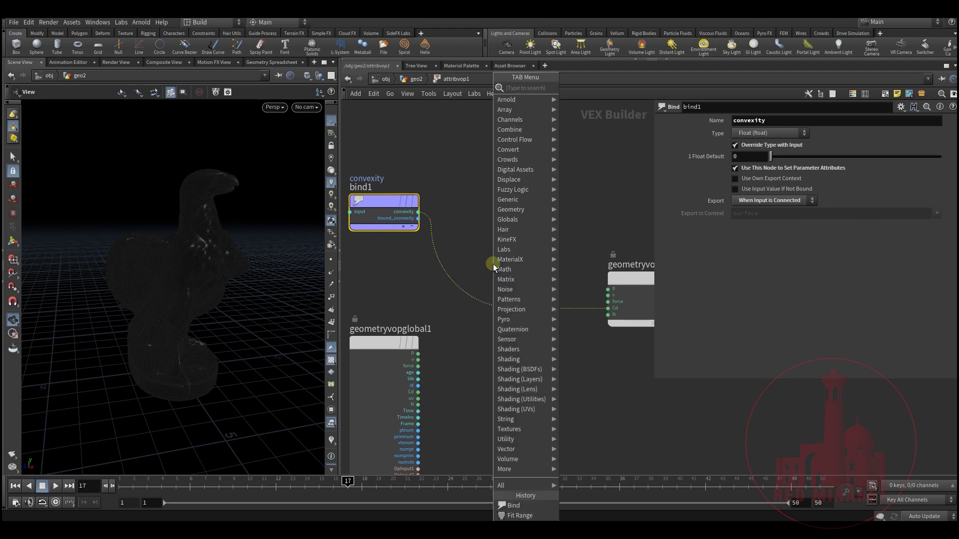
mouse_move(493, 265)
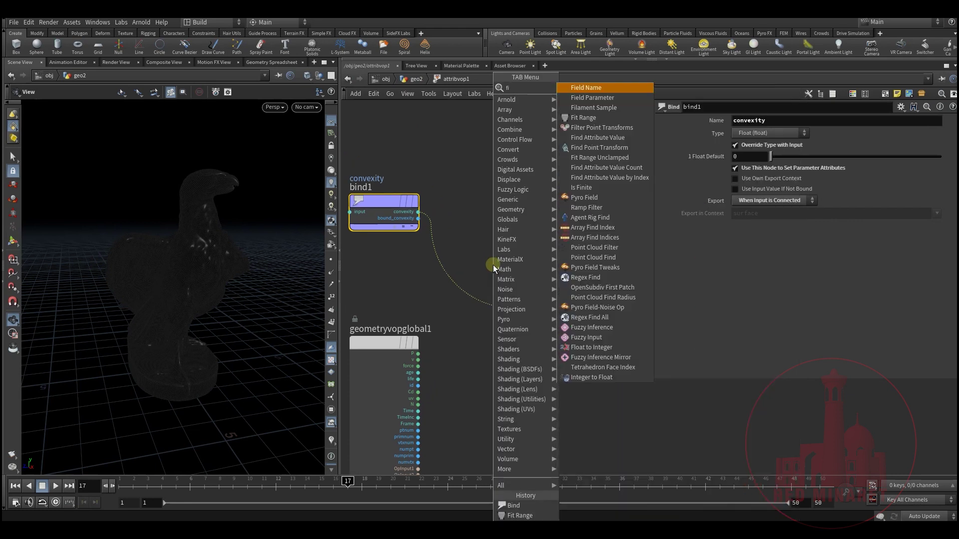
click(584, 115)
click(466, 293)
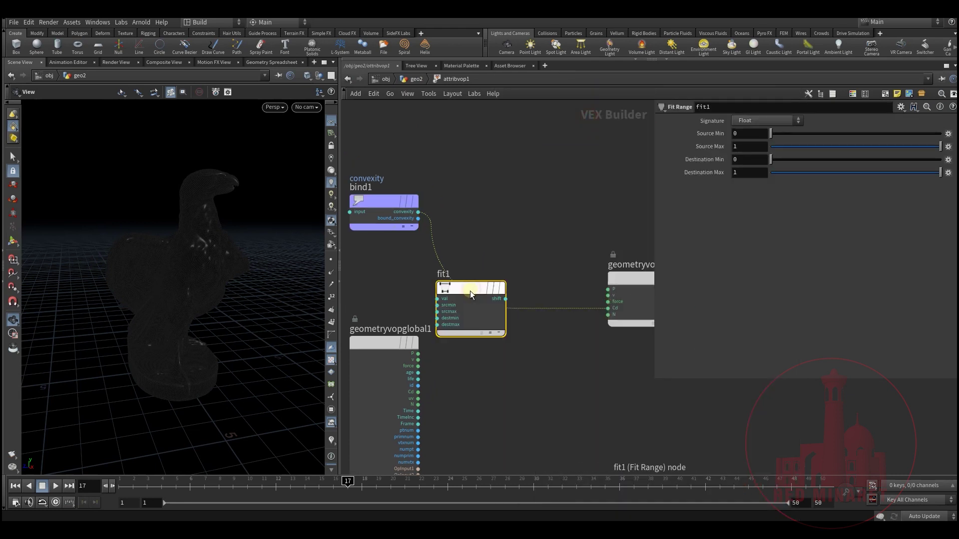
Set the Fit Range node's Source Max to 0.01.
drag(777, 148, 782, 150)
click(754, 147)
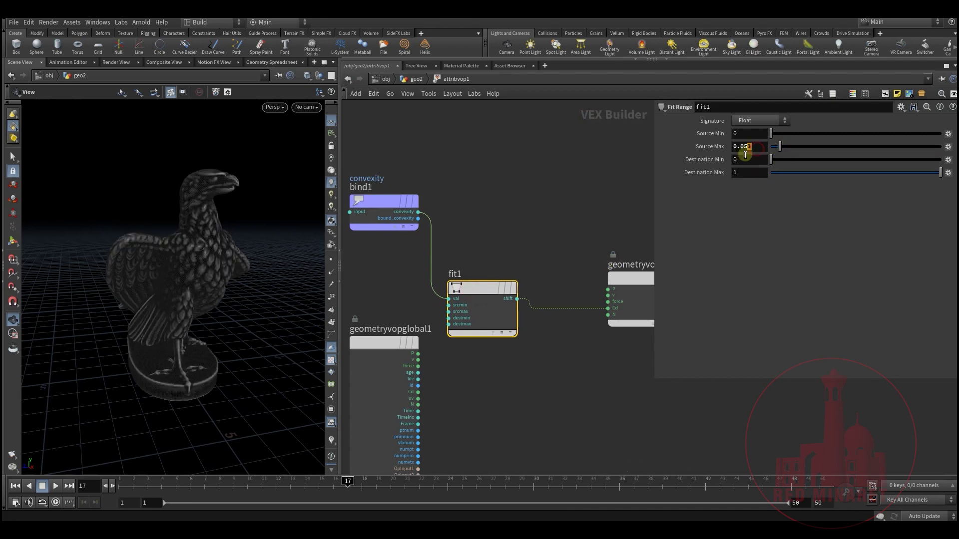
click(524, 198)
middle_drag(543, 203, 552, 174)
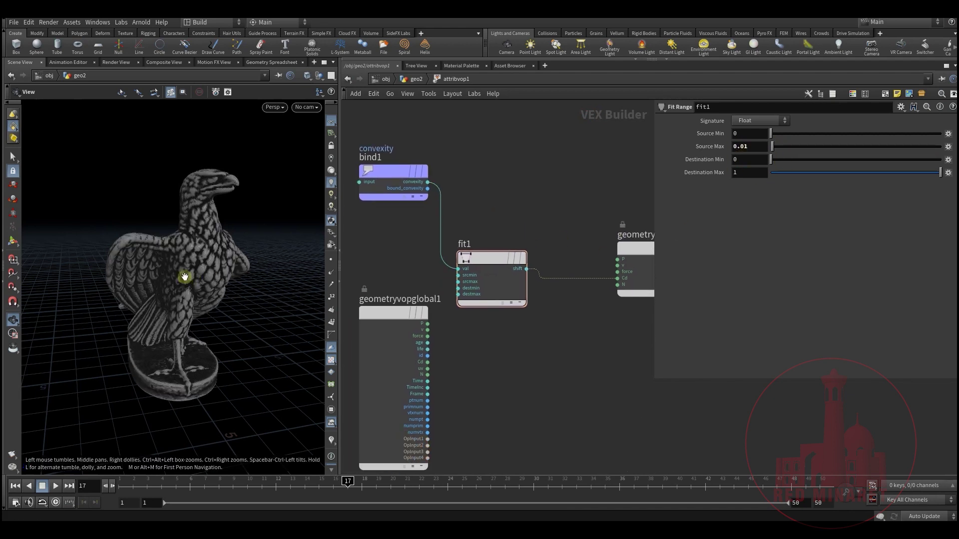
Add a second Bind node above geometryvopoutput1 and connect the Fit Range output to its input.
middle_drag(516, 216, 505, 251)
key(Tab)
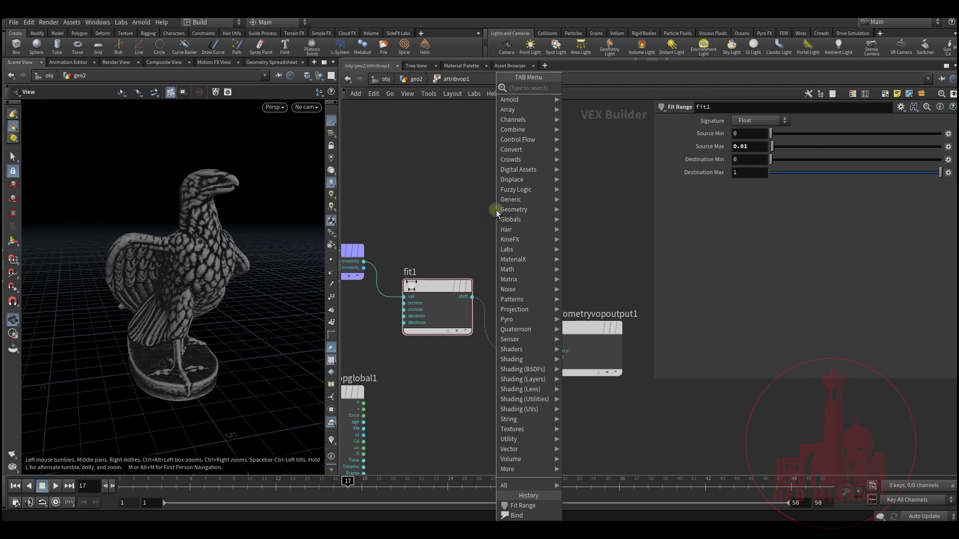
text(bi)
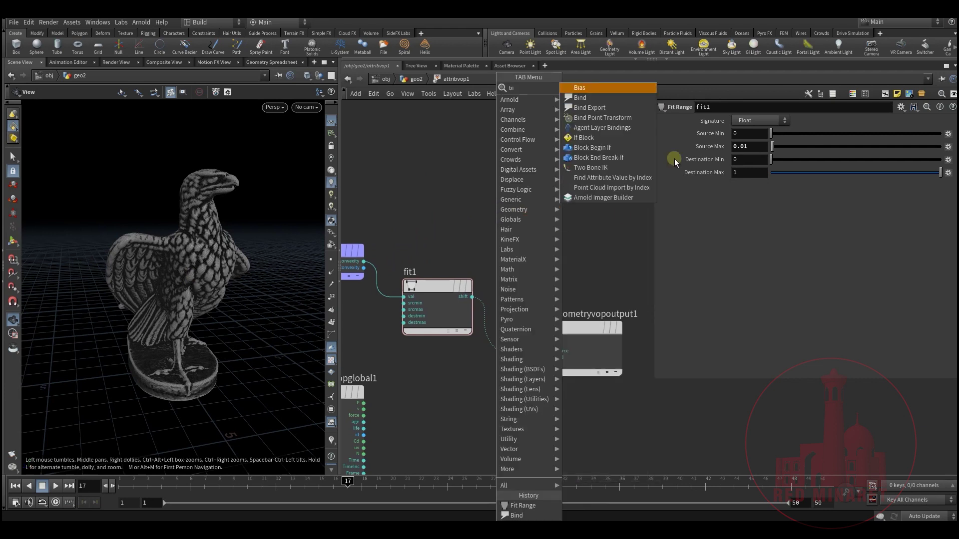
click(589, 102)
click(564, 241)
click(472, 296)
click(553, 239)
Name the second Bind node's parameter convexity to export the fitted values.
double_click(742, 121)
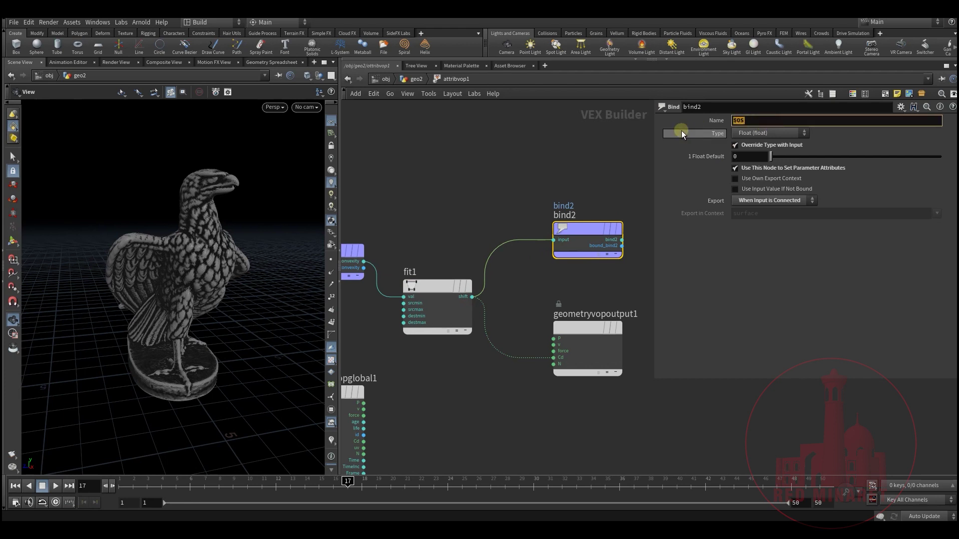
text(convexity)
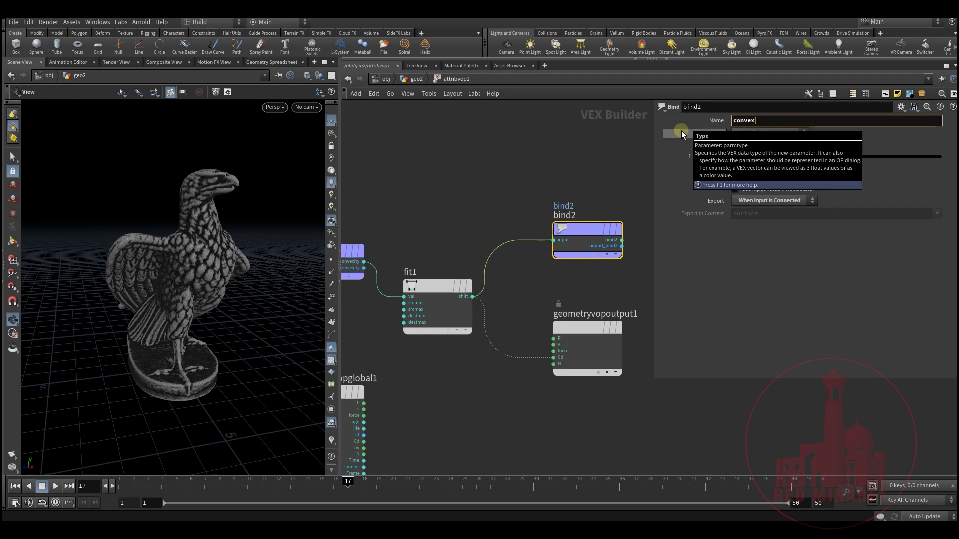
key(Return)
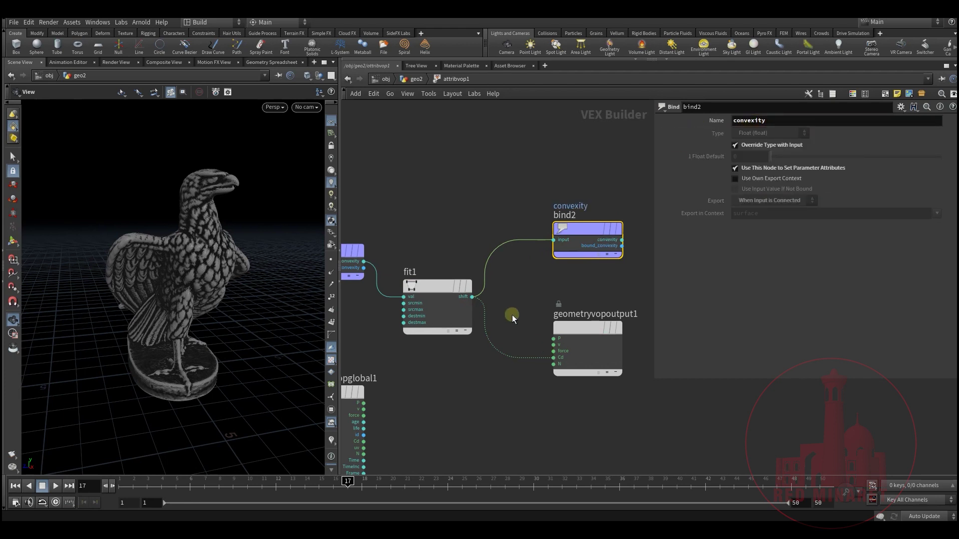
Return to the geo2 network, display transform1's output and scrub the timeline to frame 15.
middle_drag(511, 315, 521, 330)
click(489, 230)
click(416, 79)
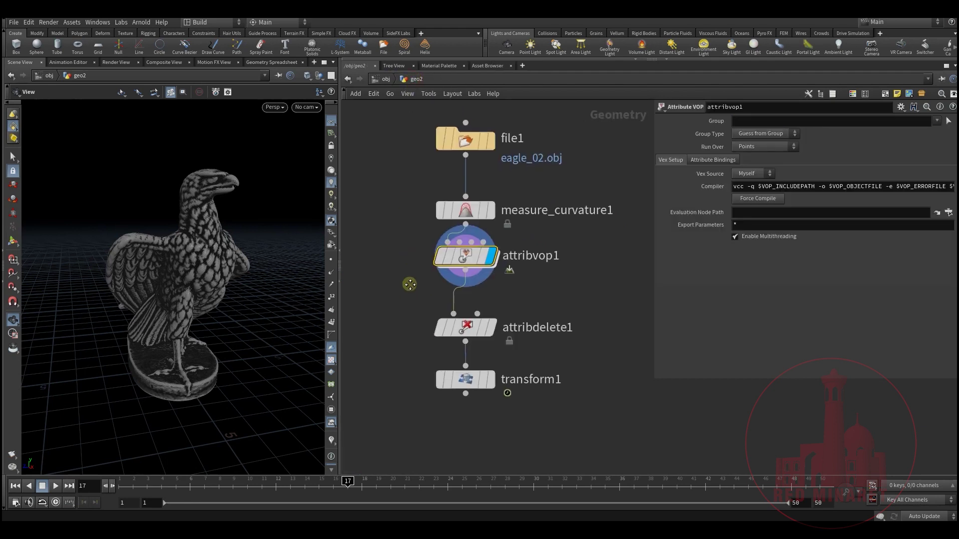
click(478, 329)
middle_drag(517, 406, 528, 304)
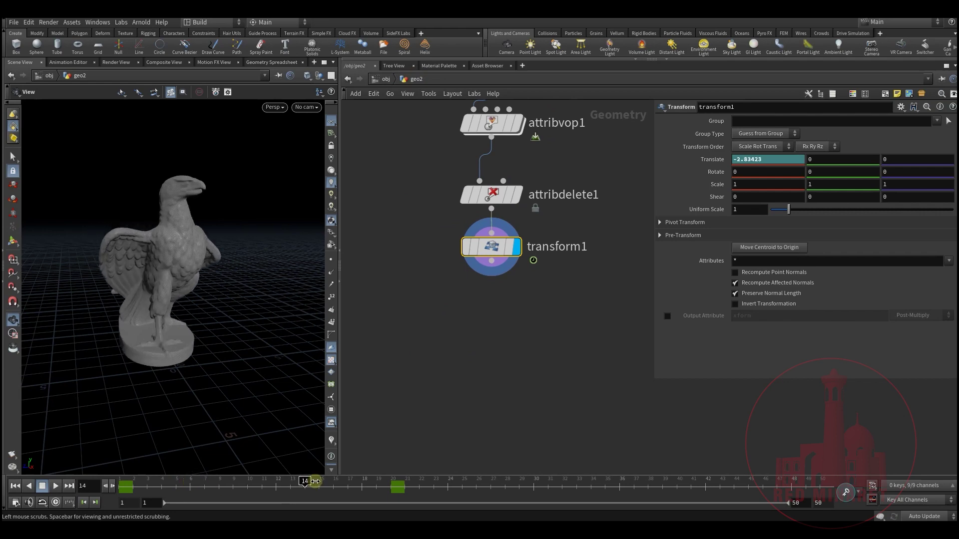
Add a Trail node below transform1, set its Result Type to Compute Velocity and display its output.
middle_drag(475, 313, 463, 331)
key(Tab)
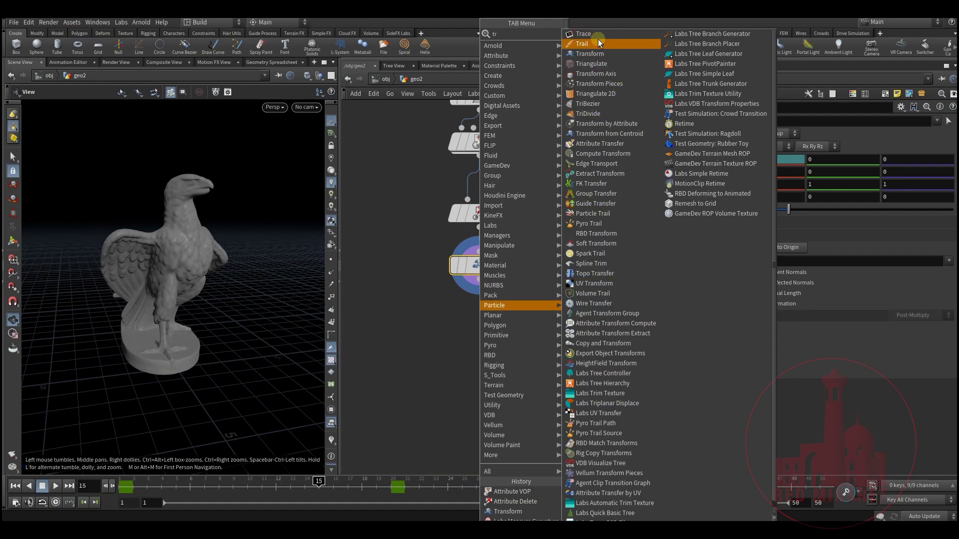
click(597, 39)
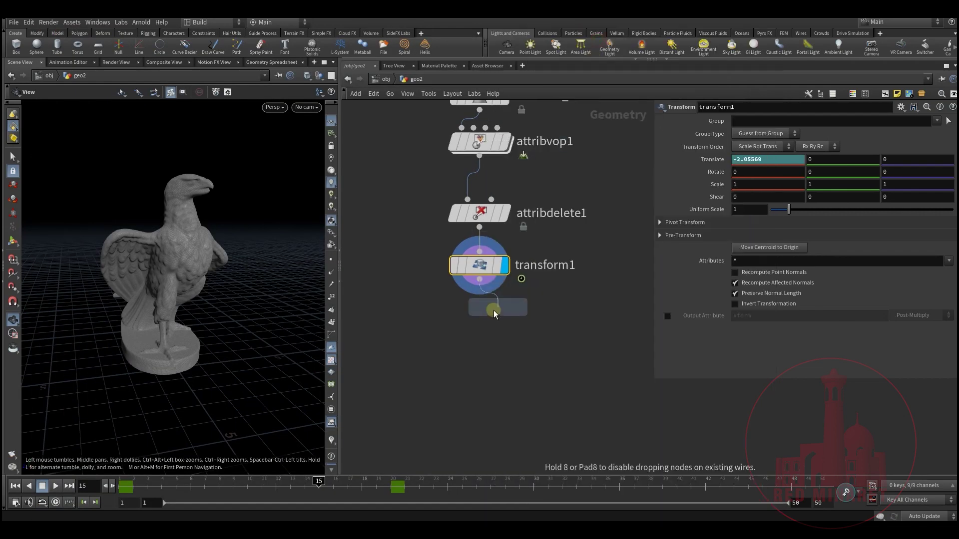
click(485, 320)
click(768, 121)
click(782, 160)
Check trail1's point attributes in its node info and visualize concavity on the eagle.
middle_click(469, 325)
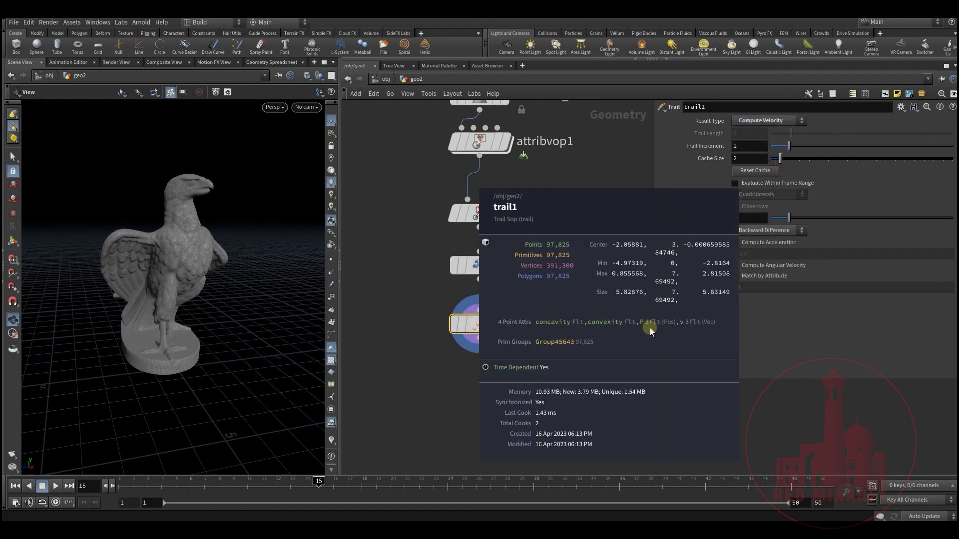
click(693, 327)
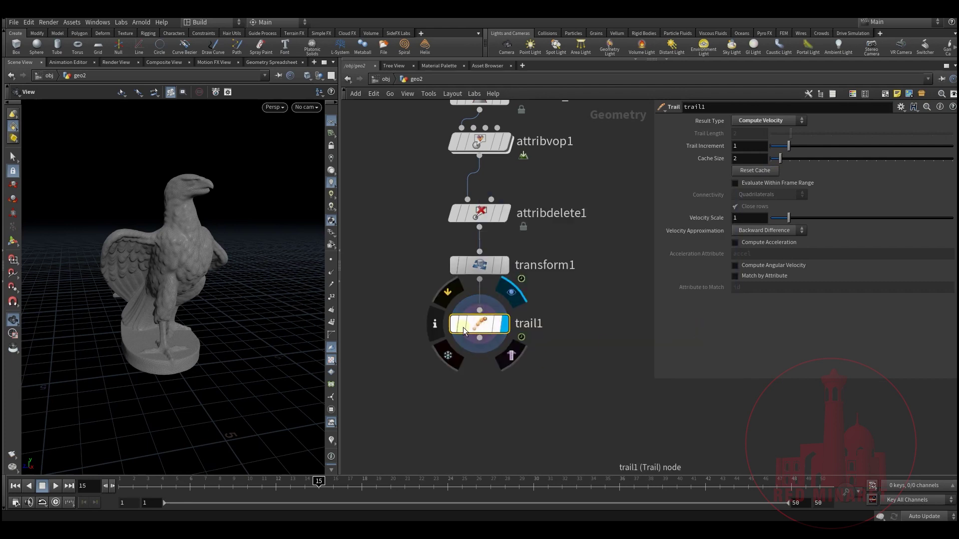
click(435, 323)
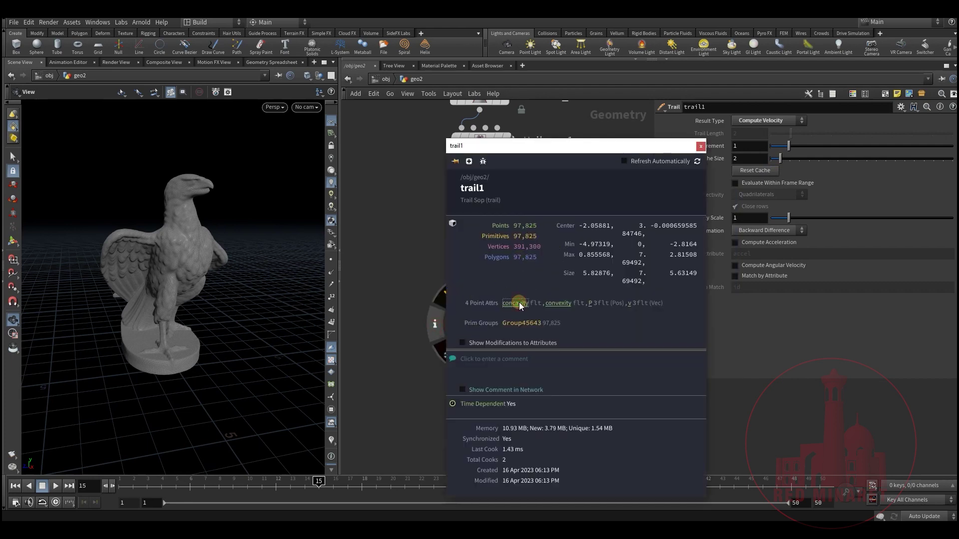
click(517, 303)
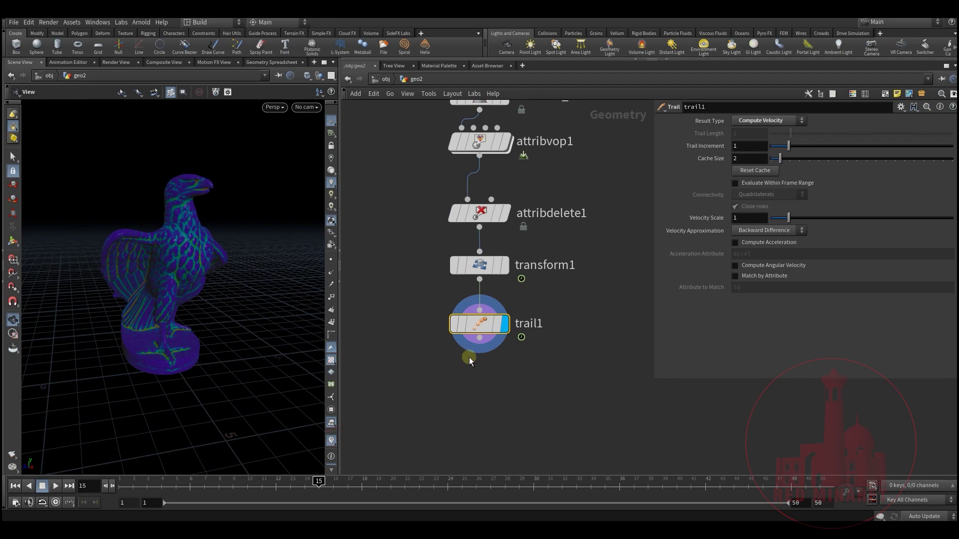
Visualize trail1's convexity and v attributes from its node info, and close the info window and turn off visualization.
click(434, 325)
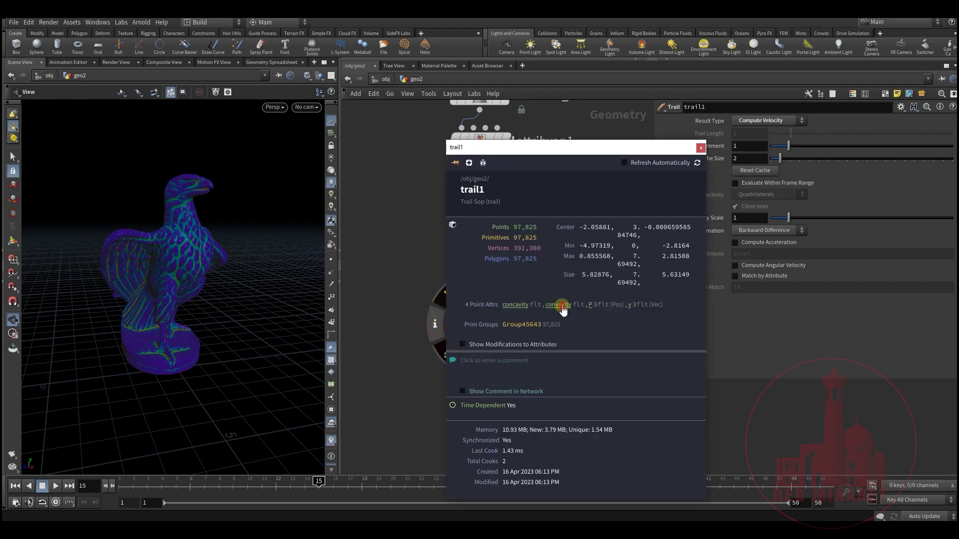
click(558, 305)
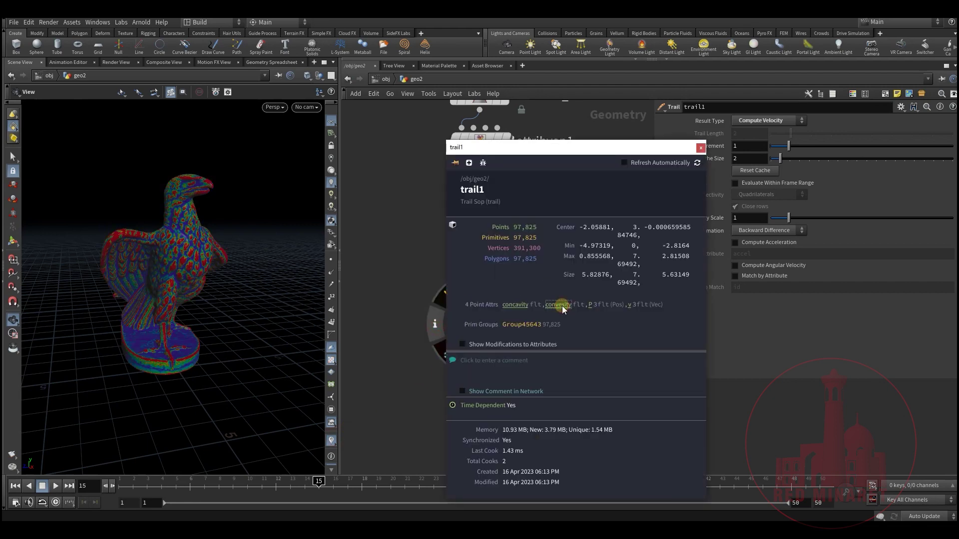
click(629, 305)
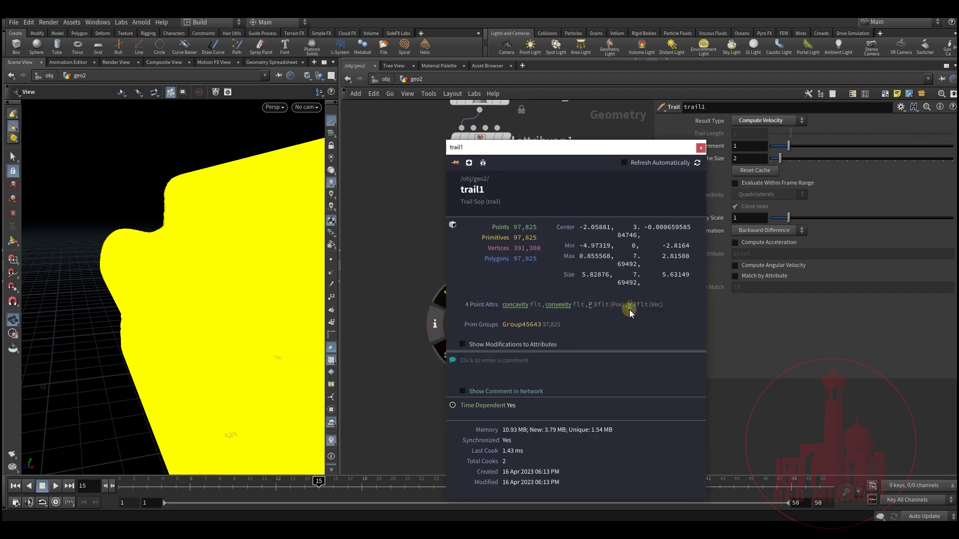
click(701, 148)
click(334, 438)
Add a VDB from Polygons node below trail1.
middle_drag(489, 368, 490, 308)
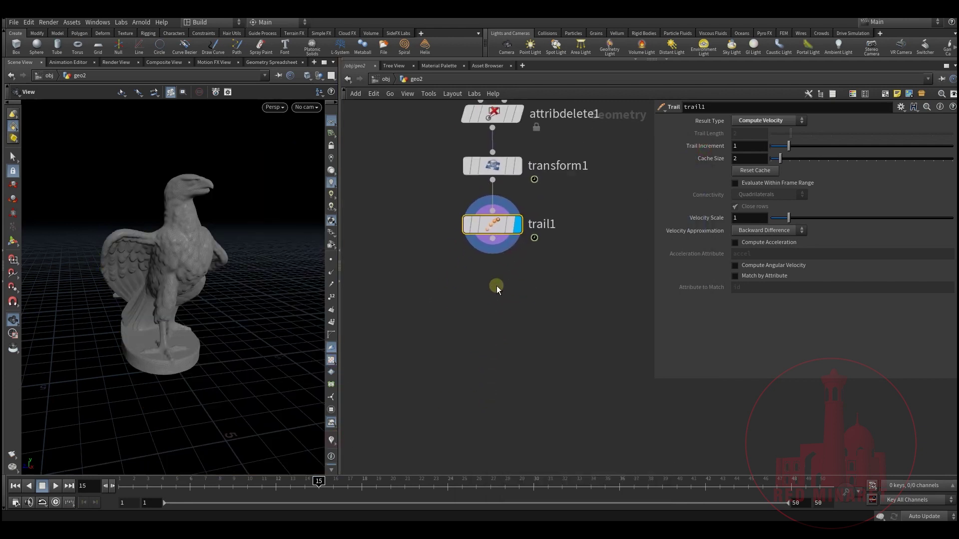
key(Tab)
text(vdb)
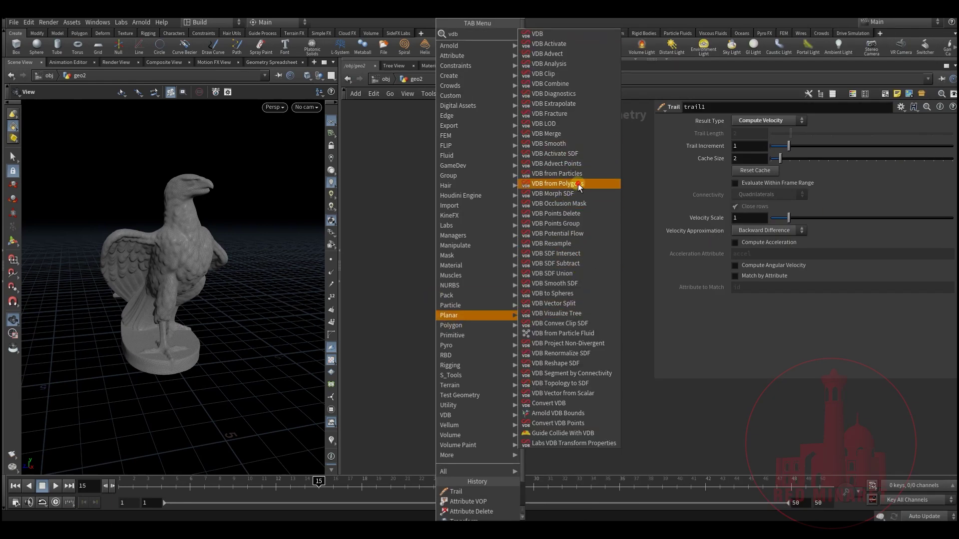
click(577, 184)
click(448, 279)
Add a Convert VDB node below vdbfrompolygons1, leaving room between the two nodes.
key(Tab)
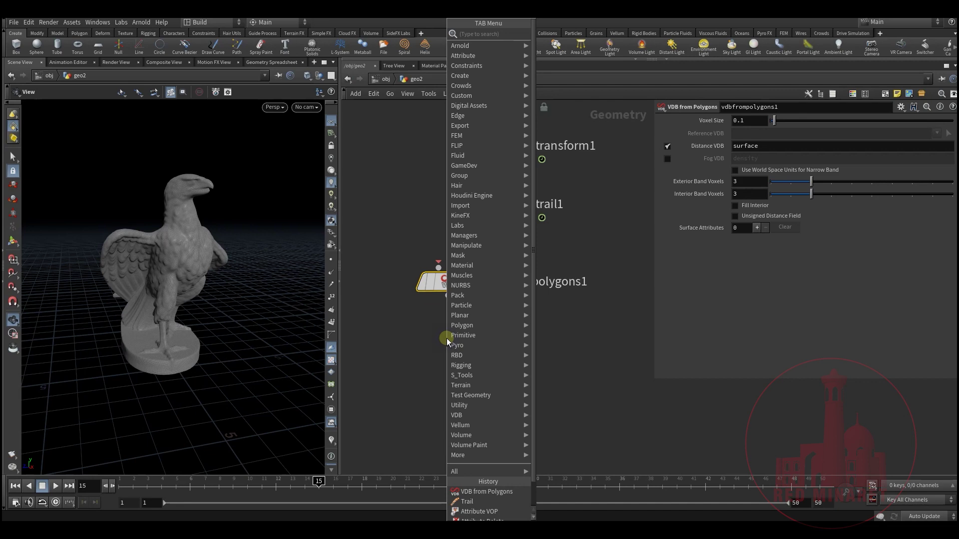
text(vdb)
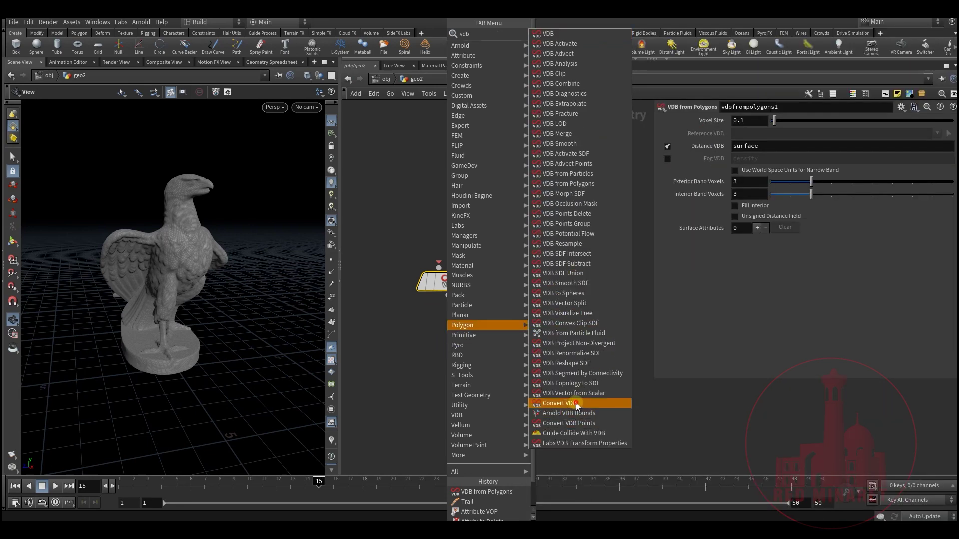
click(559, 403)
click(434, 375)
drag(424, 286, 410, 289)
drag(373, 424, 399, 306)
Connect trail1 to the first input of vdbfrompolygons1, and vdbfrompolygons1 to the first input of convertvdb1.
click(490, 231)
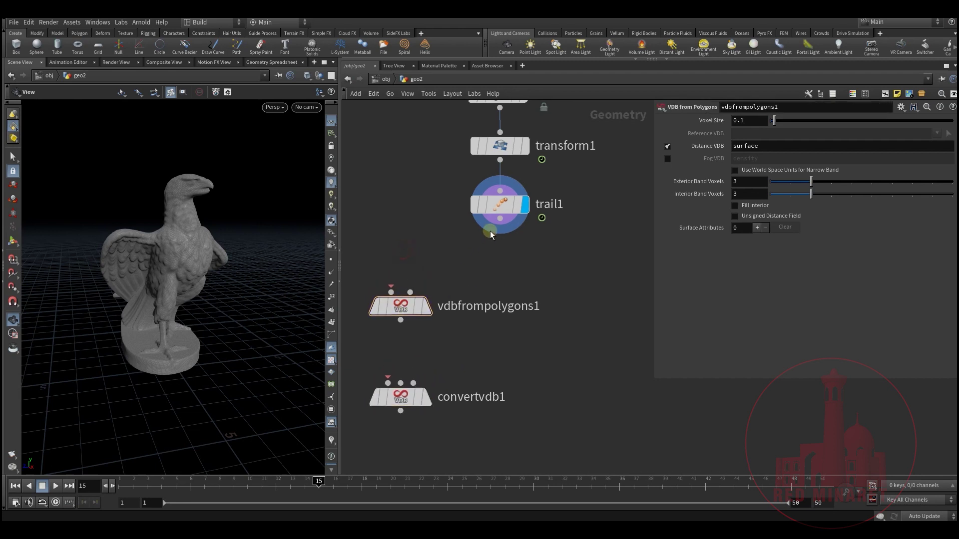
click(391, 292)
middle_drag(423, 338, 456, 284)
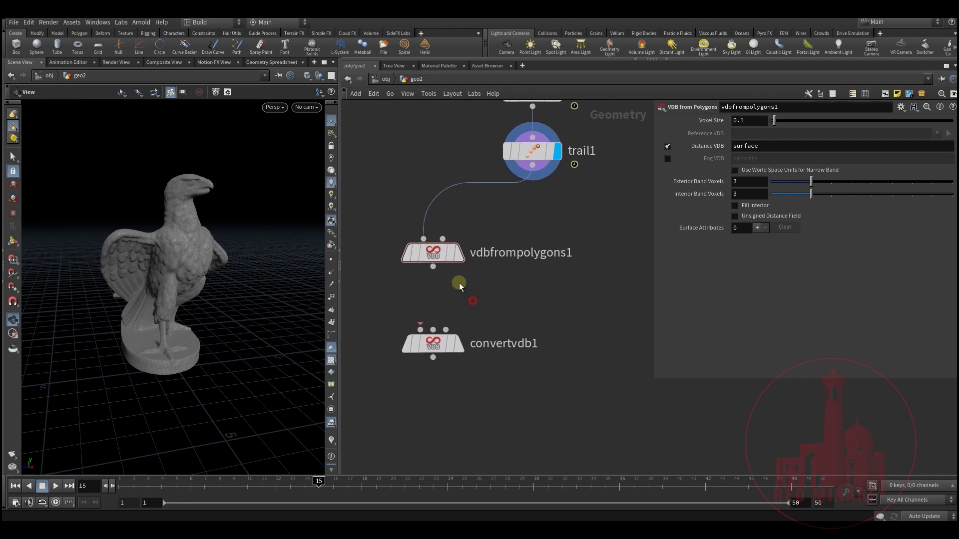
drag(435, 270, 422, 331)
Display vdbfrompolygons1's output and set its Voxel Size to 0.01.
click(435, 255)
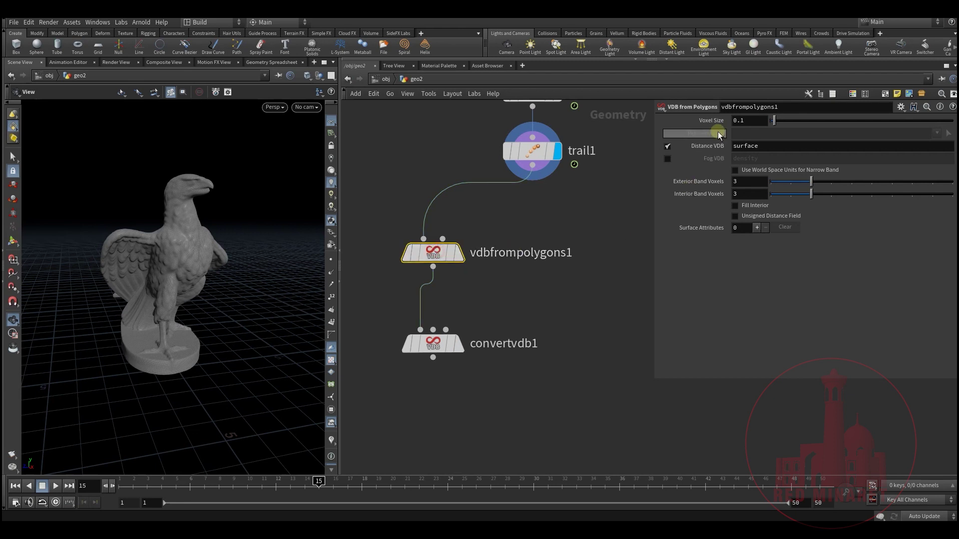
click(460, 253)
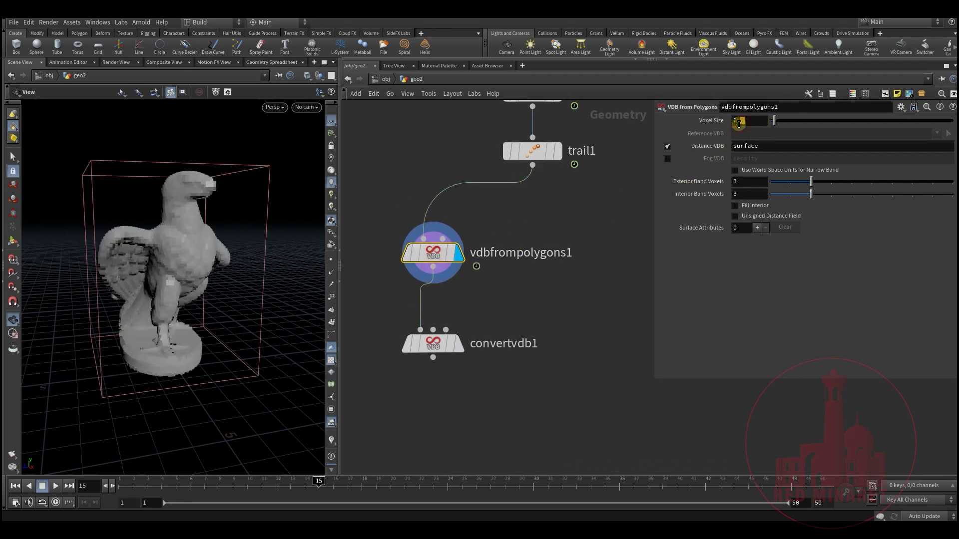
key(Return)
middle_drag(527, 292, 506, 261)
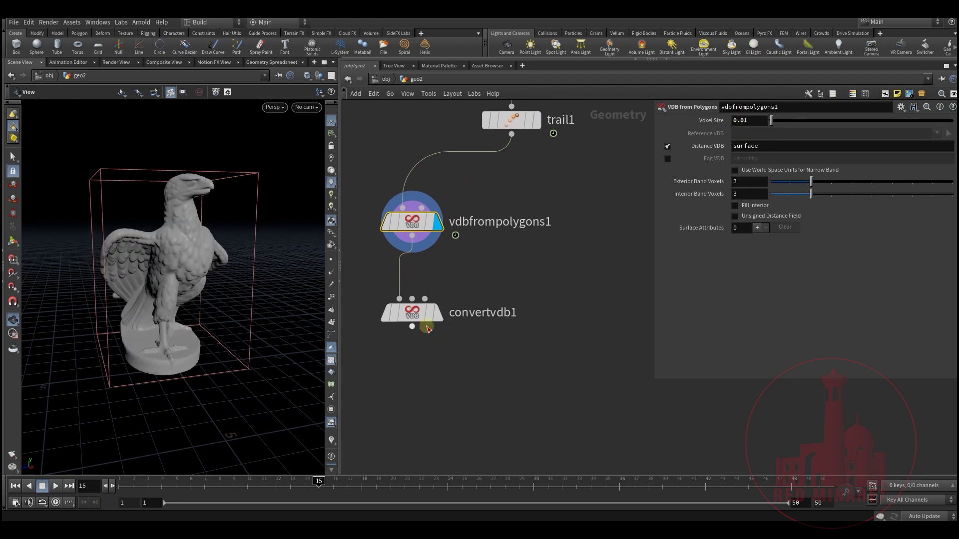
Display convertvdb1's output and add an Attribute Transfer node below it.
click(438, 314)
drag(409, 319, 409, 296)
middle_drag(465, 323, 464, 301)
key(Tab)
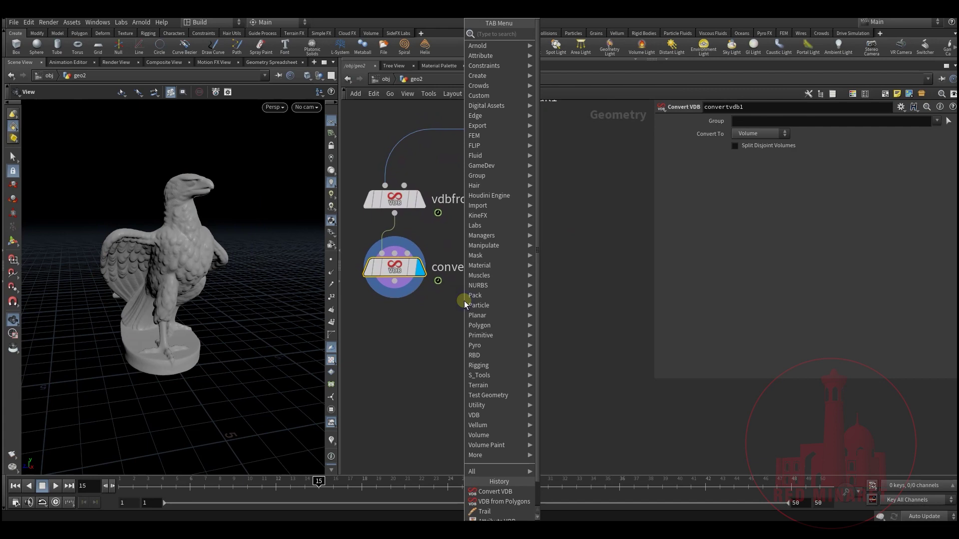
text(at)
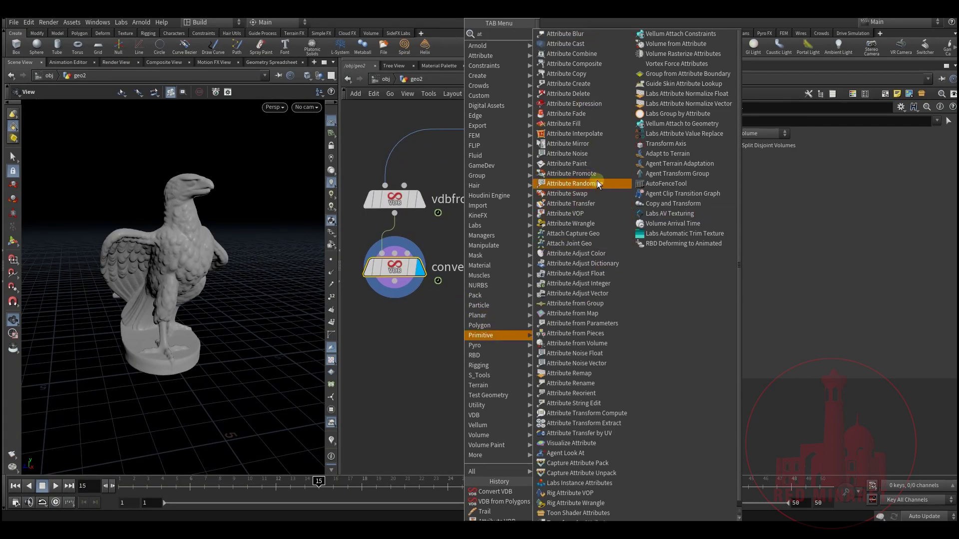
click(591, 203)
click(495, 329)
Connect convertvdb1 to attribtransfer1's first input and trail1 to its second input, and display attribtransfer1's output.
drag(413, 292, 482, 318)
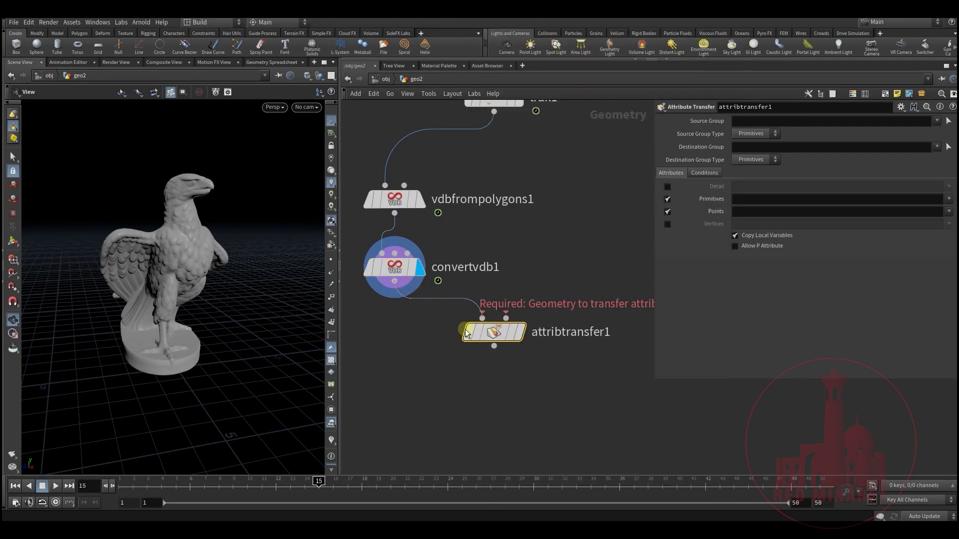
click(494, 111)
click(506, 318)
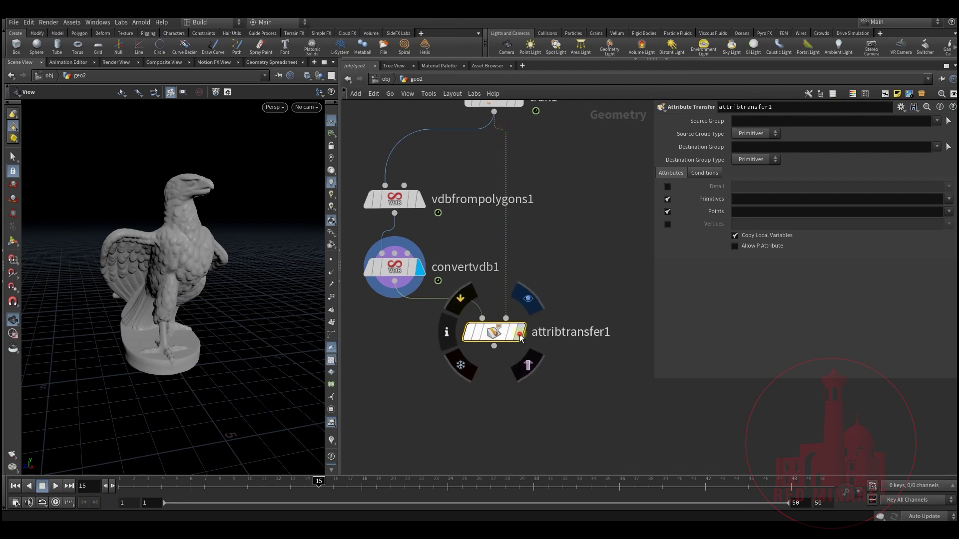
click(520, 332)
Set convertvdb1's Convert To option to Polygons, checking attribtransfer1's node info before and after the change.
middle_click(502, 333)
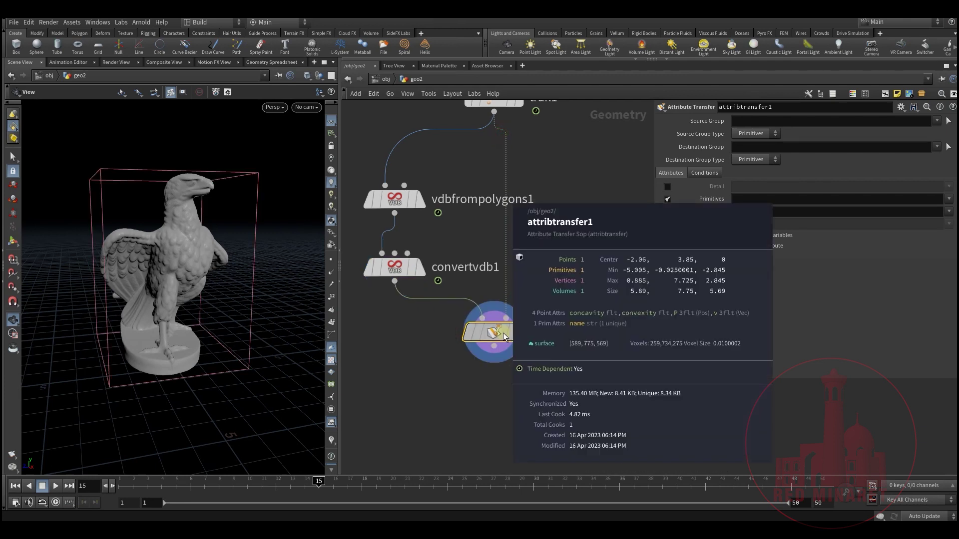
click(388, 274)
click(759, 135)
click(760, 159)
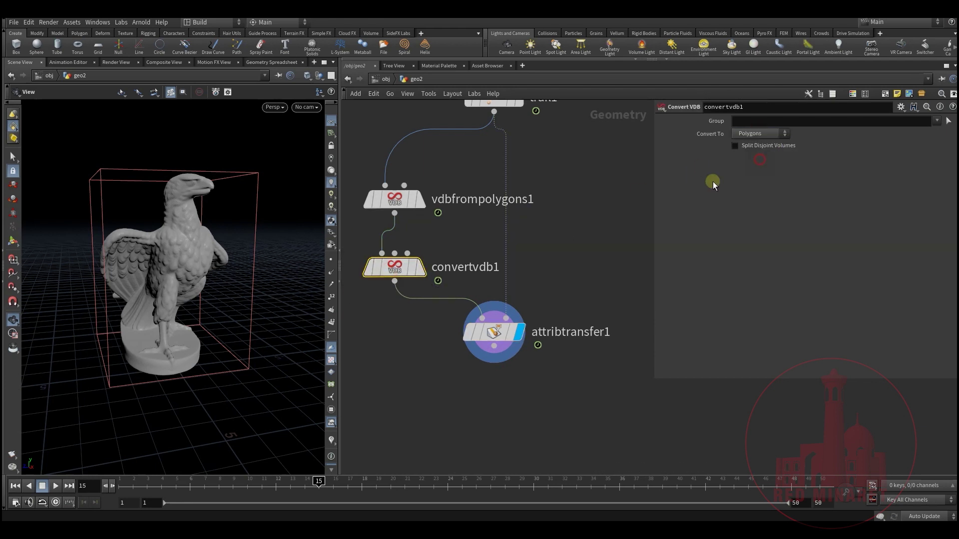
middle_drag(469, 386, 447, 380)
middle_click(481, 328)
Set vdbfrompolygons1's Voxel Size to 0.02 and check attribtransfer1's geometry in its node info.
click(419, 201)
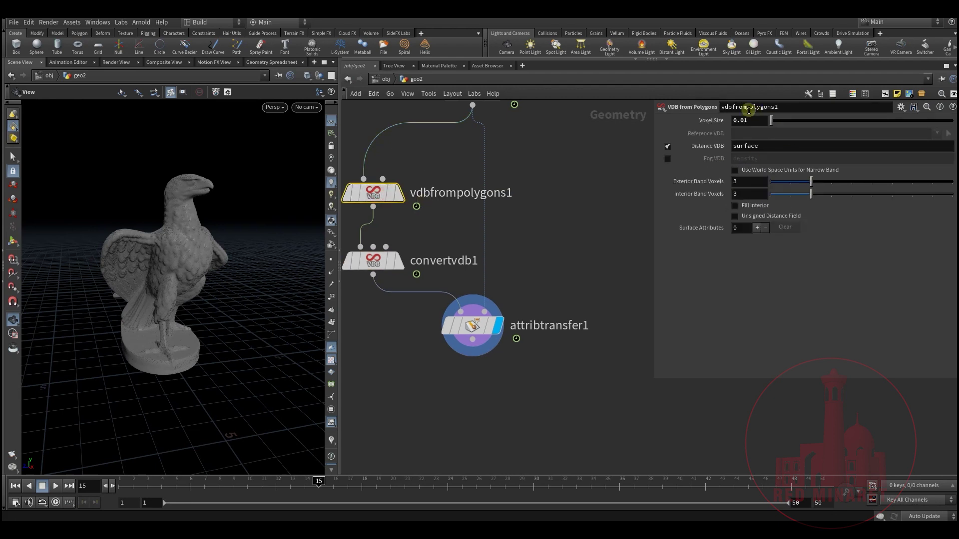
click(745, 120)
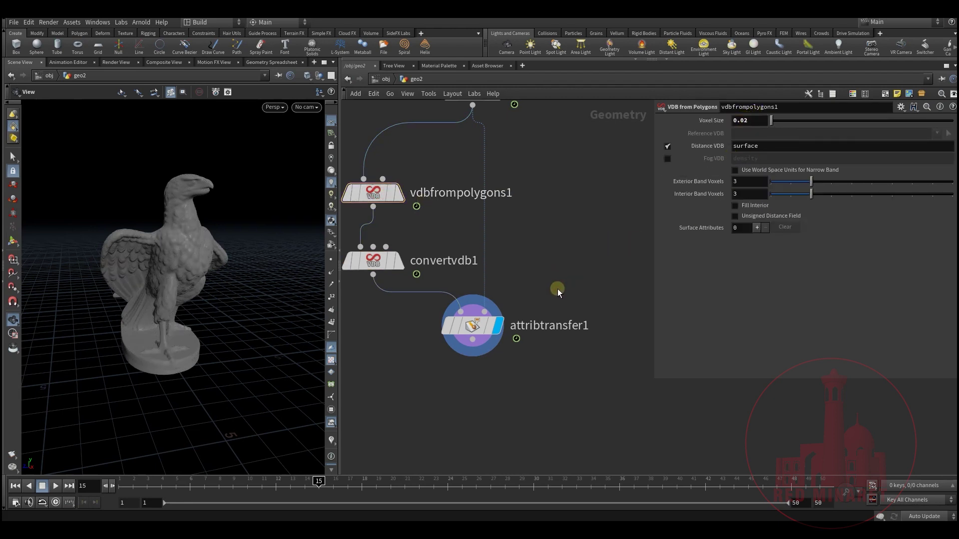
middle_drag(558, 289, 535, 261)
middle_click(472, 294)
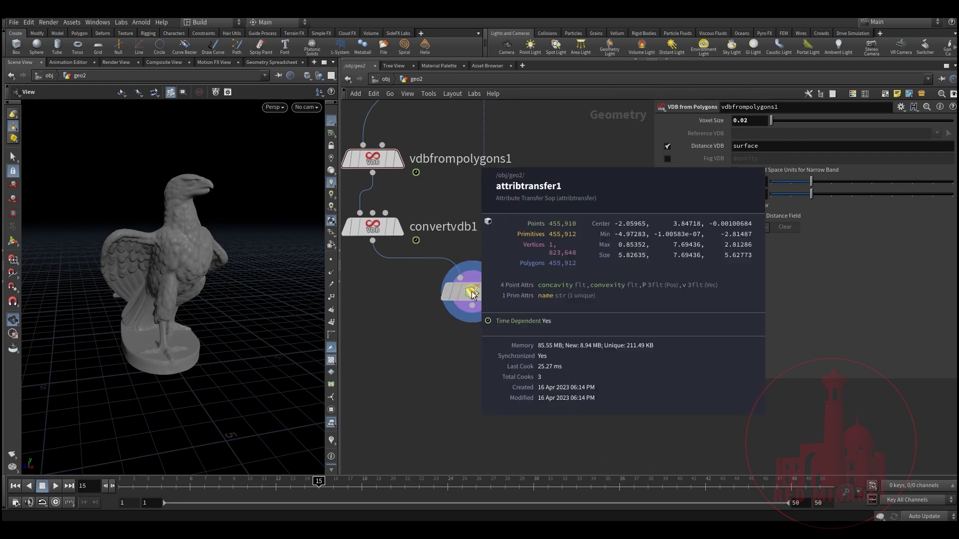
Add a File Cache node connected below attribtransfer1 and display its output.
middle_drag(485, 358, 488, 328)
scroll(488, 301, down, 1)
key(Tab)
mouse_move(483, 285)
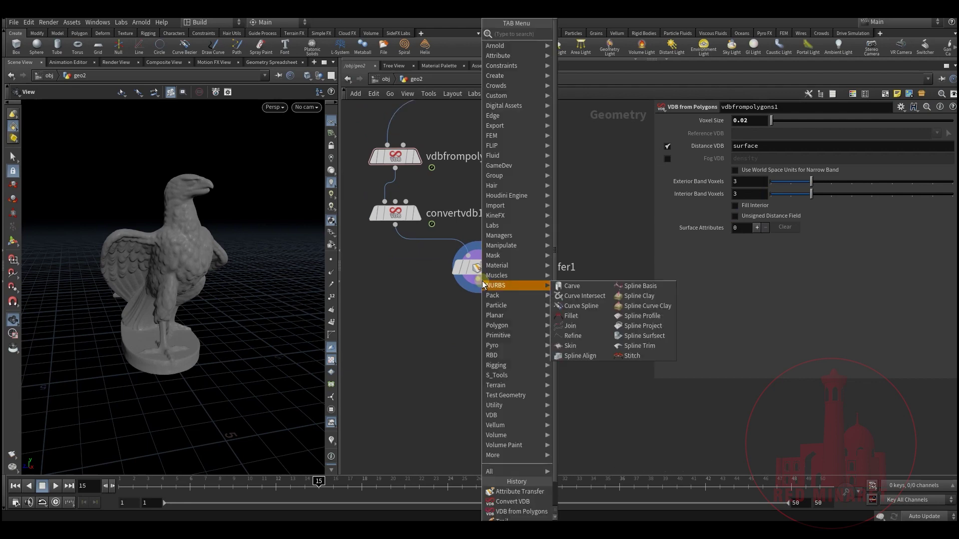
text(cach)
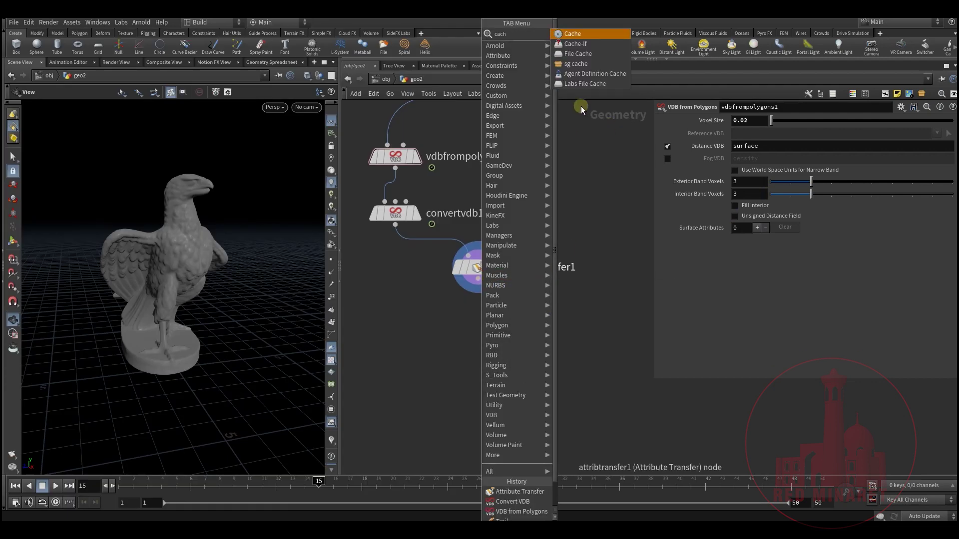
click(582, 53)
click(475, 330)
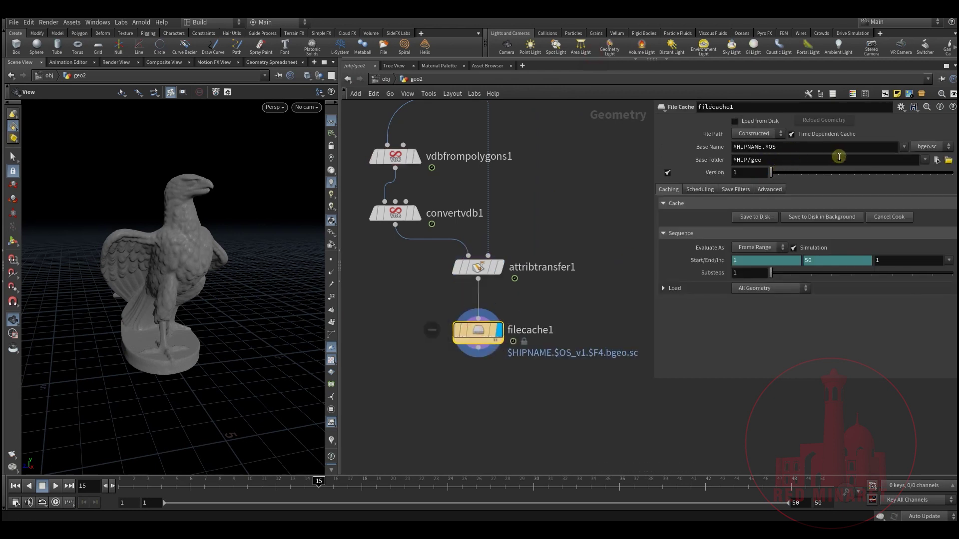
middle_drag(441, 390, 442, 357)
Set filecache1's Base Name to geoex_01.
drag(786, 149, 720, 158)
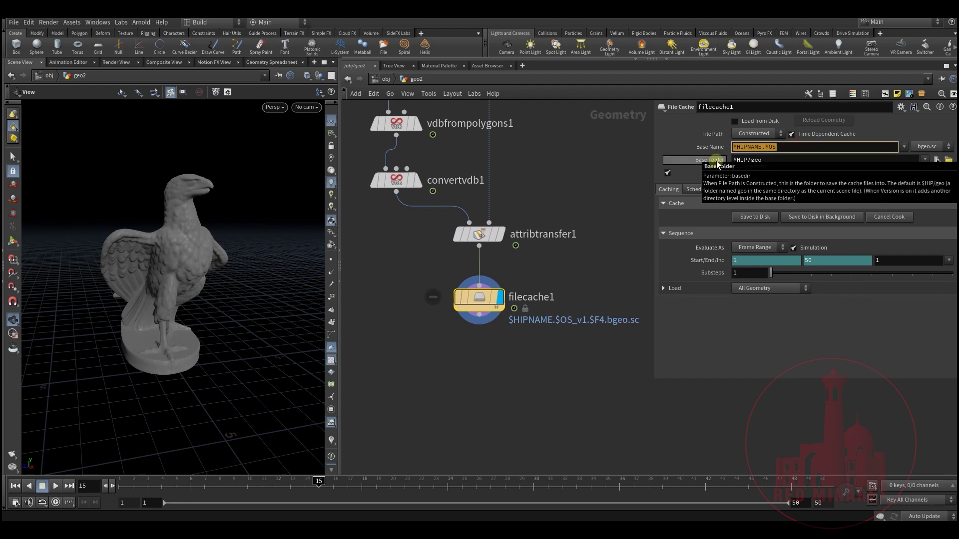
text(ge)
text(oex_01)
key(Return)
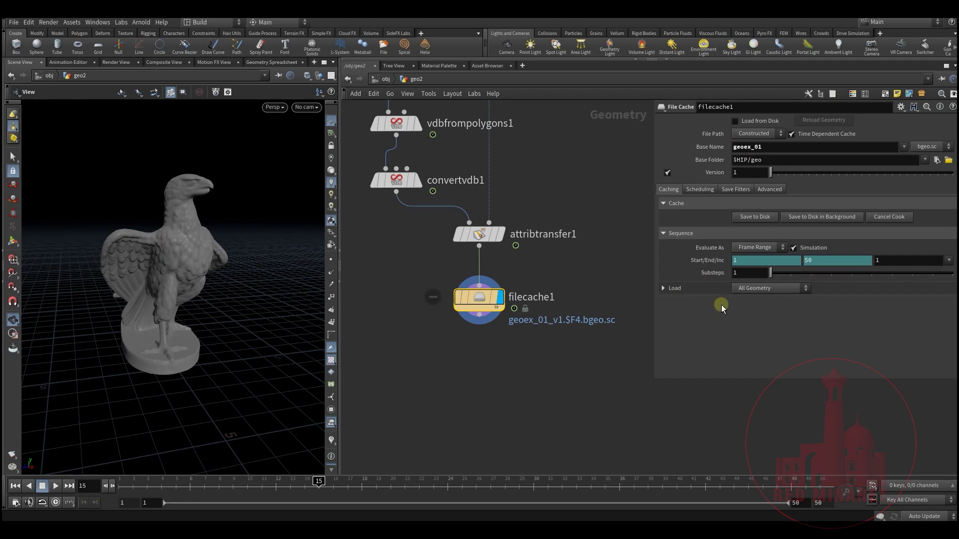
Delete the channel on filecache1's end frame, set the end frame to 30 and save the cache to disk.
right_click(822, 265)
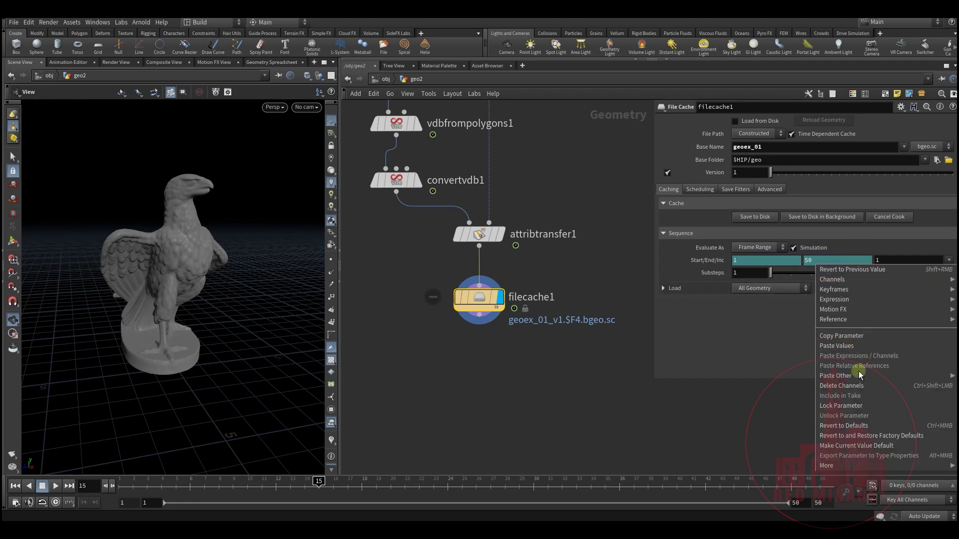
click(856, 385)
click(826, 259)
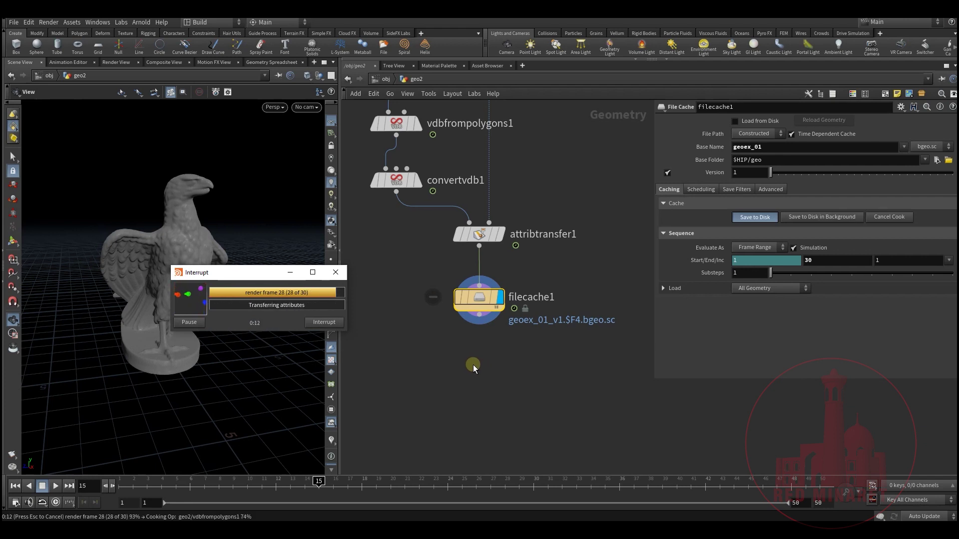
middle_drag(465, 370, 470, 399)
Review the cached eagle across the timeline and from another angle, and check filecache1's node info.
drag(278, 487, 193, 489)
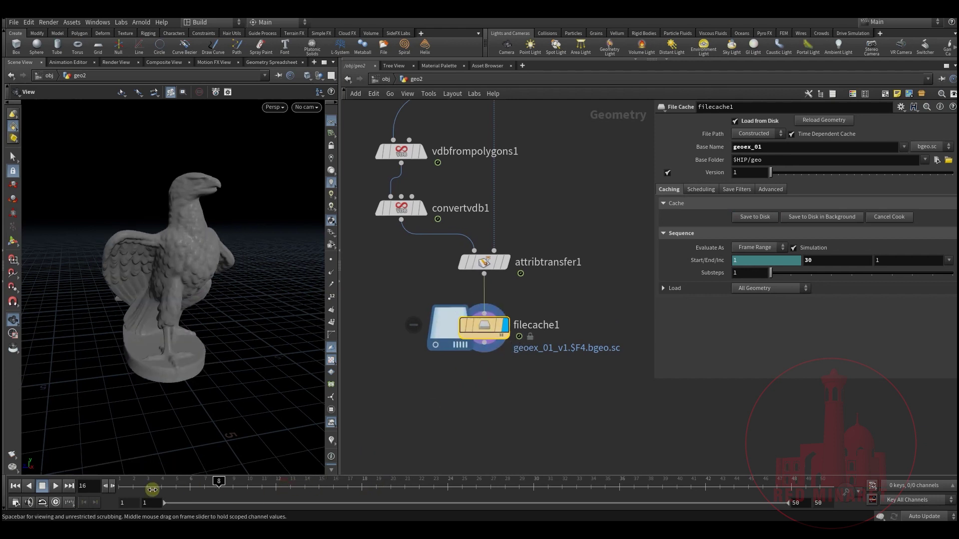
mouse_move(183, 257)
mouse_down()
mouse_move(197, 262)
mouse_move(190, 259)
mouse_up()
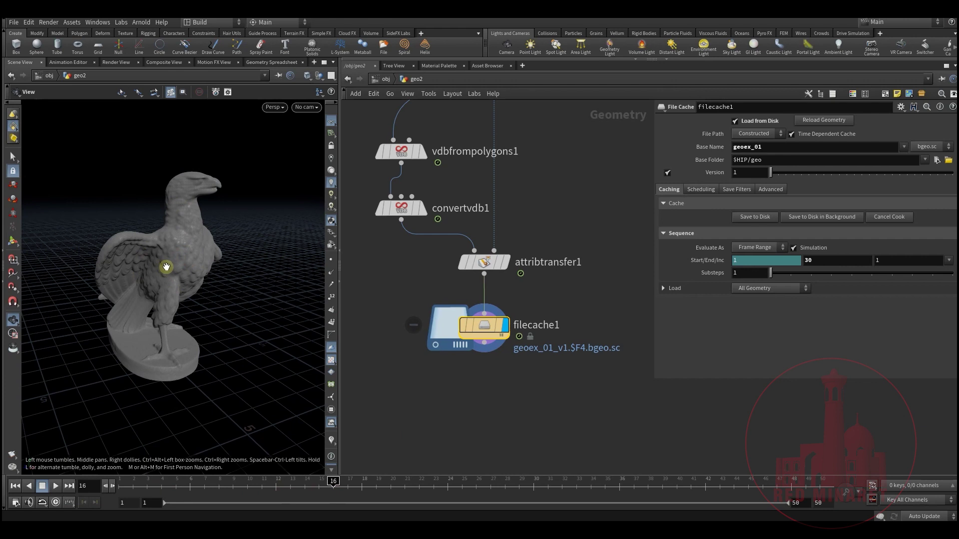
middle_click(488, 331)
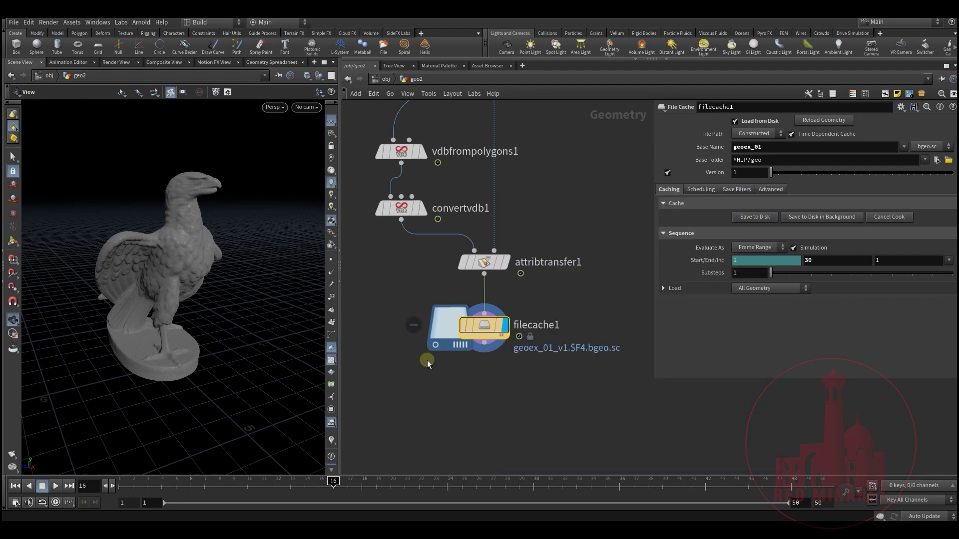
drag(168, 273, 347, 337)
middle_drag(483, 367, 491, 286)
drag(170, 317, 160, 285)
middle_drag(503, 319, 493, 298)
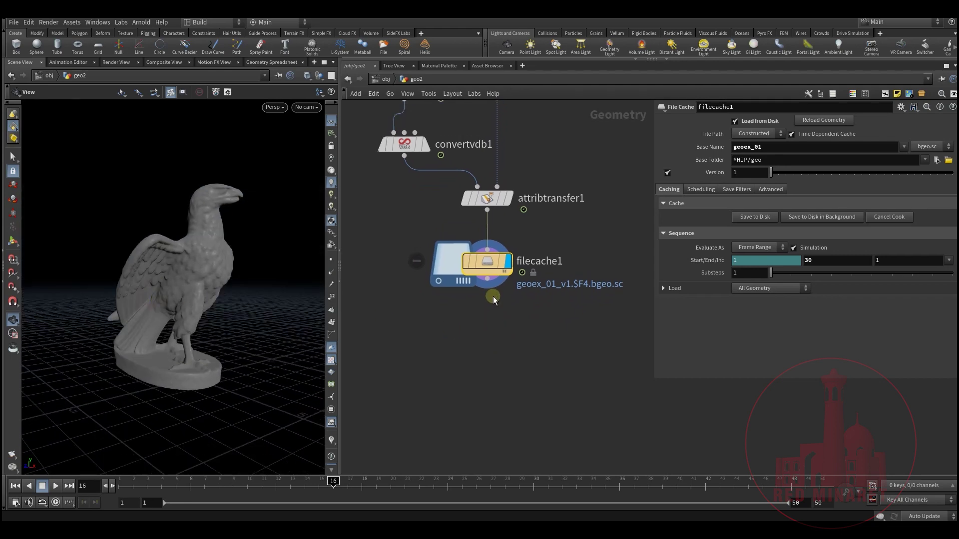
key(Tab)
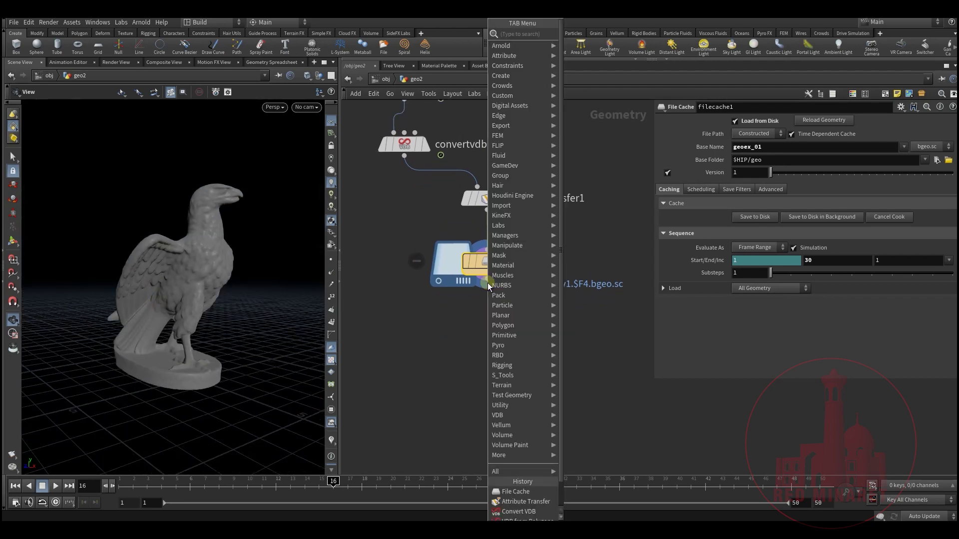
text(al)
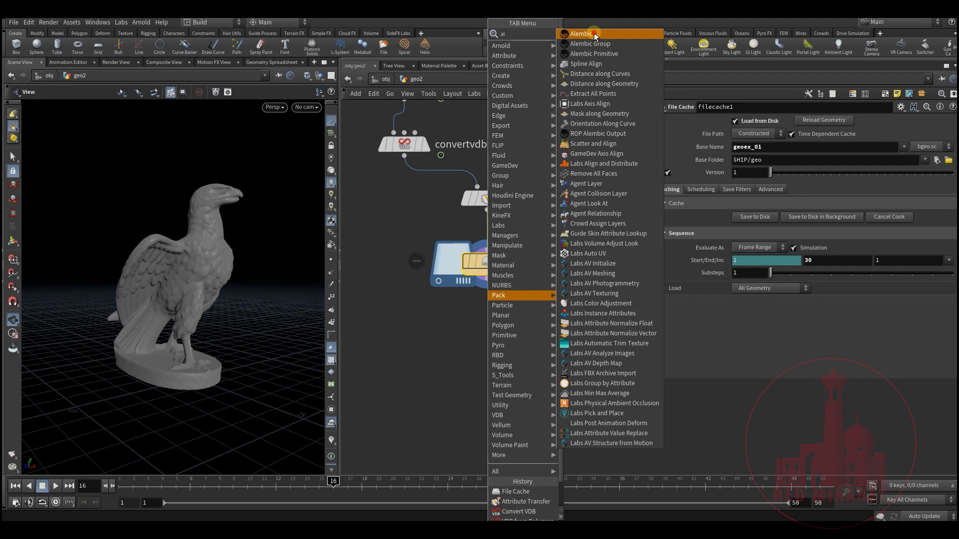
click(594, 36)
click(435, 402)
middle_drag(497, 396, 526, 296)
drag(465, 303, 453, 349)
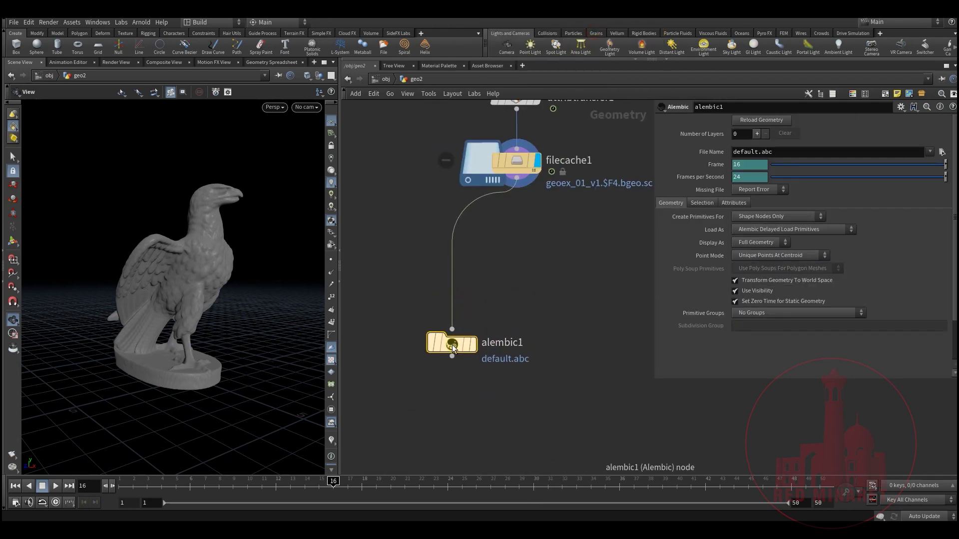
key(Delete)
Add a ROP Alembic Output node well below filecache1 and connect filecache1's output to it.
key(Tab)
text(rop)
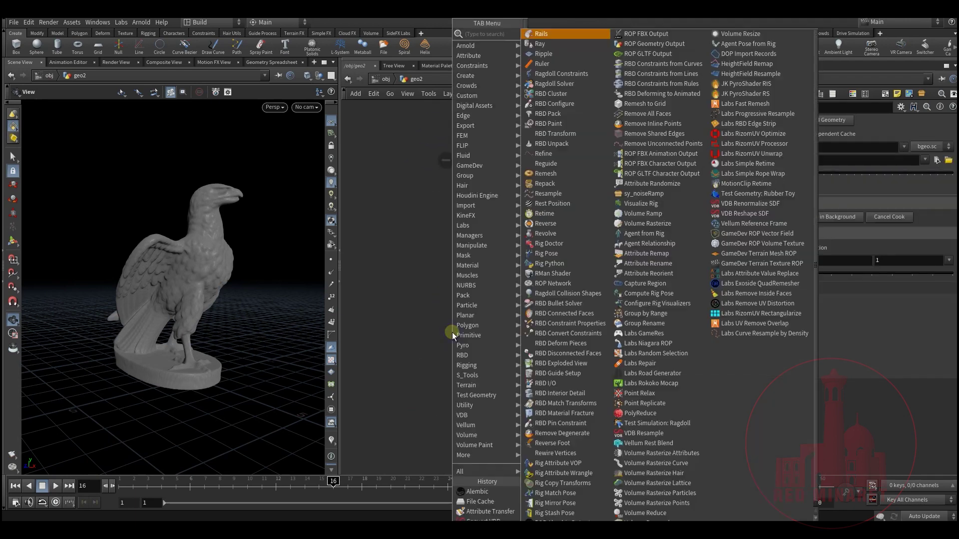
click(558, 44)
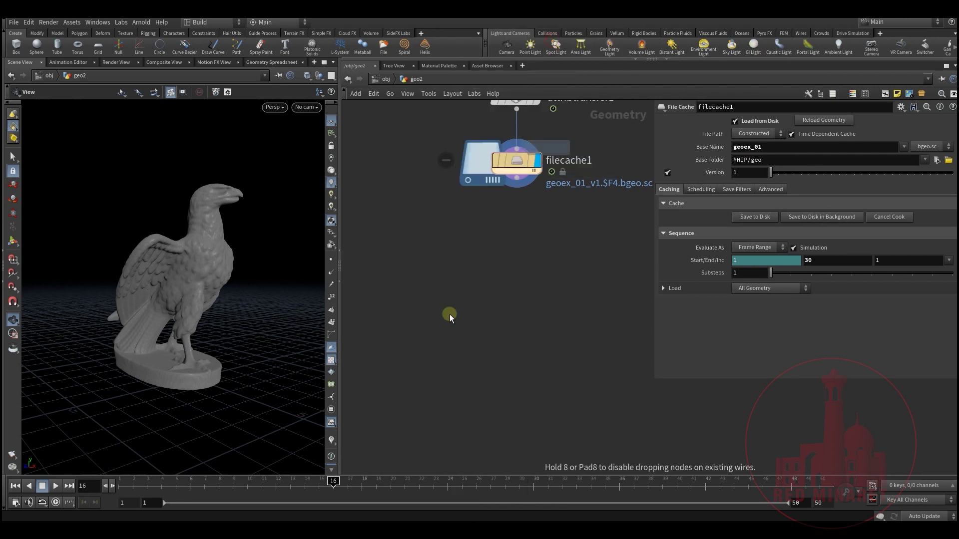
click(473, 286)
drag(517, 181, 442, 328)
middle_drag(494, 299, 509, 235)
drag(458, 272, 455, 378)
middle_drag(550, 247, 520, 319)
drag(426, 447, 435, 434)
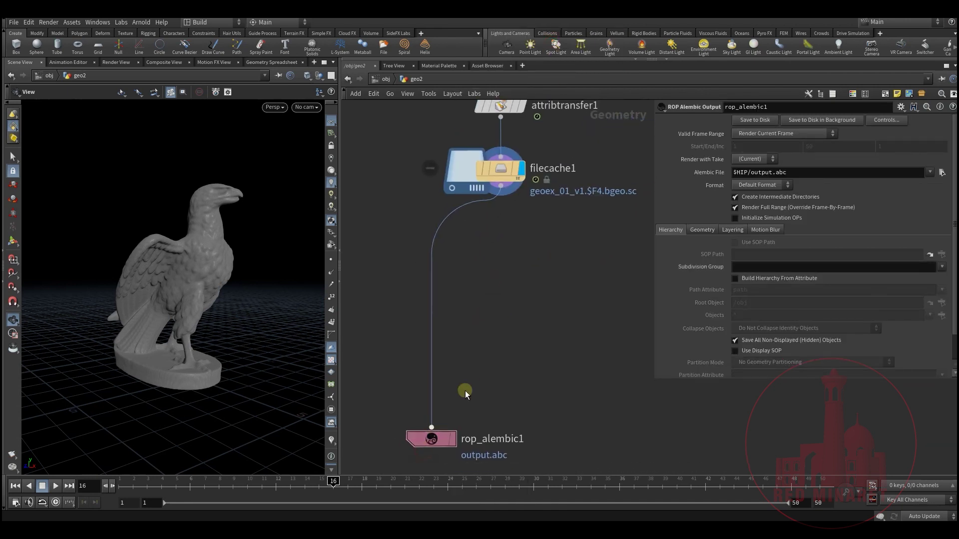
Set rop_alembic1's Valid Frame Range to Render Frame Range, delete the end frame's channel and set the end frame to 30.
click(819, 133)
click(802, 145)
right_click(820, 146)
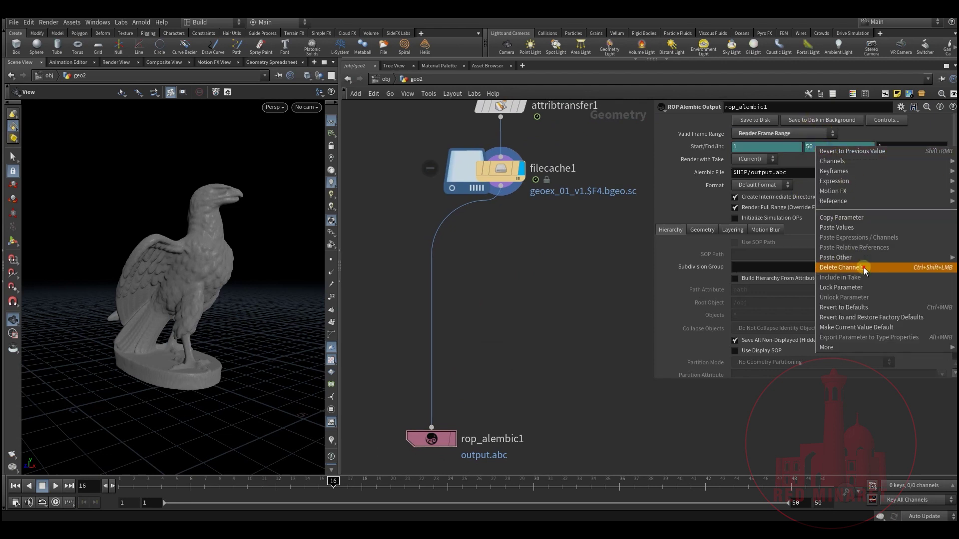
click(842, 267)
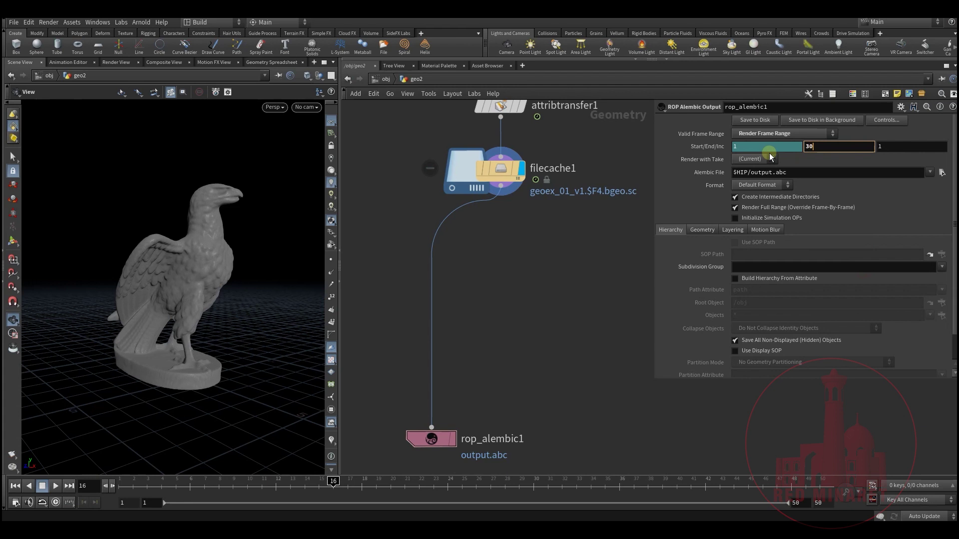
Set rop_alembic1's output file to $HIP/geoanim_,abc and save the Alembic to disk.
click(938, 172)
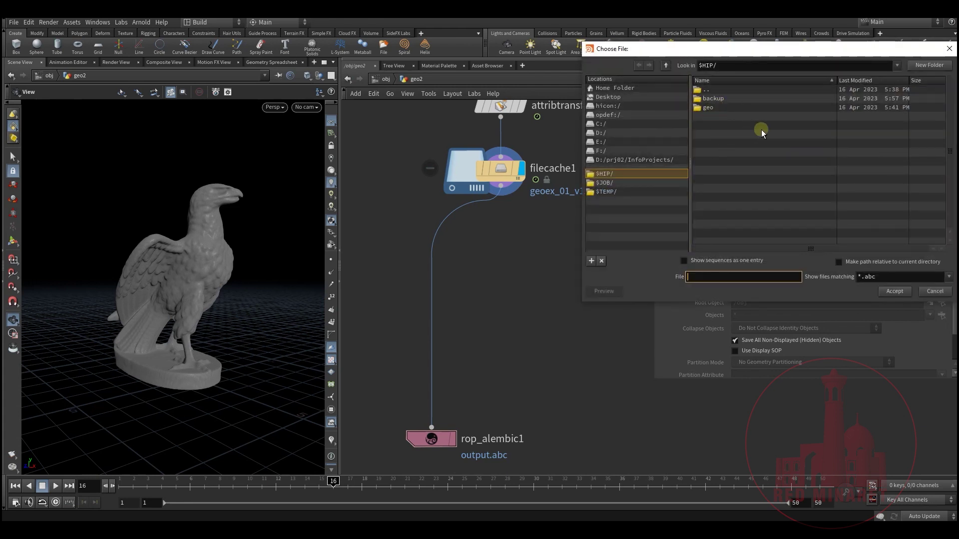
click(721, 278)
text(geoanim_,abc)
key(Return)
click(431, 420)
middle_drag(500, 294, 492, 329)
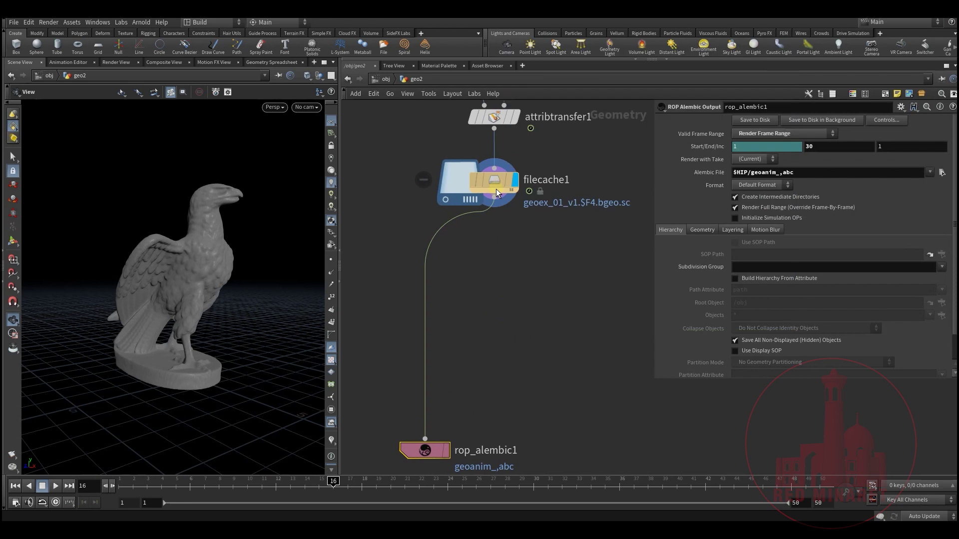
middle_drag(539, 348, 537, 329)
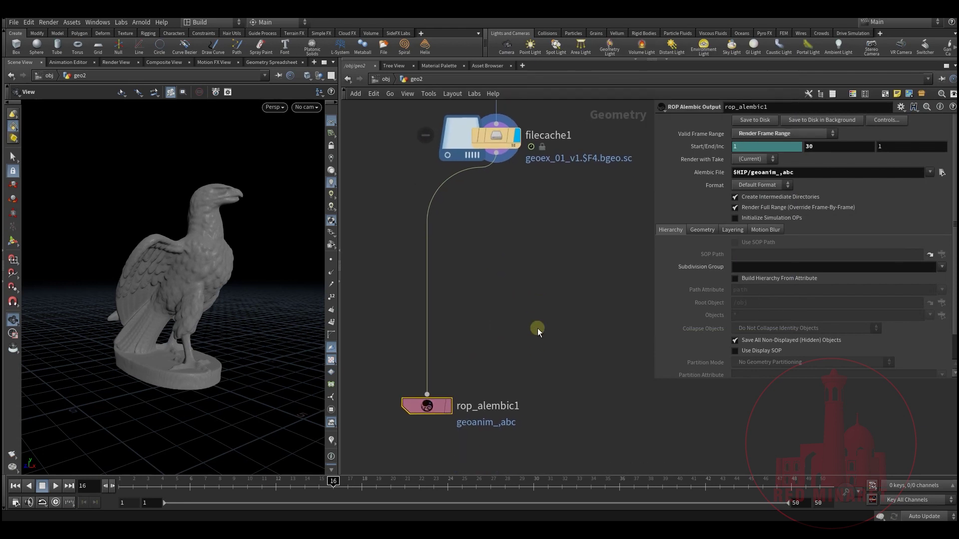
click(754, 120)
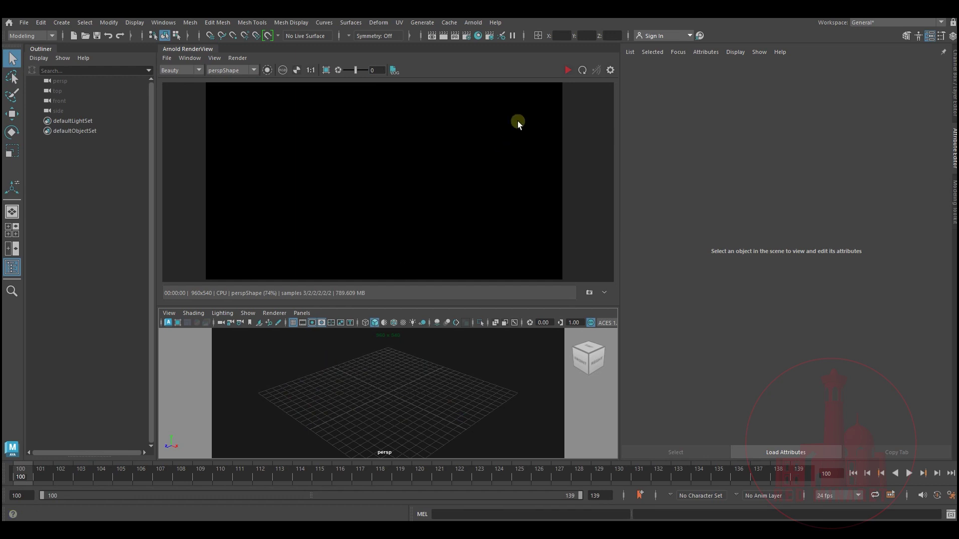
Switch to Maya, start an Alembic import and browse to the D:\prj02\InfoProjects folder.
click(473, 22)
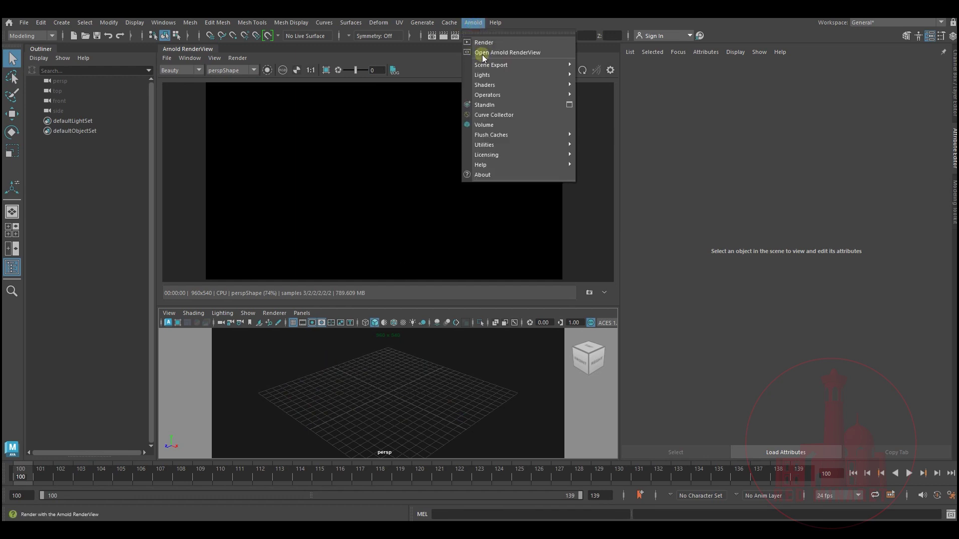
mouse_move(449, 22)
mouse_move(487, 42)
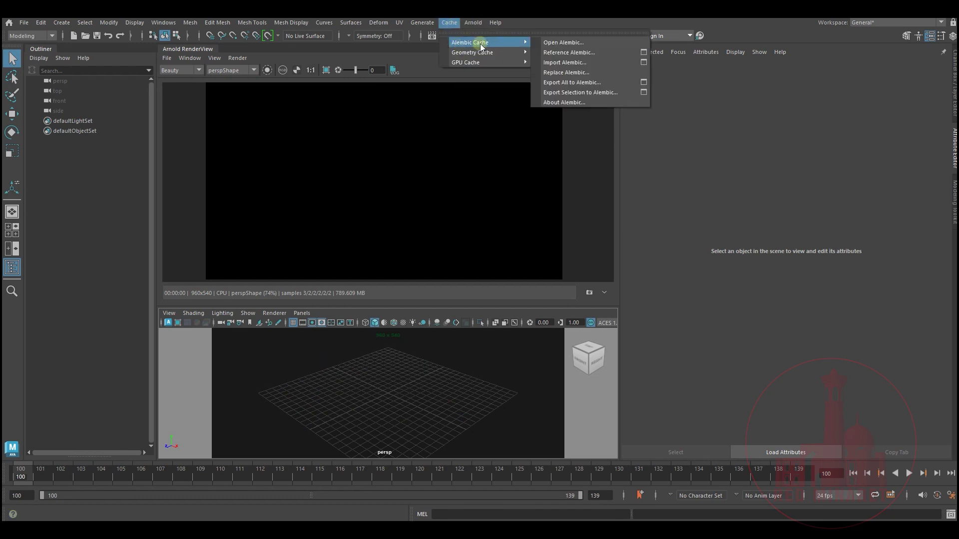
click(565, 62)
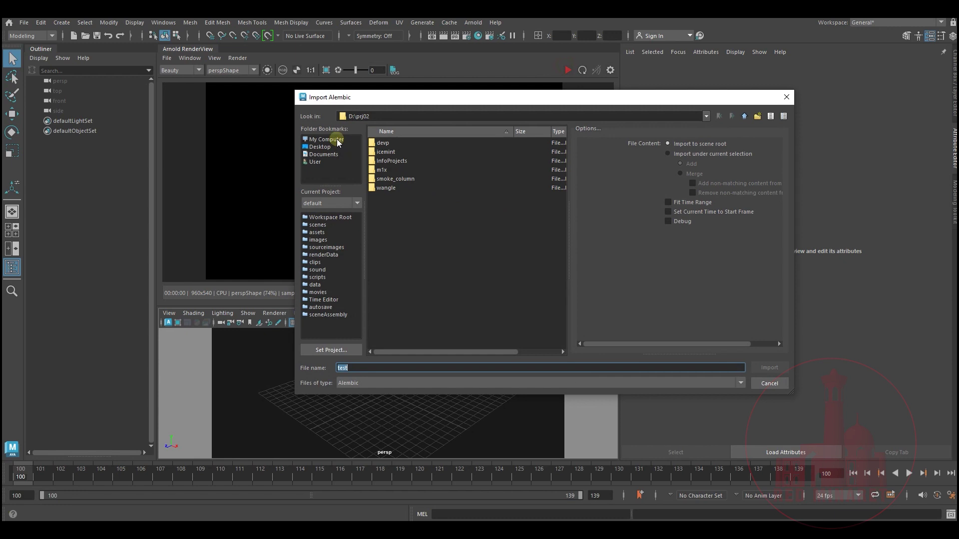
click(332, 139)
click(389, 143)
double_click(390, 143)
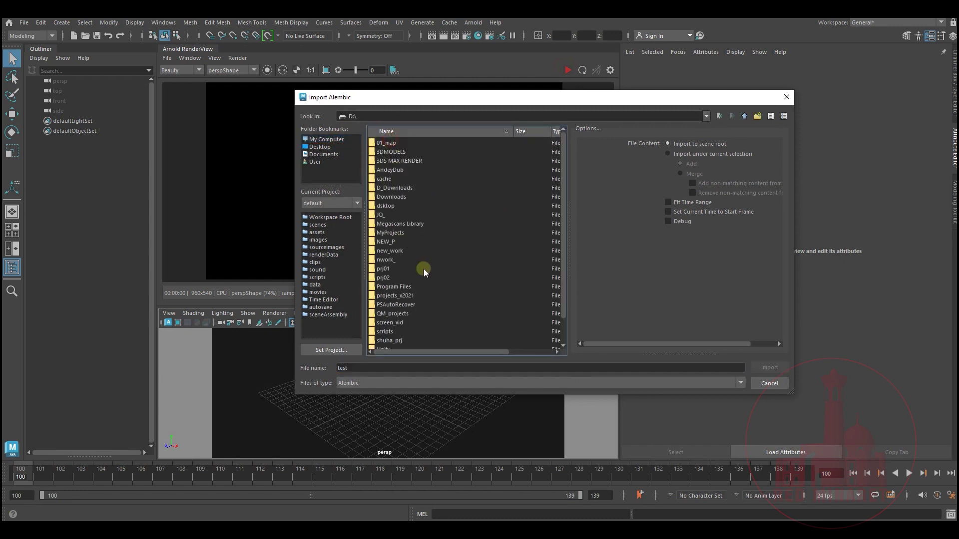
double_click(388, 276)
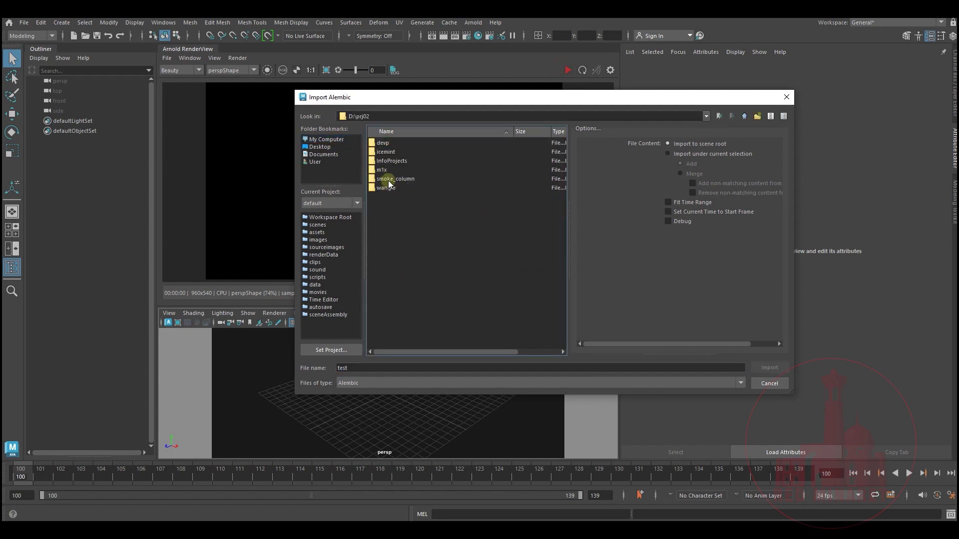
double_click(387, 162)
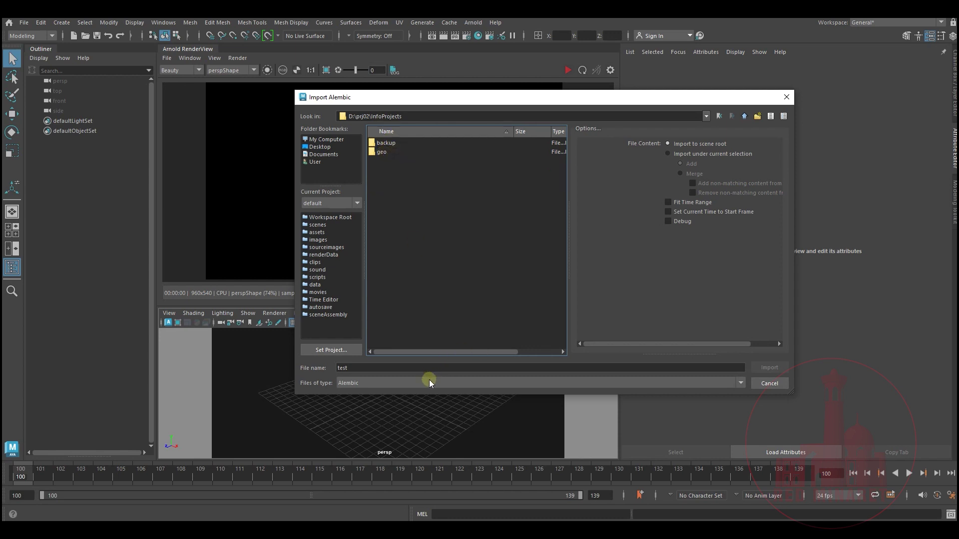
drag(530, 99, 467, 94)
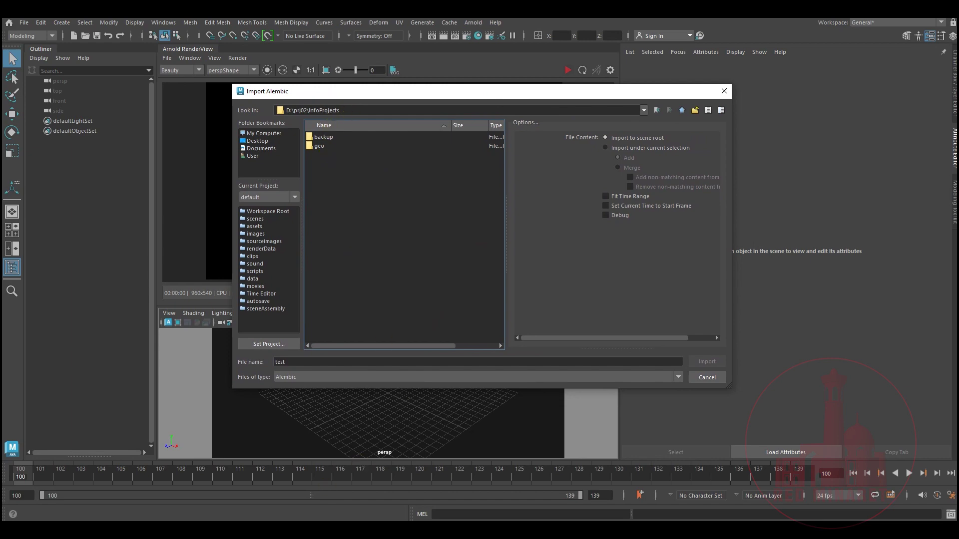
Switch back to Houdini, correct rop_alembic1's output file to $HIP/geoanim_.abc and save it to disk again.
click(174, 494)
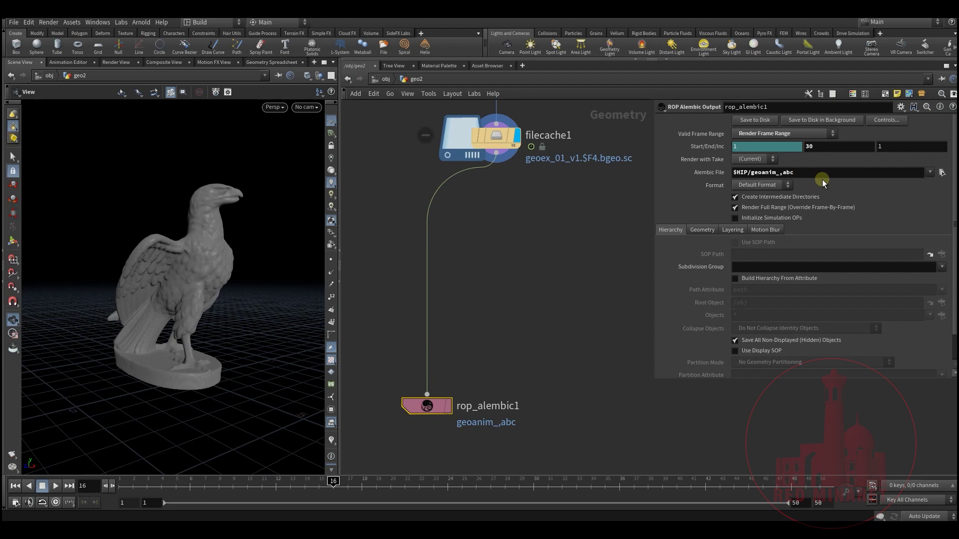
click(783, 172)
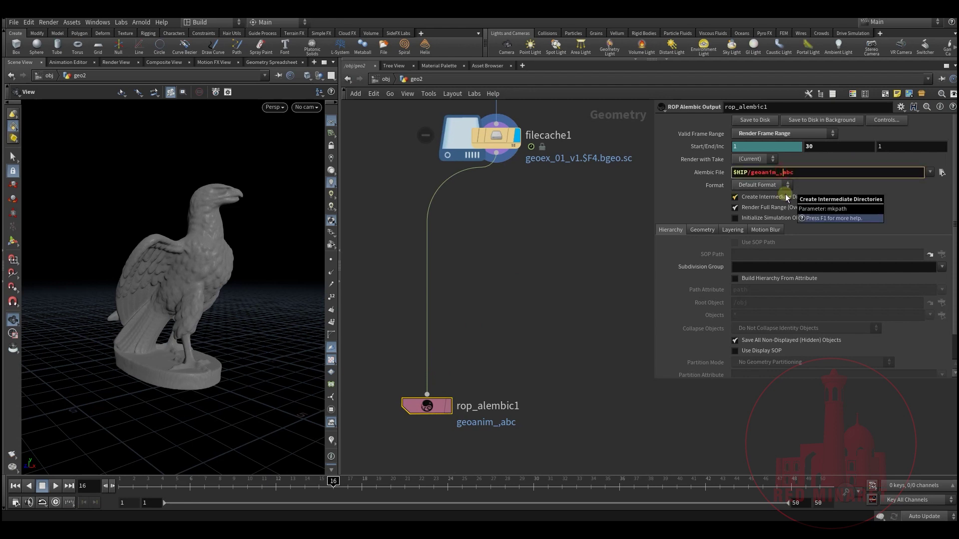
key(Return)
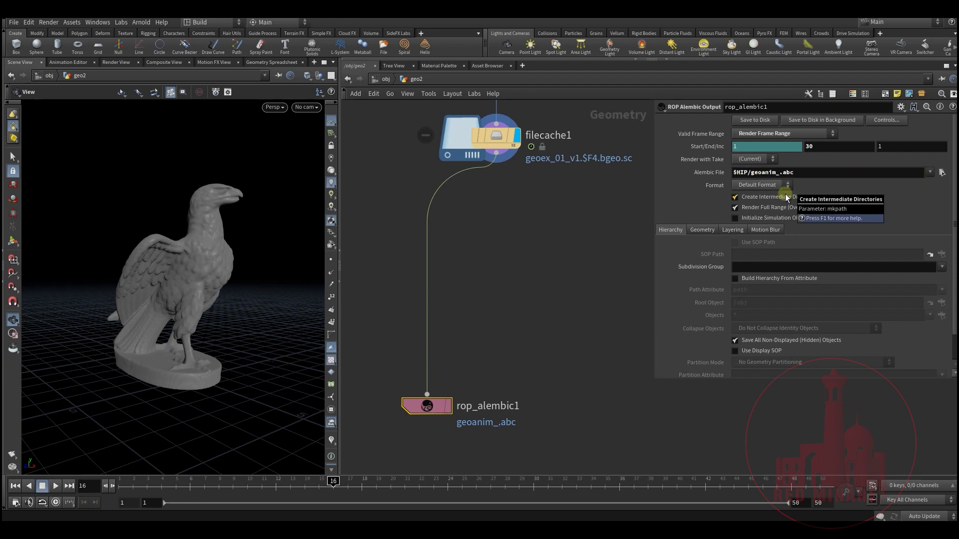
click(754, 120)
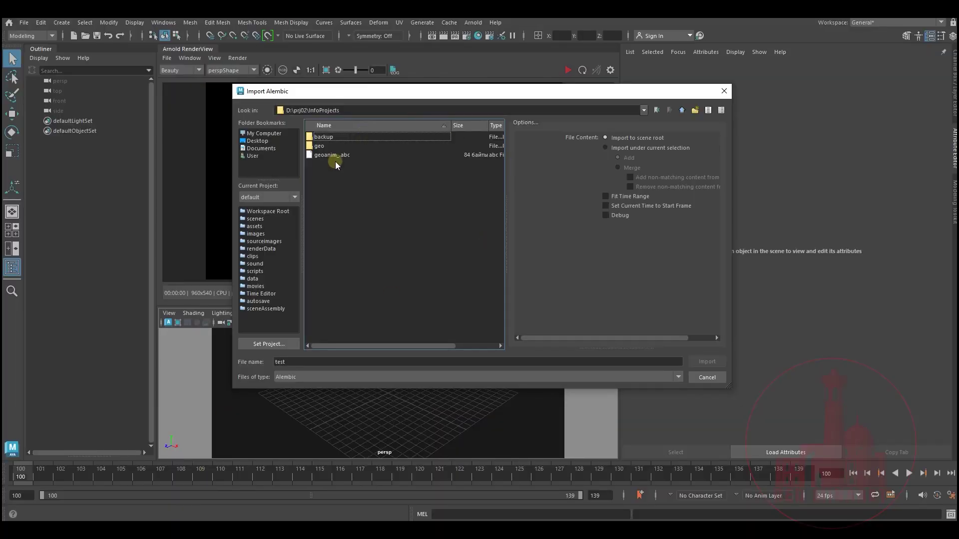
Import geoanim_.abc from the InfoProjects folder into the Maya scene and enlarge the perspective viewport.
click(339, 155)
double_click(341, 155)
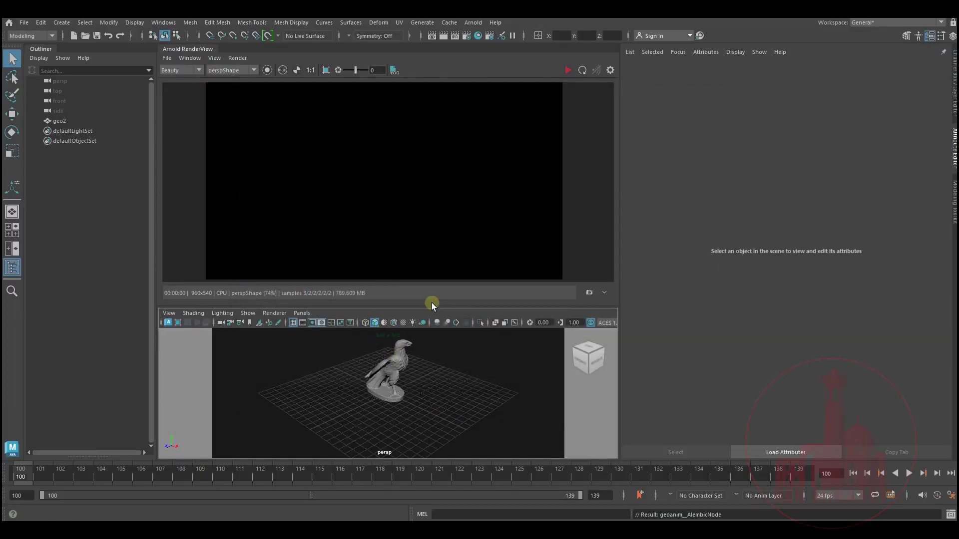
drag(432, 302, 433, 256)
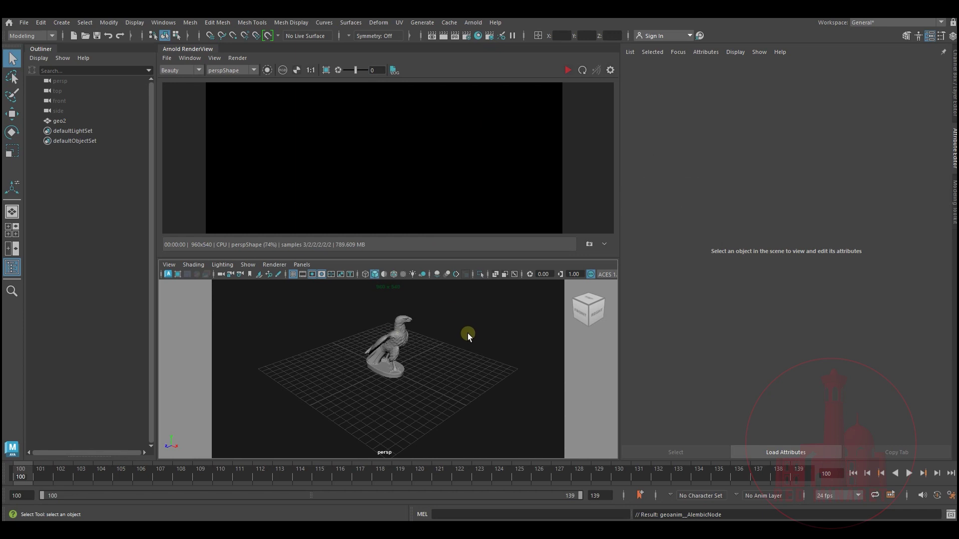
Add an Arnold SkyDome light, set its viewport Sky Radius to 0 and deselect it.
click(475, 23)
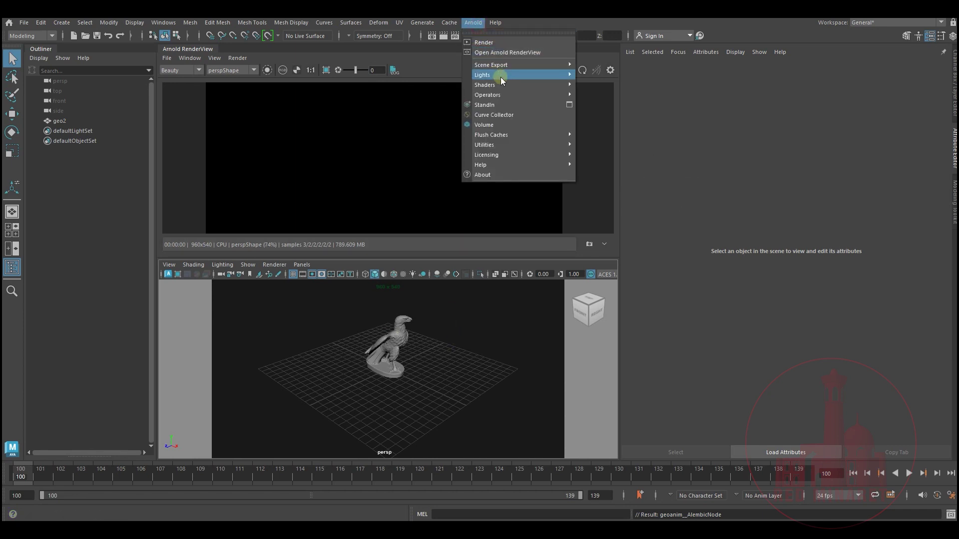
mouse_move(512, 75)
click(612, 85)
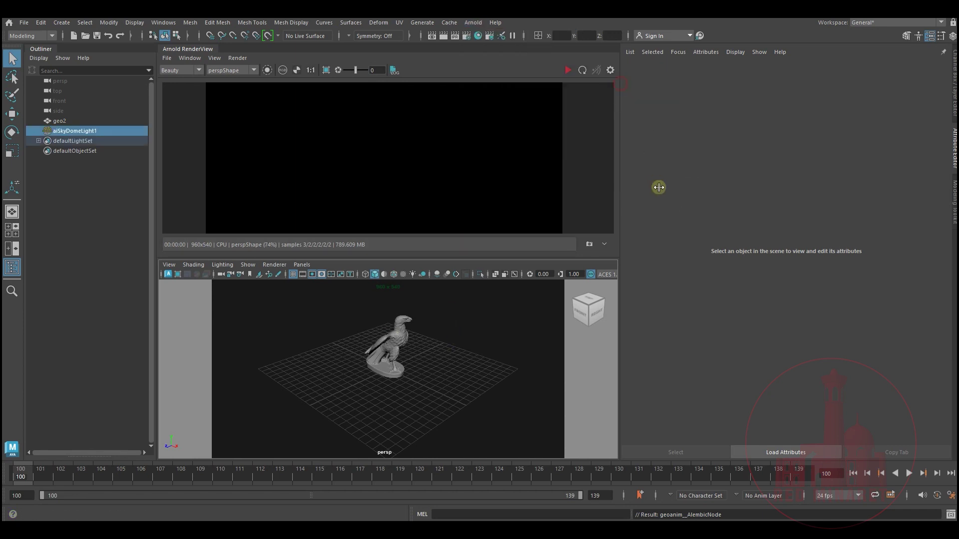
scroll(692, 327, down, 5)
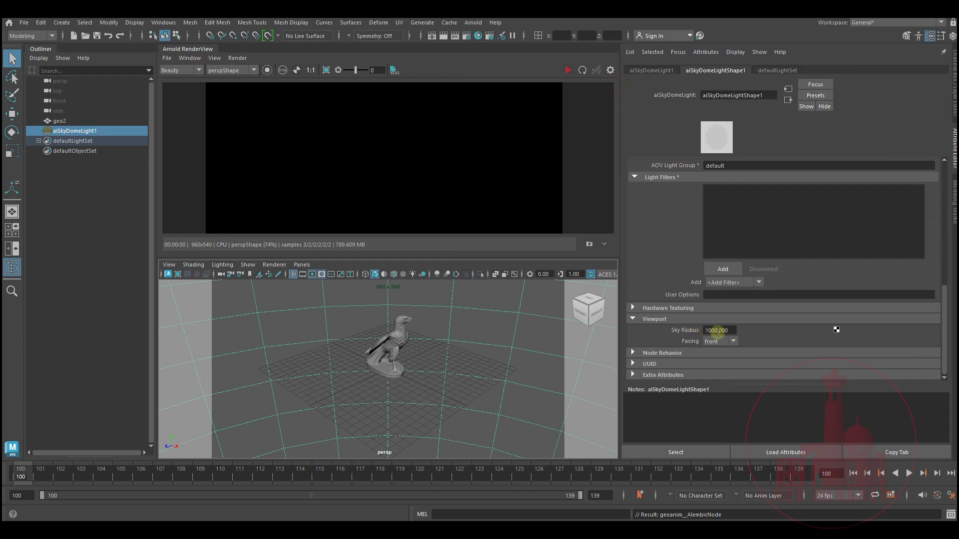
key(Return)
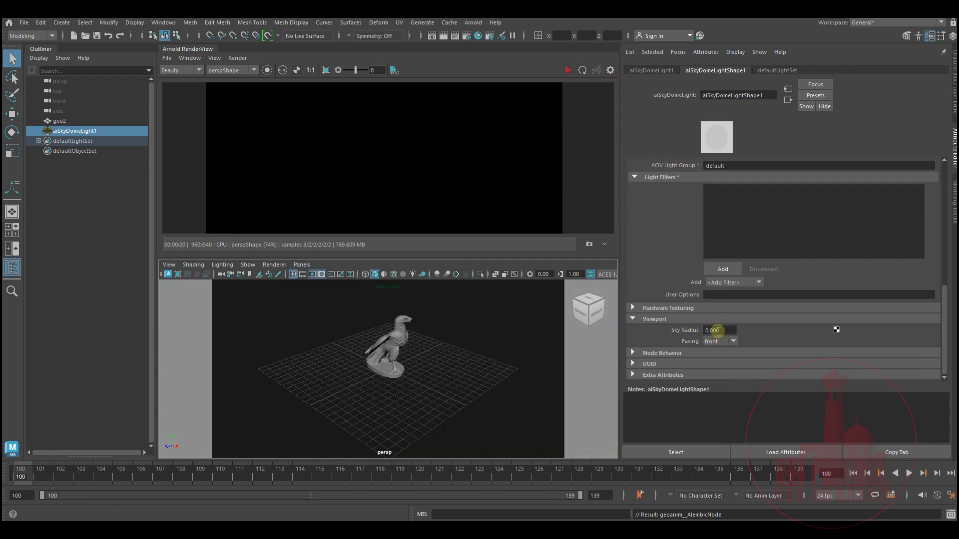
click(439, 355)
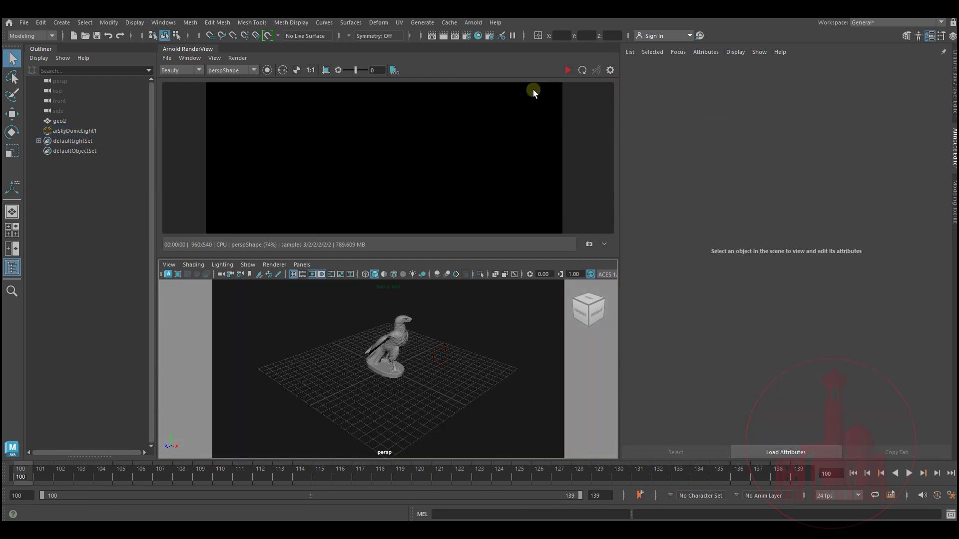
Start a live Arnold render and frame the whole eagle in the perspective view.
click(577, 71)
scroll(418, 327, up, 3)
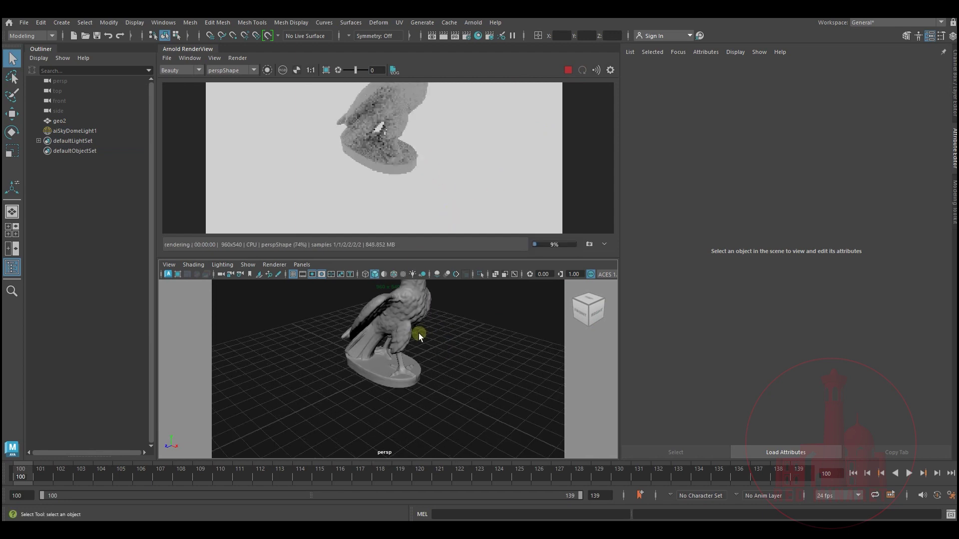
alt+middle_drag(446, 336, 433, 376)
scroll(433, 376, up, 3)
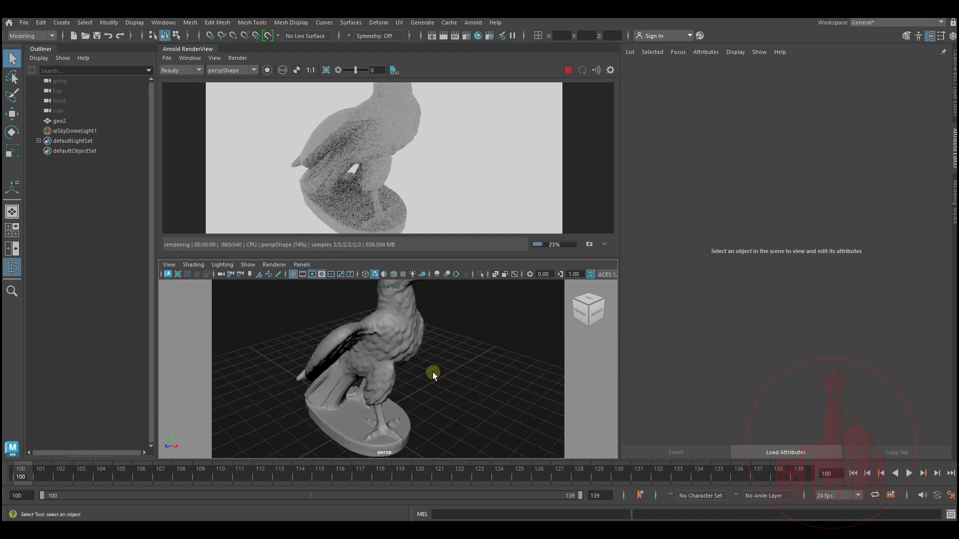
mouse_move(428, 373)
alt+mouse_down()
mouse_move(437, 353)
mouse_move(433, 369)
alt+mouse_up()
scroll(437, 357, down, 3)
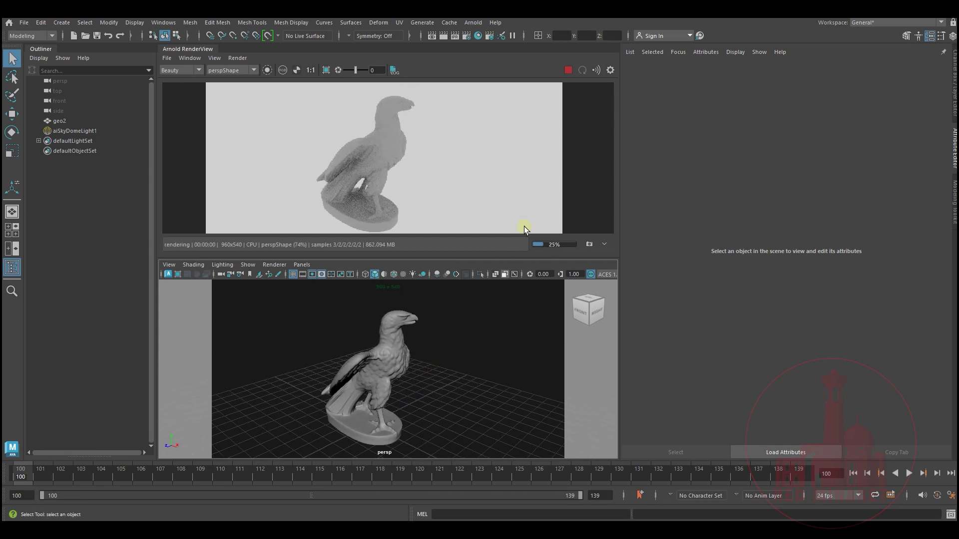
Set the Camera visibility of aiSkyDomeLight1 to 0.
click(70, 131)
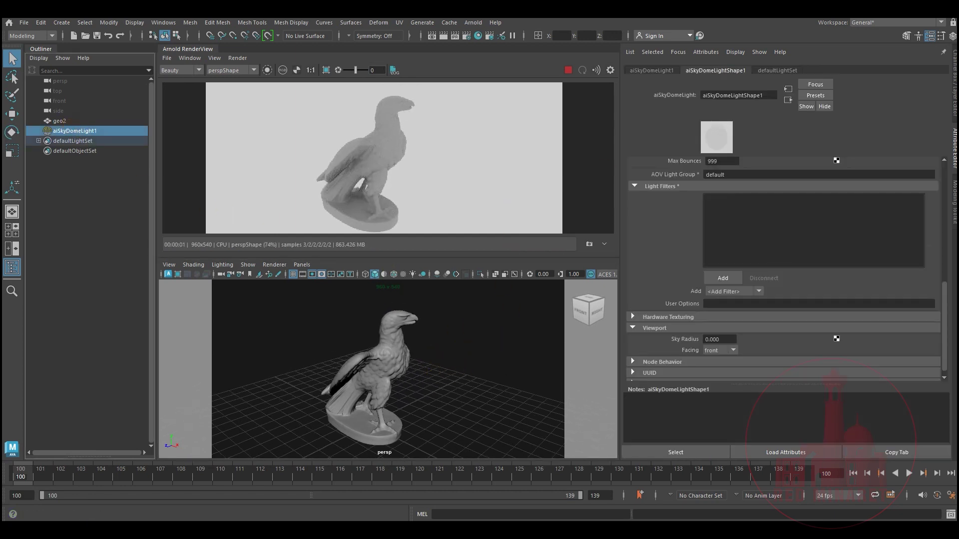
scroll(674, 247, up, 5)
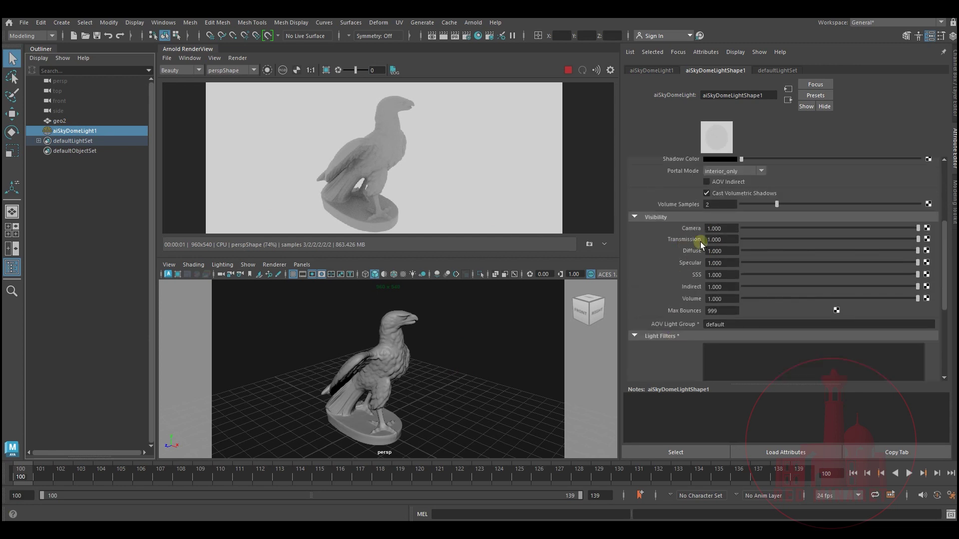
drag(746, 230, 727, 232)
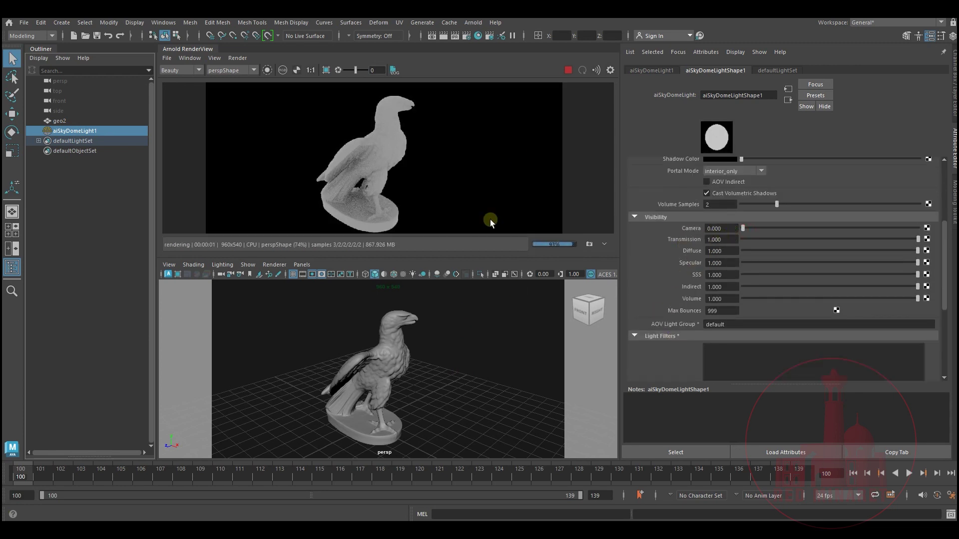
Enable Motion Blur in the Arnold render settings and close the settings window.
click(466, 36)
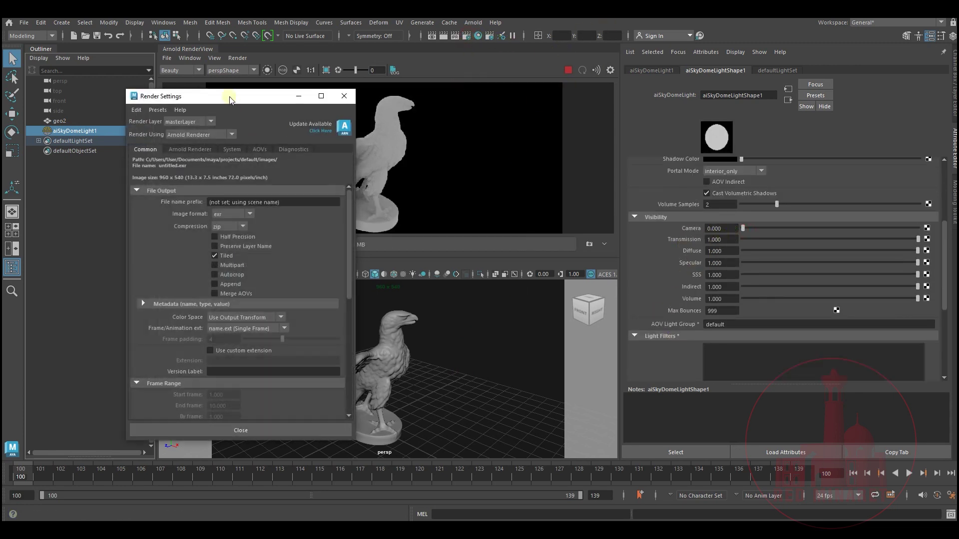
click(189, 149)
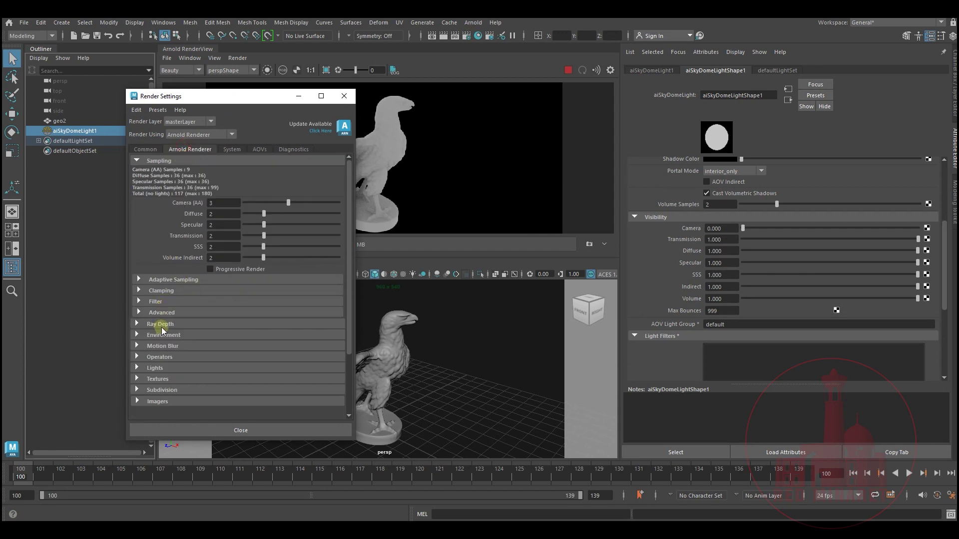
click(160, 346)
click(210, 356)
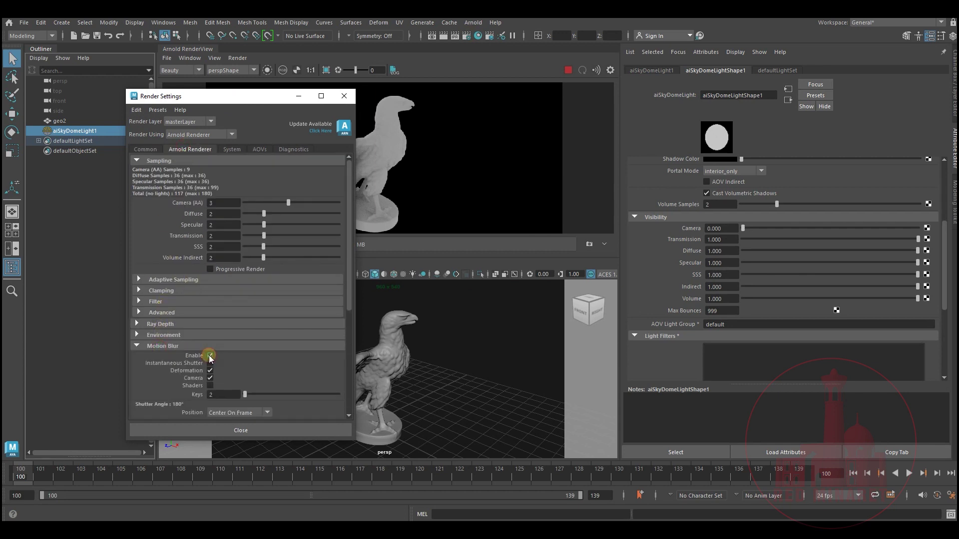
click(344, 96)
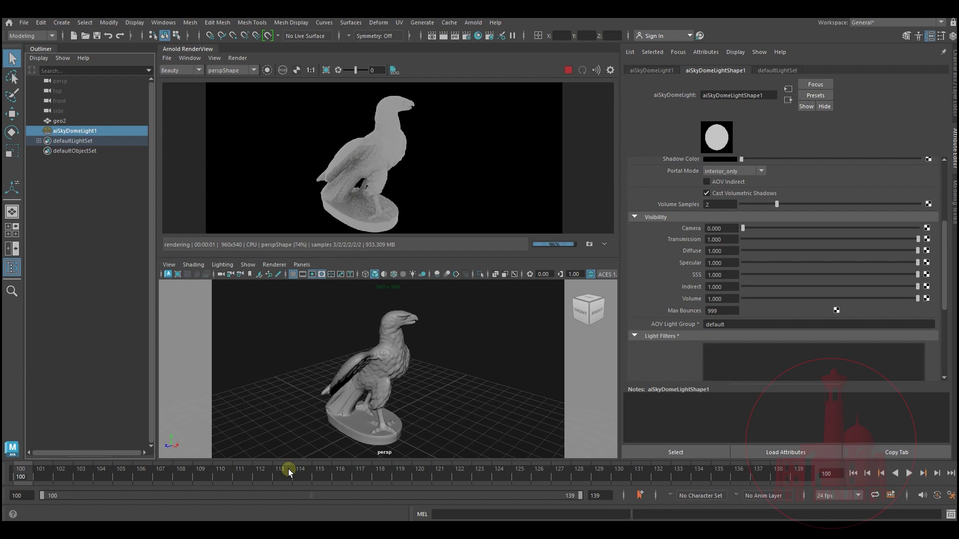
Go to frame 115 and set the animation start time to 1.
click(325, 474)
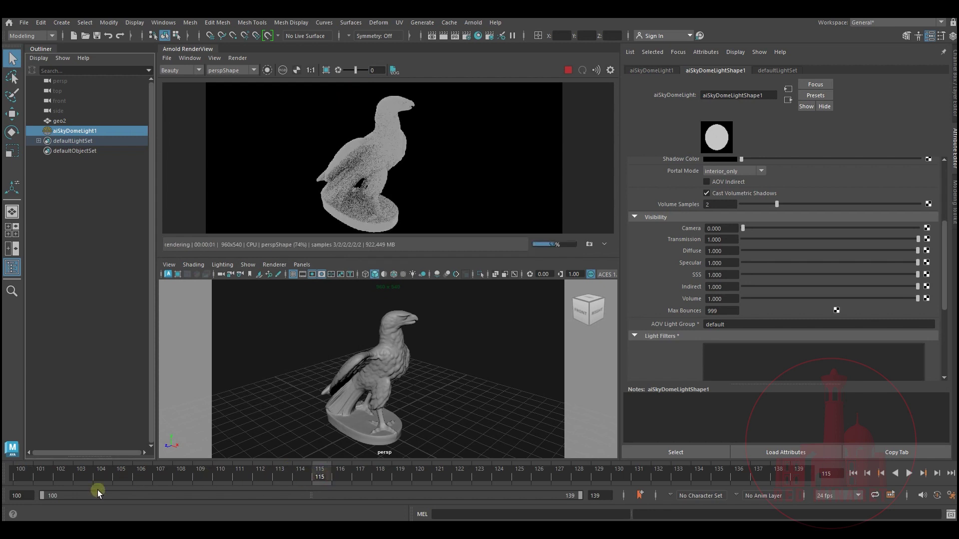
double_click(25, 495)
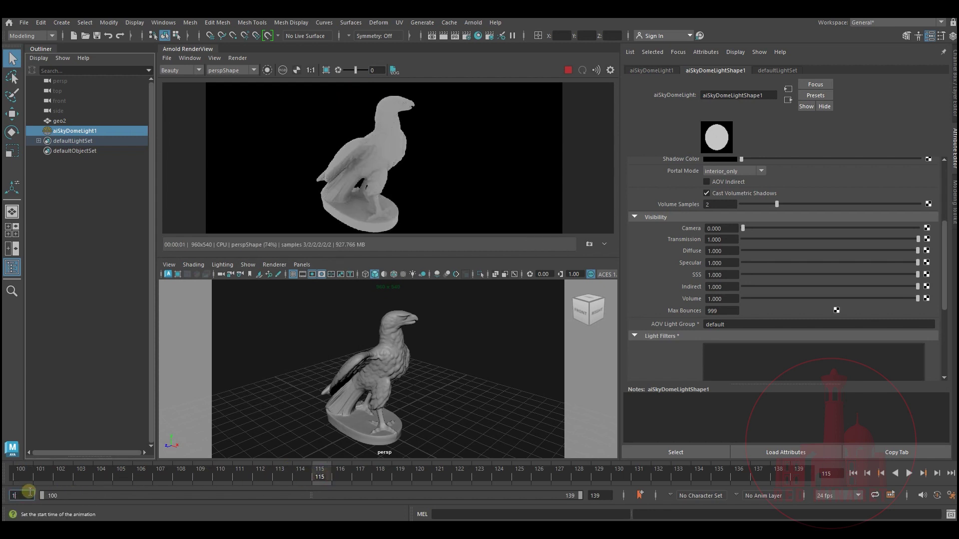
key(Return)
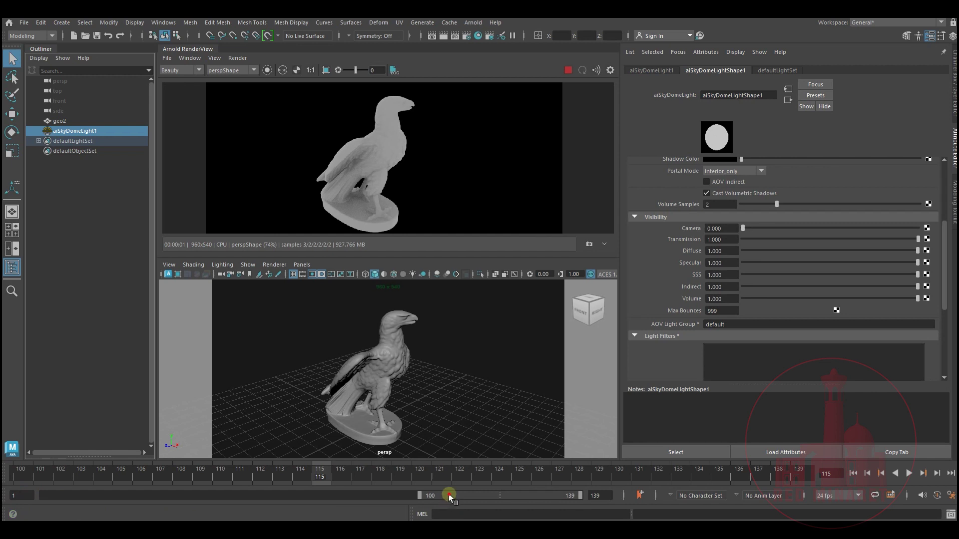
Shift the playback range to frames 1–40 and check the motion-blurred render at several frames, ending at frame 17.
drag(448, 493, 53, 518)
click(105, 478)
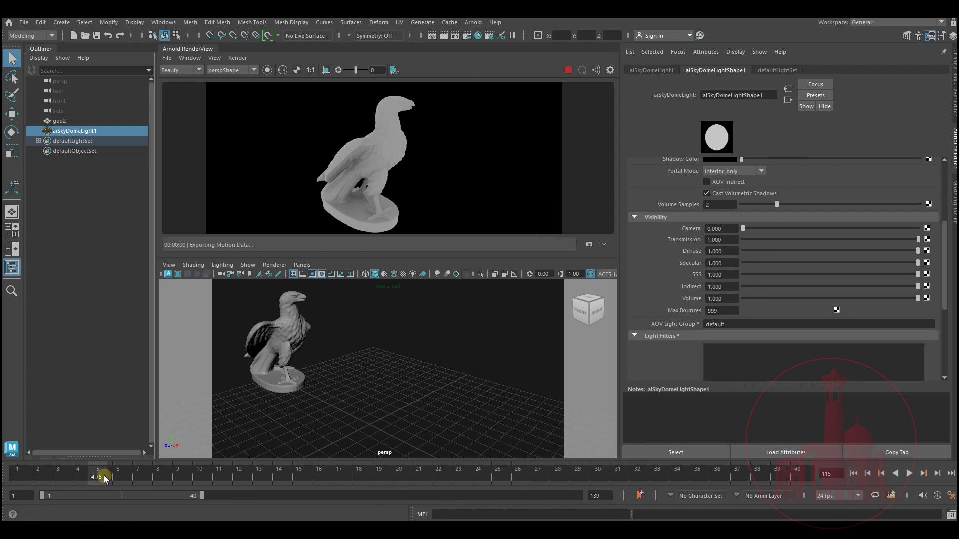
click(158, 476)
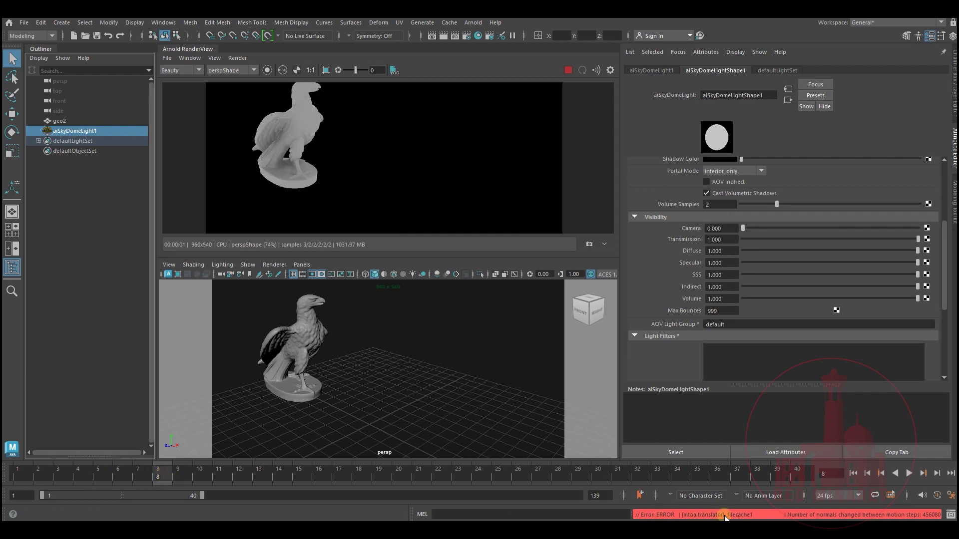
click(202, 478)
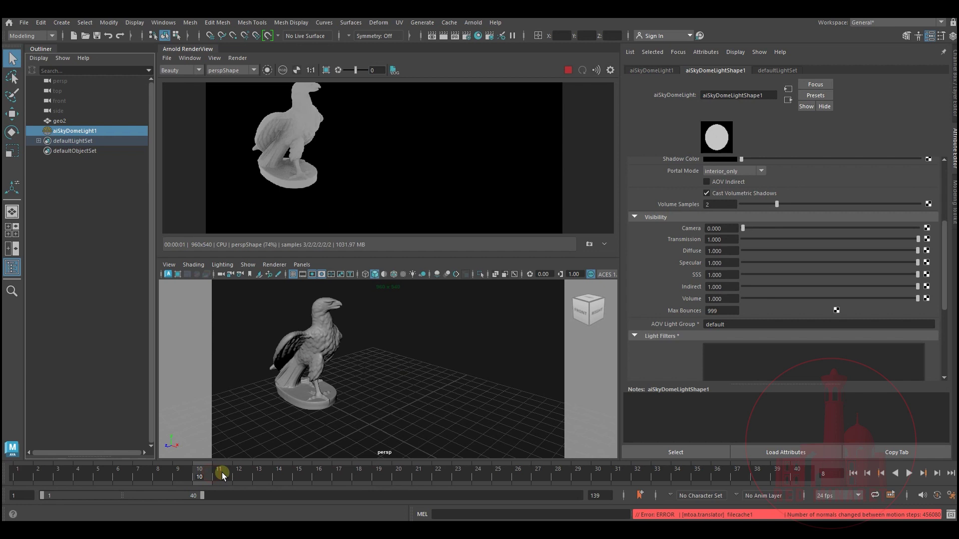
click(264, 473)
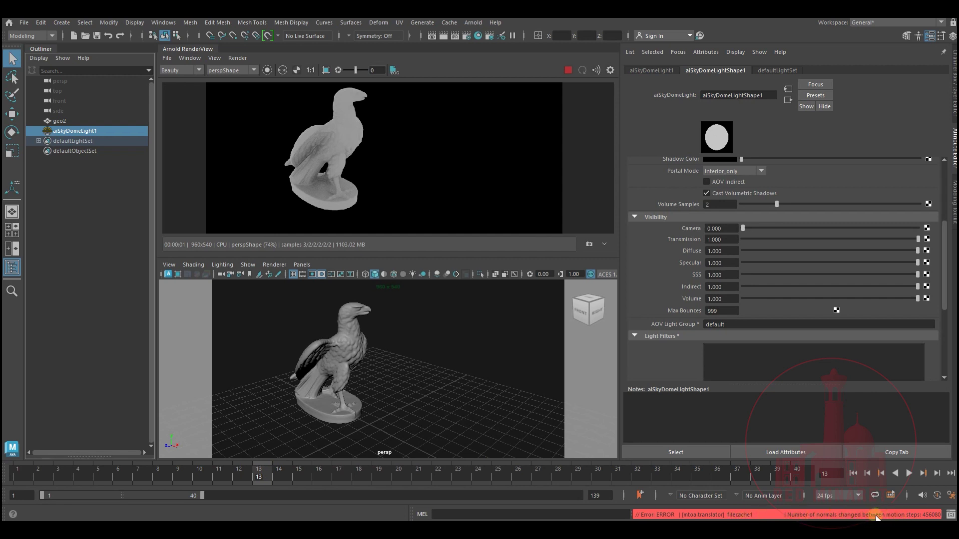
click(294, 478)
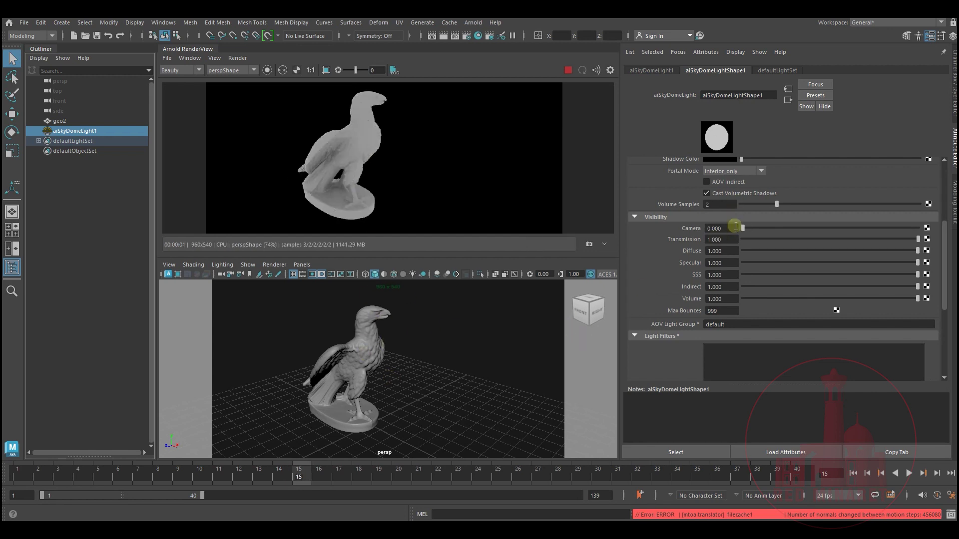
click(341, 480)
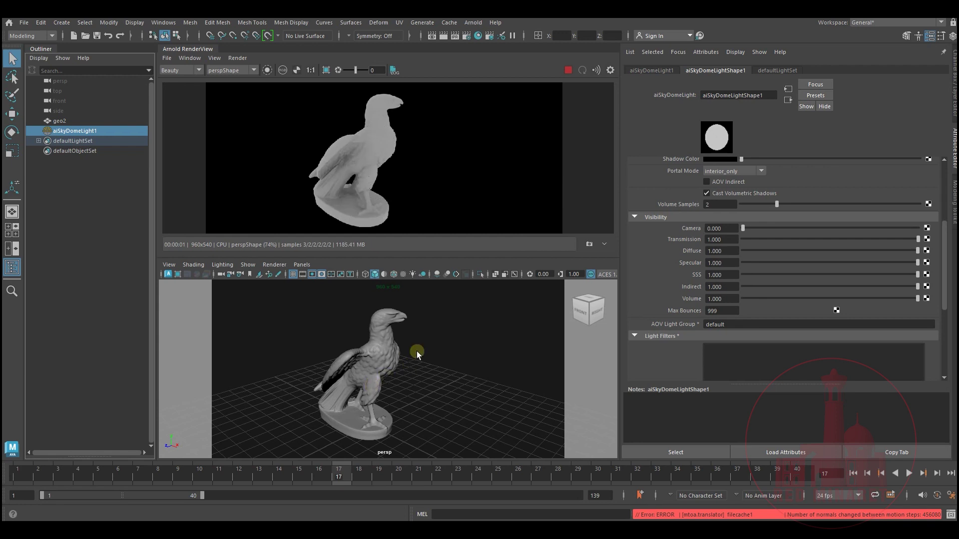
Select the eagle mesh and set its Arnold Motion Vector Source to v.
click(390, 370)
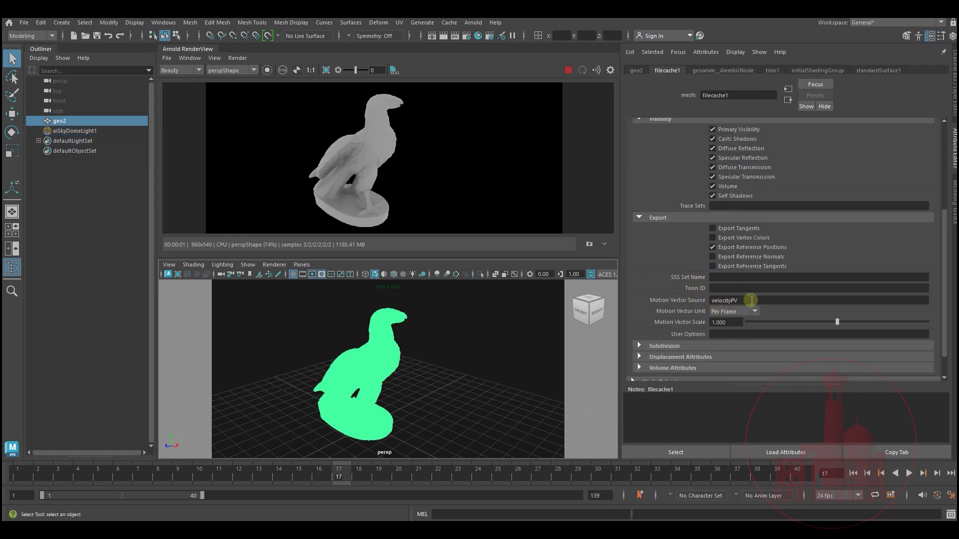
drag(751, 300, 660, 300)
text(v)
key(Return)
Check the eagle's motion blur in the live render at frames 18, 21 and 17.
click(364, 481)
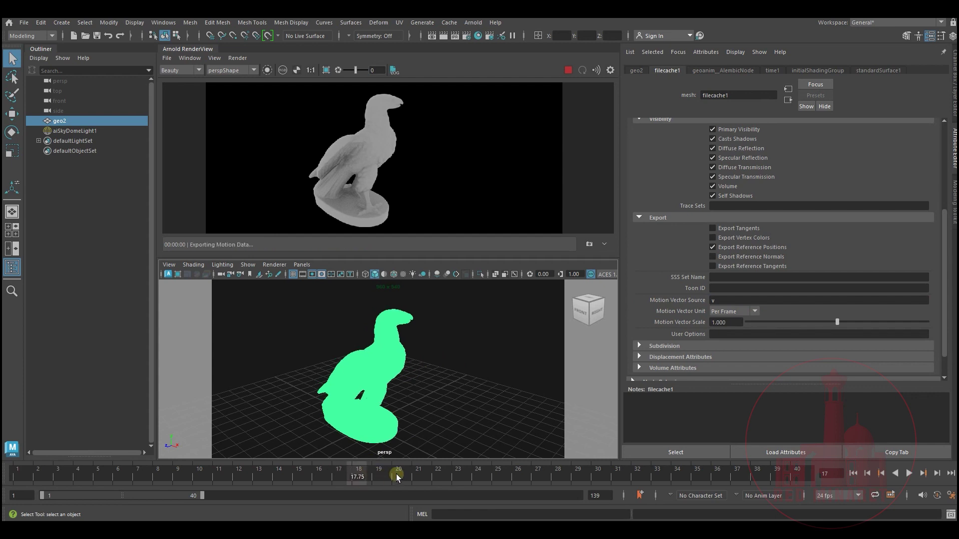
click(425, 473)
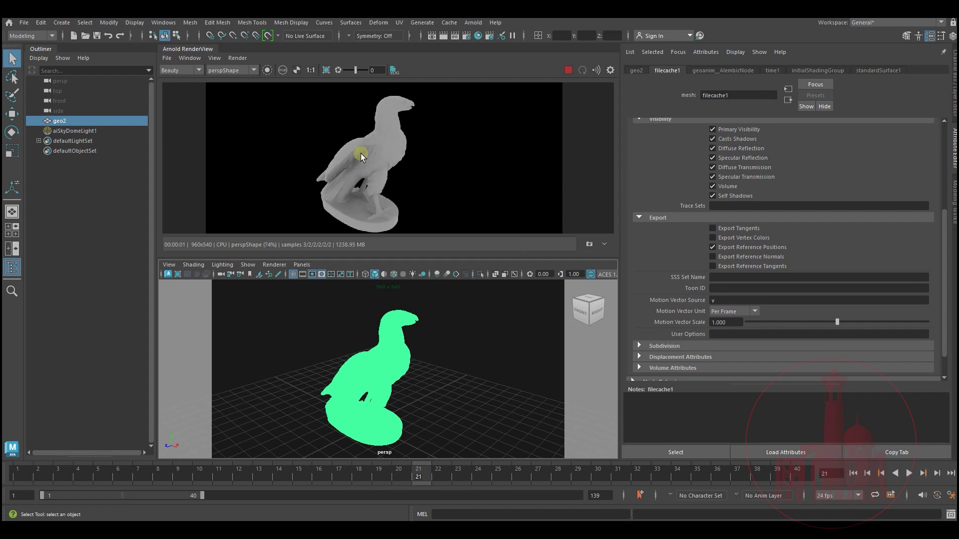
drag(280, 476, 339, 477)
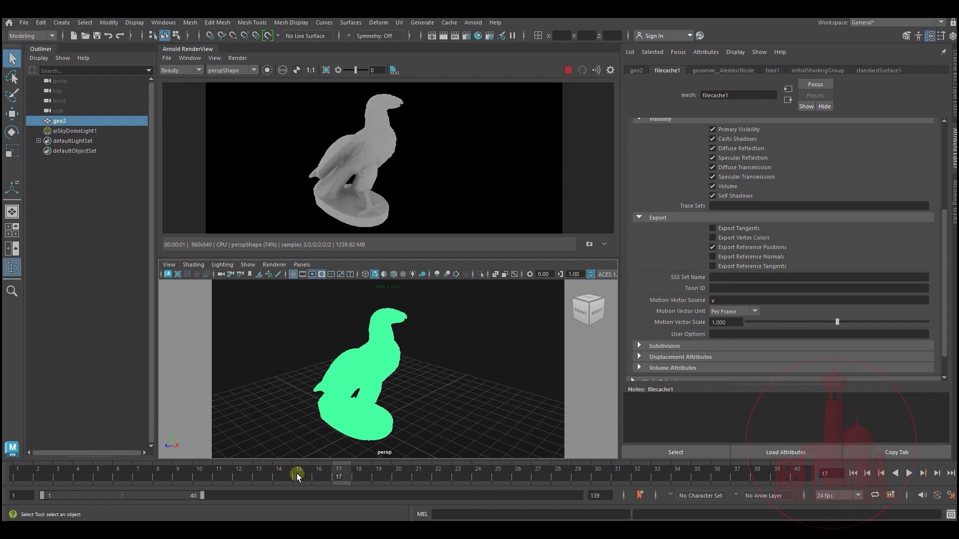
Open the Color Set Editor for the eagle mesh to check its color sets.
right_click(352, 395)
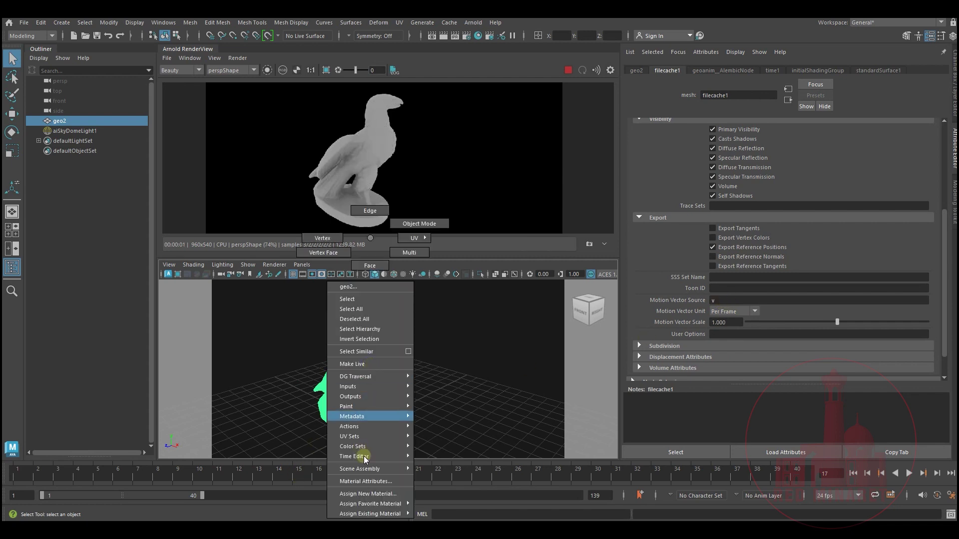
mouse_move(378, 449)
click(433, 446)
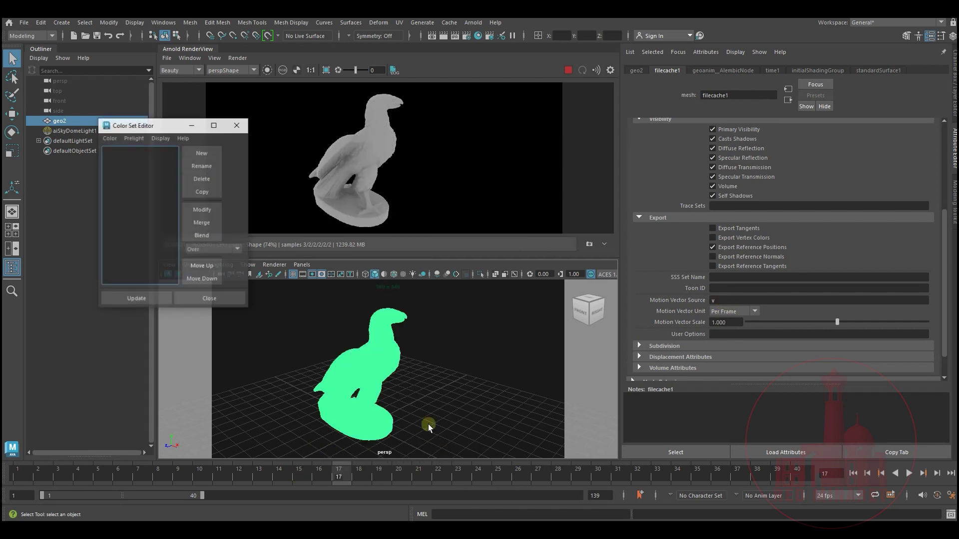
drag(170, 124, 121, 195)
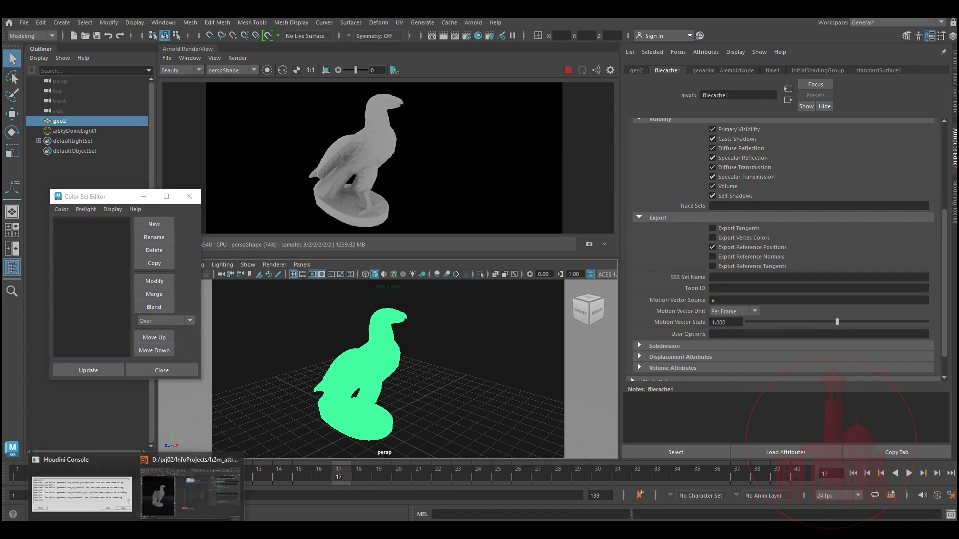
Switch to Houdini and examine the point attributes carried by the filecache1 node.
click(165, 494)
middle_drag(497, 204, 490, 250)
middle_drag(488, 286, 504, 245)
mouse_move(201, 274)
mouse_down()
mouse_move(199, 283)
mouse_move(201, 272)
mouse_up()
middle_drag(464, 212, 448, 241)
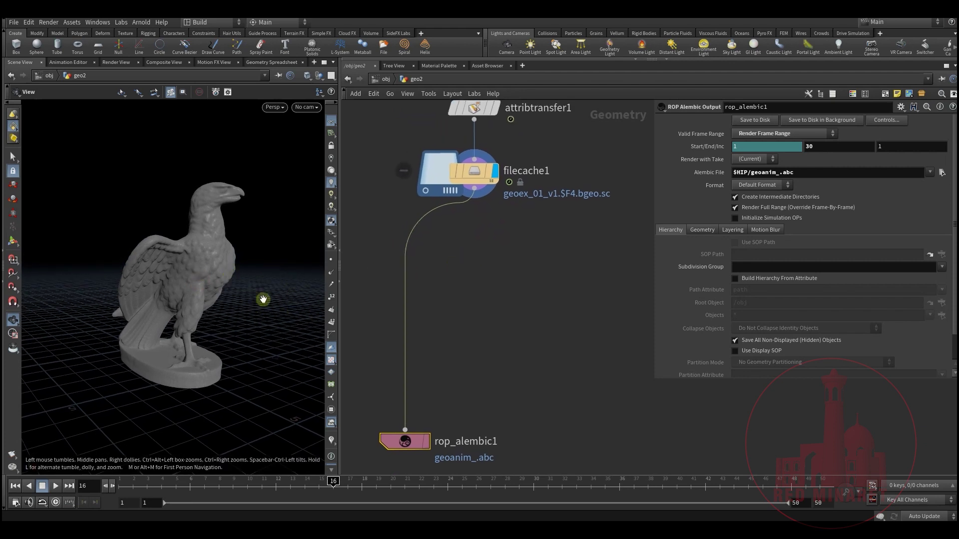
middle_click(479, 171)
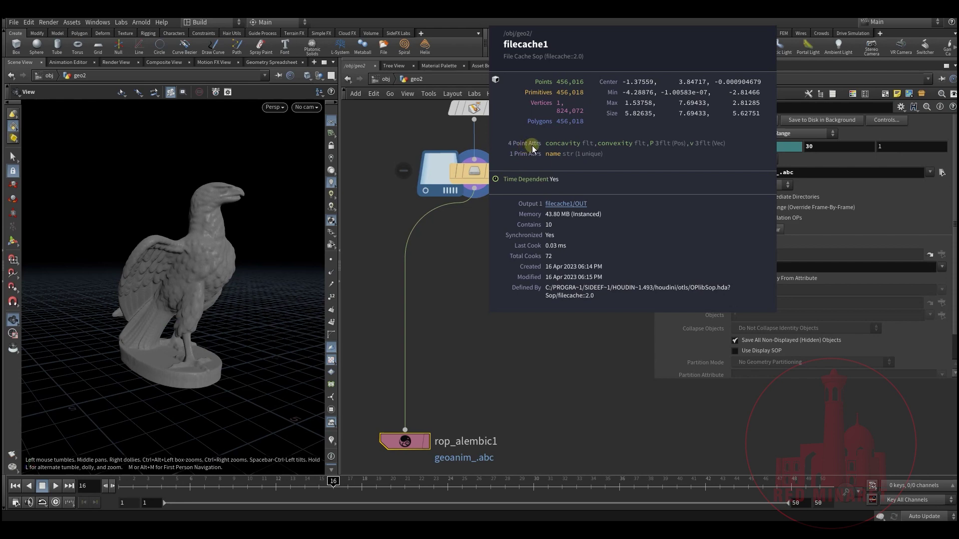
middle_drag(467, 280, 456, 254)
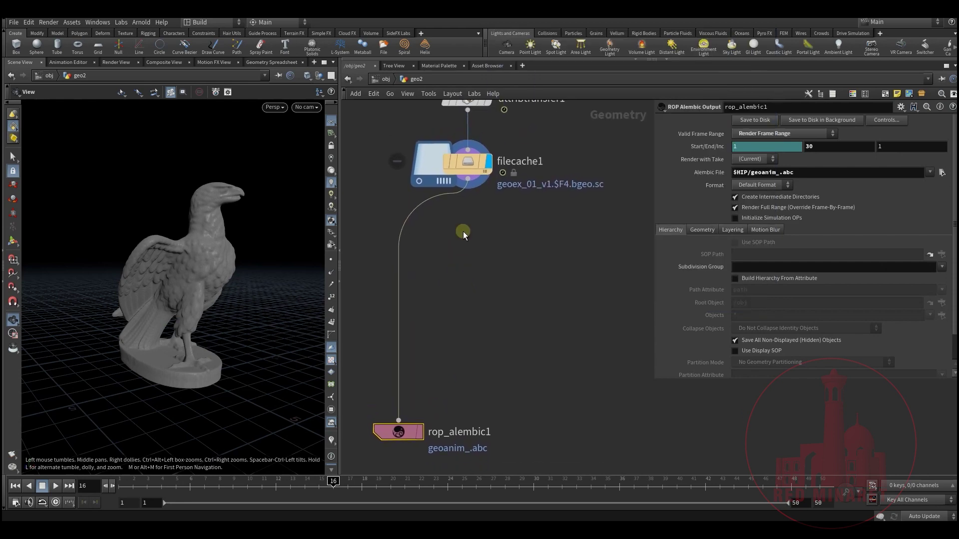
Insert an Attribute VOP node between filecache1 and rop_alembic1.
key(Tab)
text(vop)
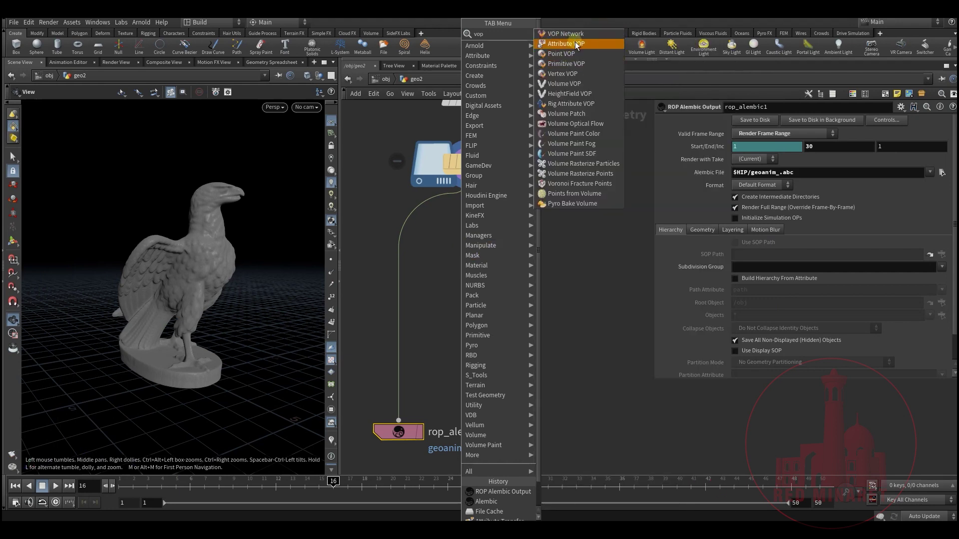
click(587, 44)
click(403, 239)
drag(403, 243, 445, 287)
click(475, 263)
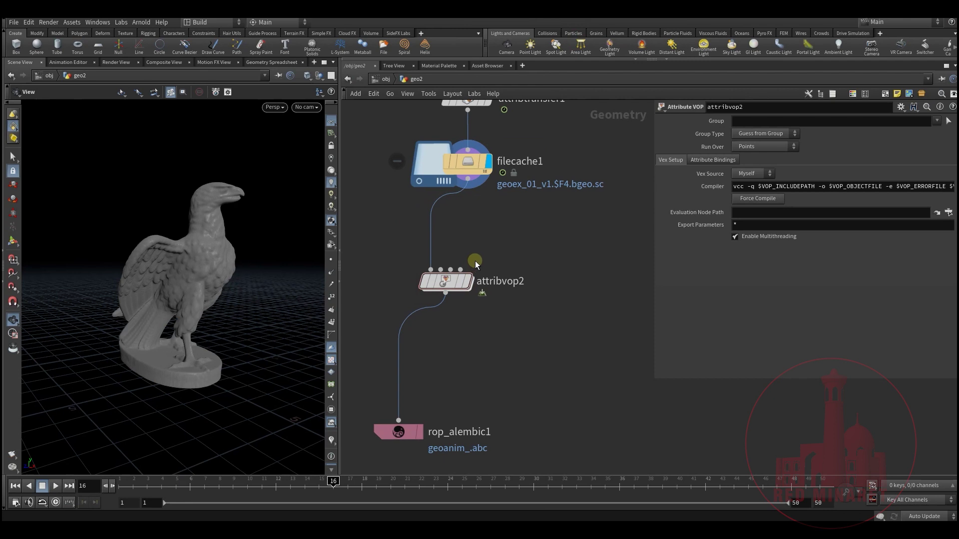
Enter the new Attribute VOP network and add a Bind Export node above geometryvopoutput1.
double_click(446, 283)
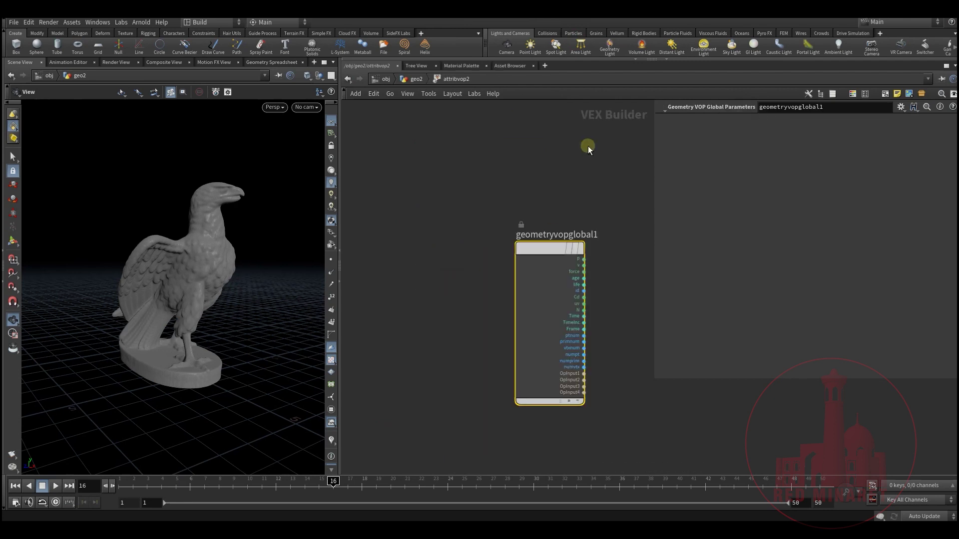
middle_drag(618, 177, 481, 280)
scroll(481, 279, down, 1)
middle_drag(595, 285, 529, 270)
drag(523, 264, 553, 321)
key(h)
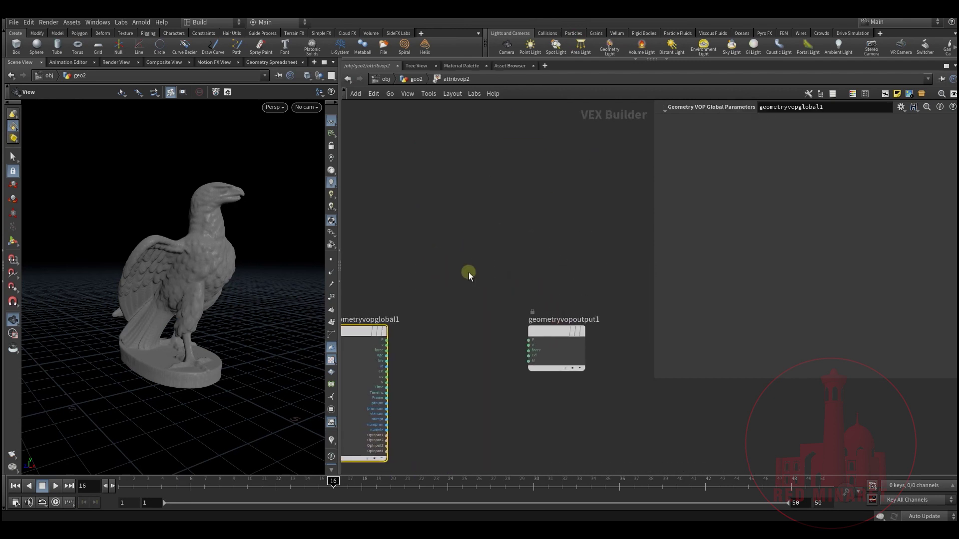
key(Tab)
text(bi)
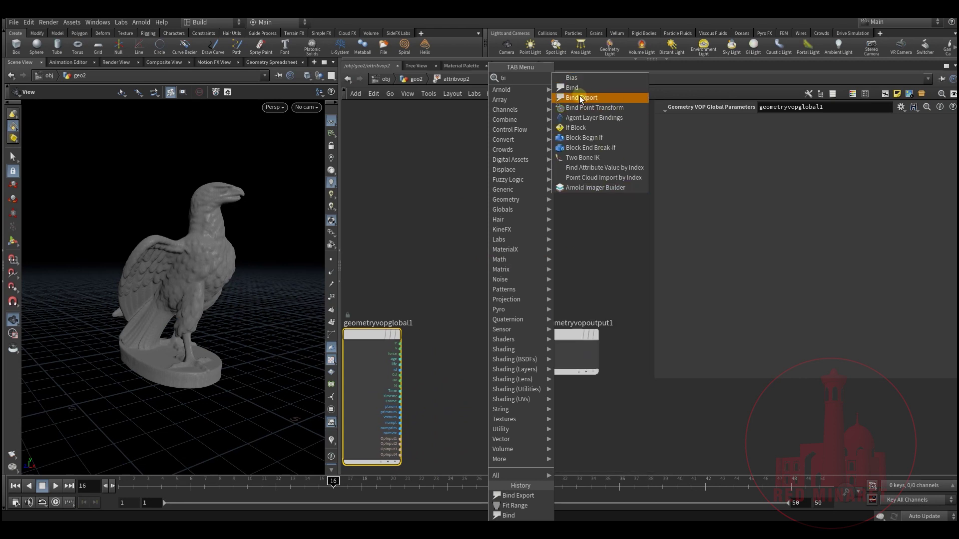
click(580, 97)
click(540, 274)
Add a Bind node above geometryvopglobal1 and duplicate the pair of bind nodes twice, stacking the copies above.
key(Tab)
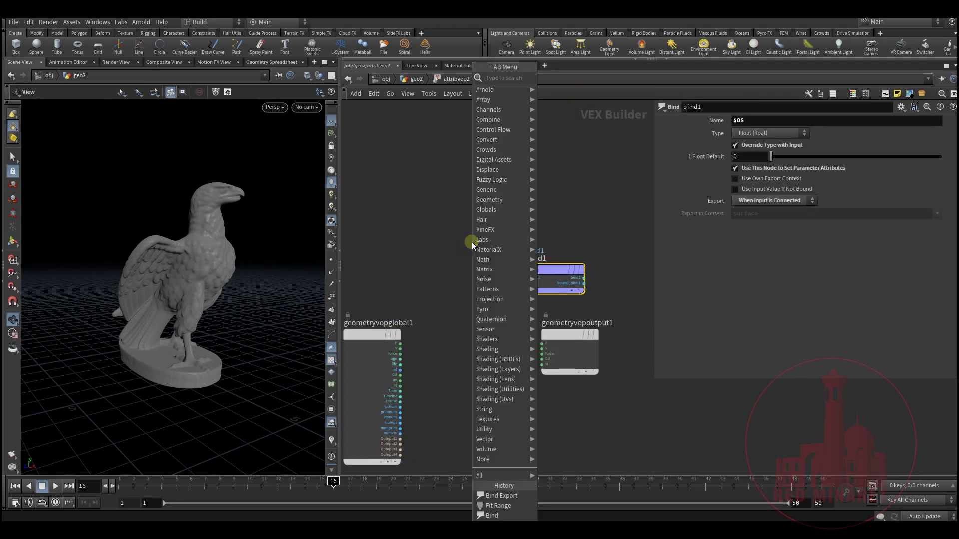
mouse_move(472, 242)
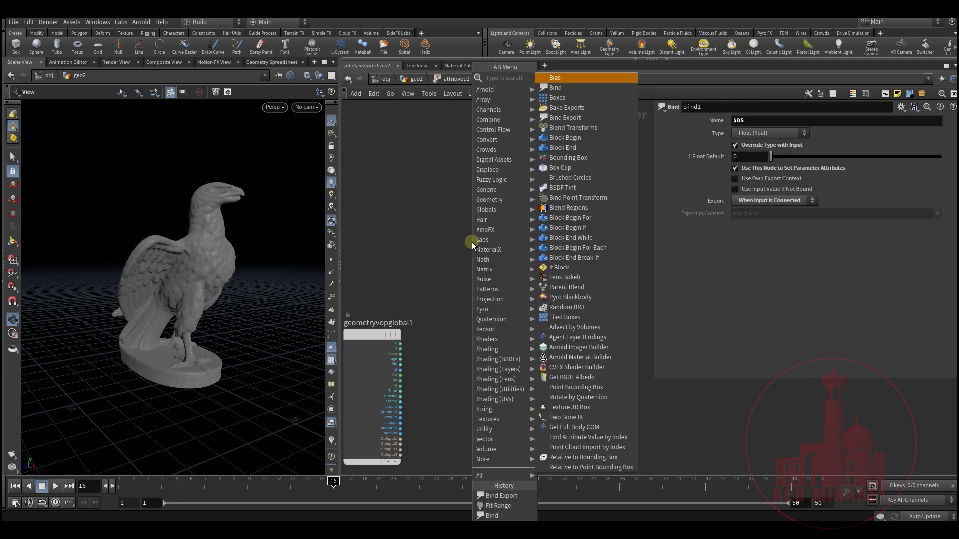
click(567, 92)
click(387, 254)
drag(396, 221, 563, 279)
alt+drag(558, 273, 555, 144)
middle_drag(464, 229, 482, 238)
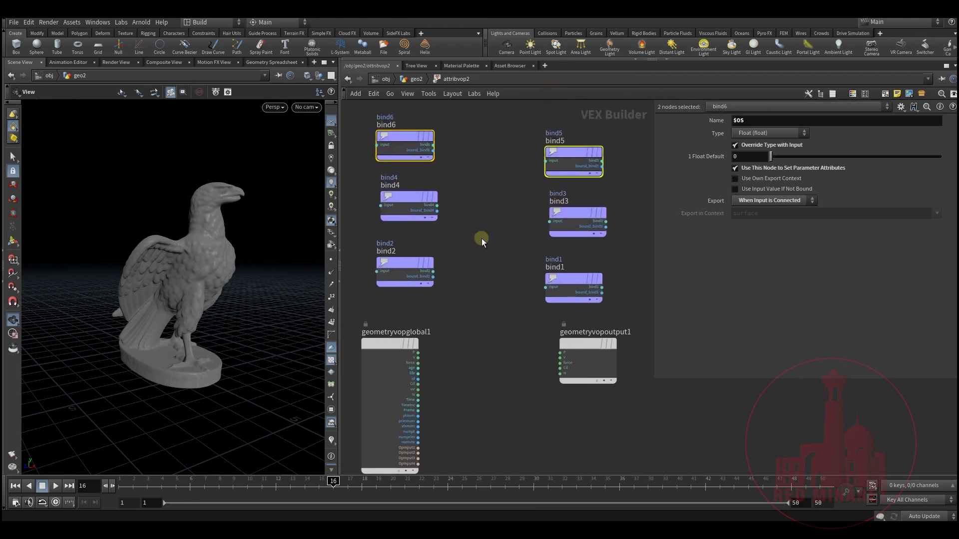
Delete the surplus bind6 node and move bind2 and bind4 further up from geometryvopglobal1.
click(421, 138)
click(406, 138)
key(Delete)
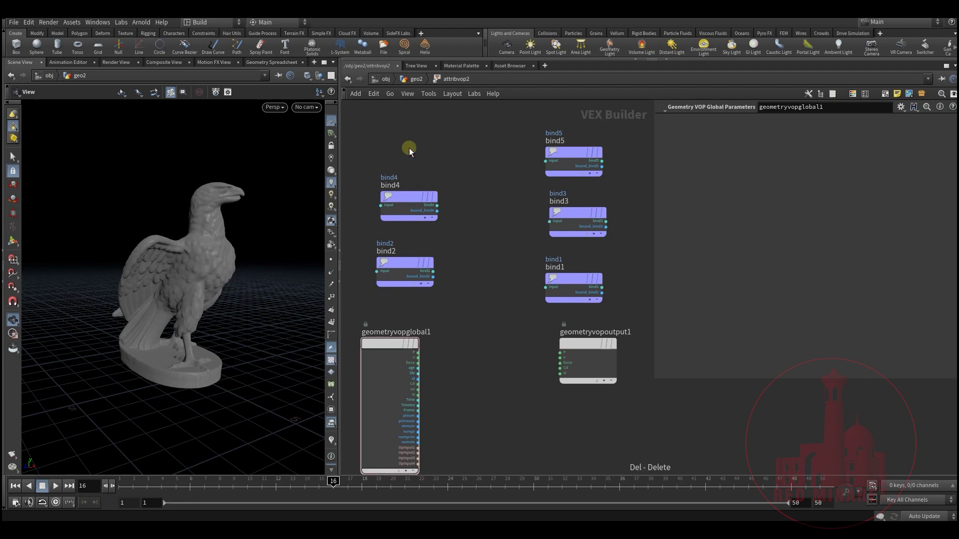
click(408, 205)
shift+click(410, 265)
click(409, 224)
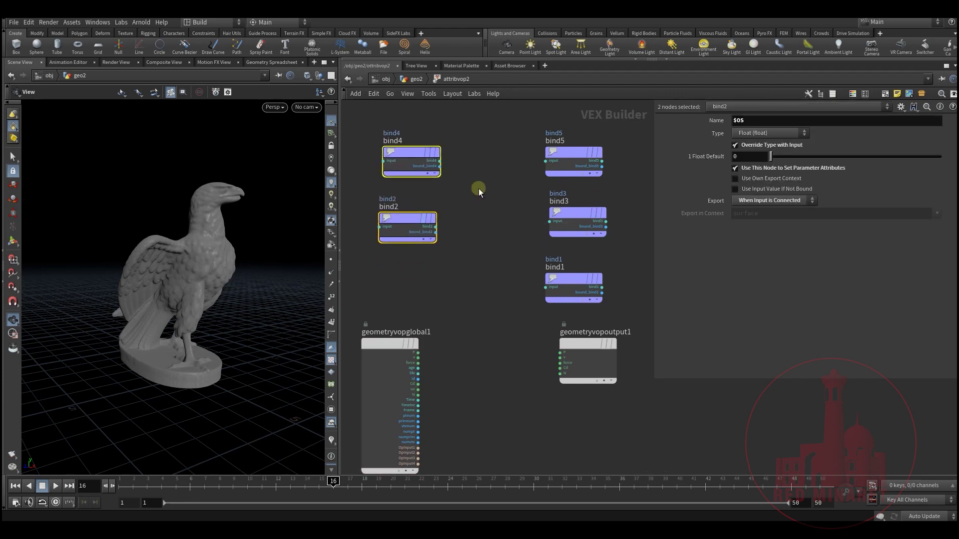
Connect the global v output to bind1, set its type to 3 Floats (vector) and name it velocity.
click(420, 351)
click(572, 288)
drag(565, 271, 570, 277)
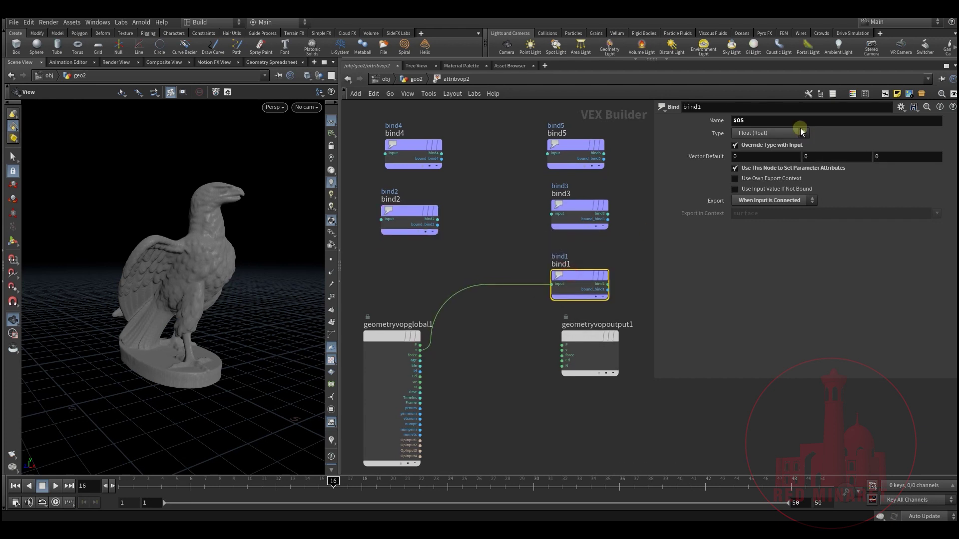
click(803, 132)
click(787, 204)
double_click(759, 120)
text(velocity)
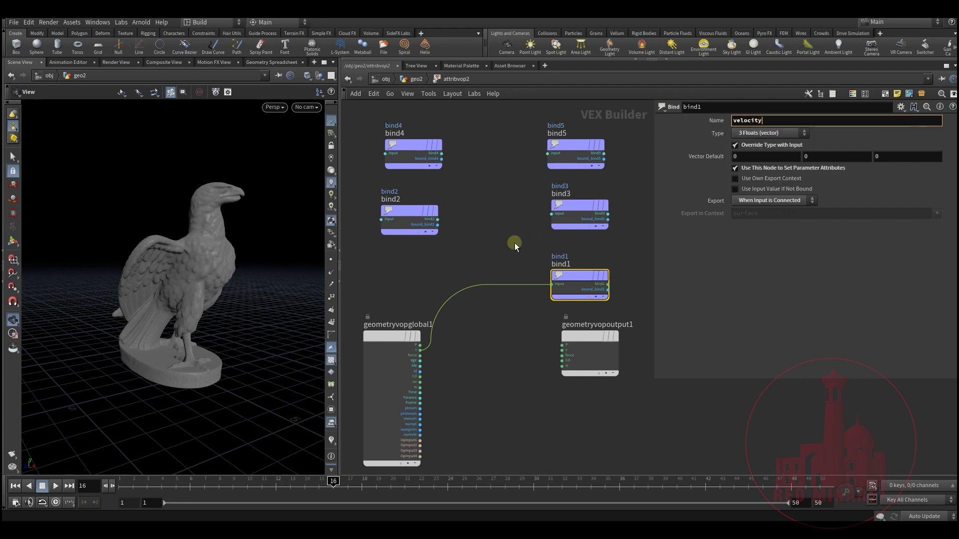
Set the bind2 node's parameter name to concavity.
middle_drag(495, 250, 496, 284)
click(402, 247)
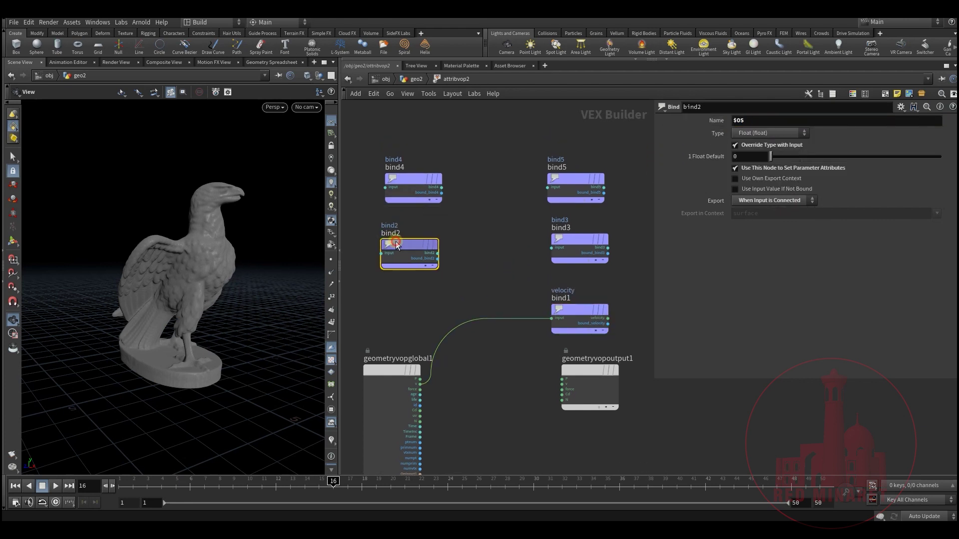
double_click(761, 121)
text(concavity)
key(Return)
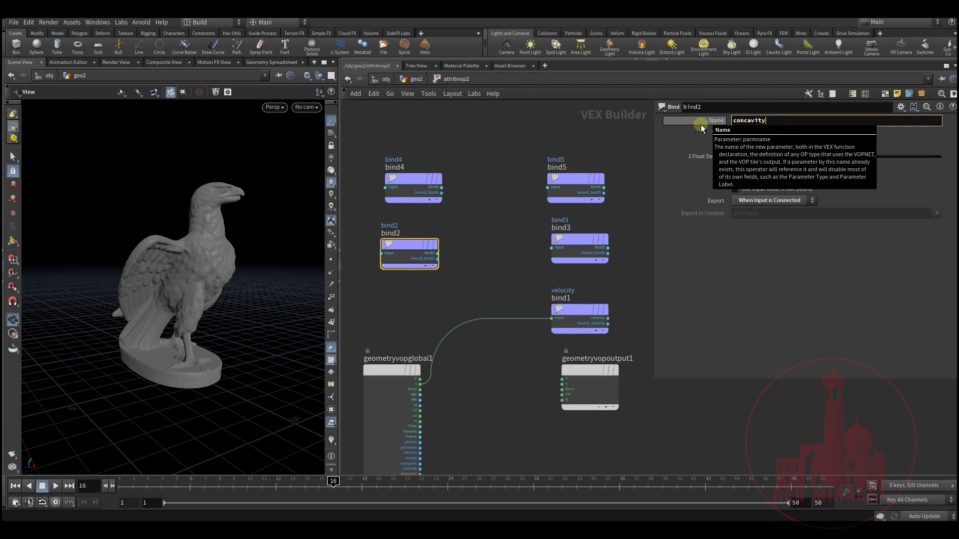
Set the bind4 node's parameter name to convexity.
click(403, 176)
double_click(744, 121)
text(co)
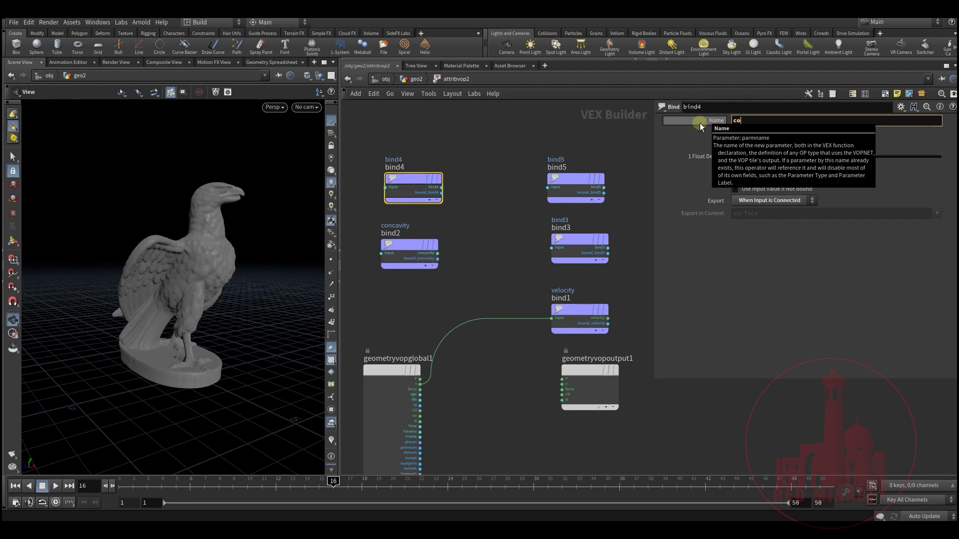
text(nvexity)
key(Return)
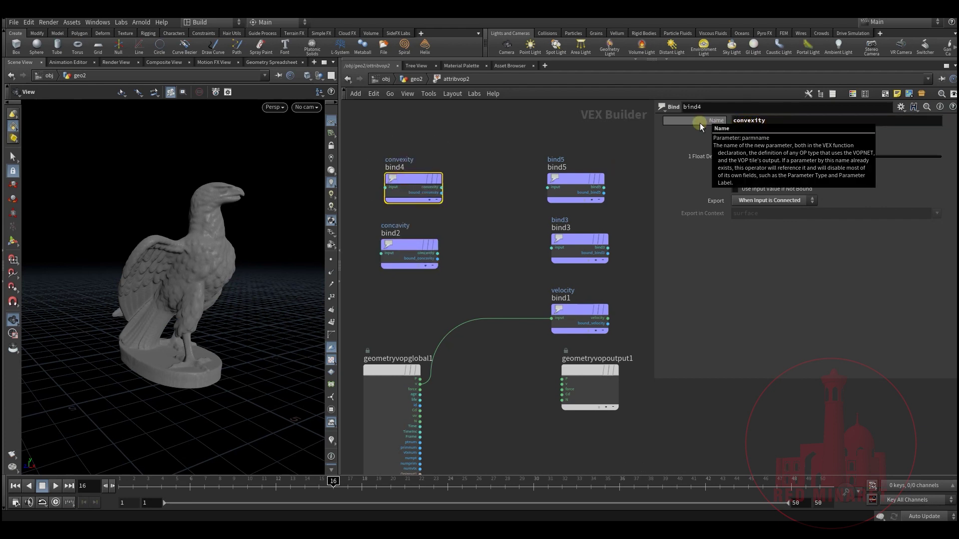
Spread the input and export bind nodes apart and place two Float to Vector nodes between them.
middle_drag(491, 176, 517, 192)
drag(517, 175, 422, 266)
drag(423, 200, 406, 194)
middle_drag(503, 238, 490, 251)
click(490, 251)
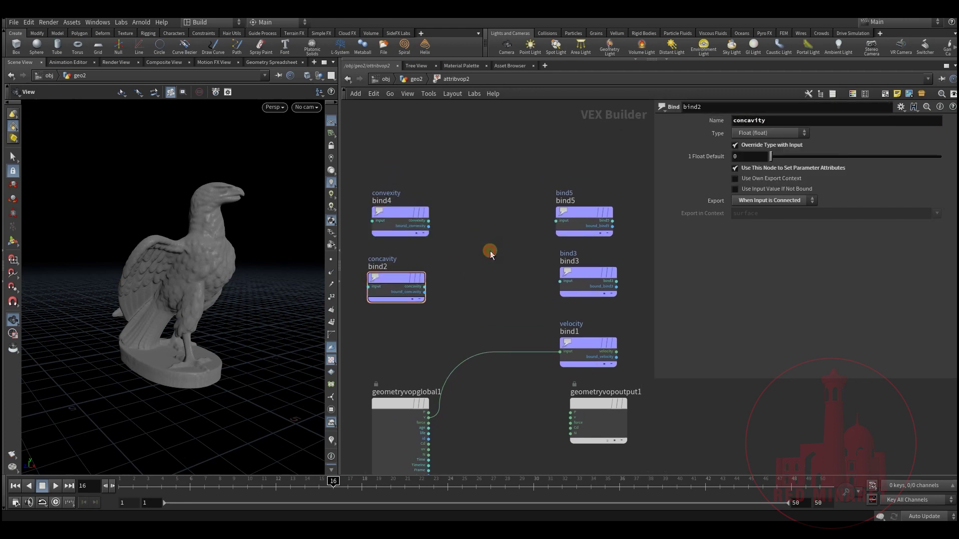
key(Tab)
text(flo)
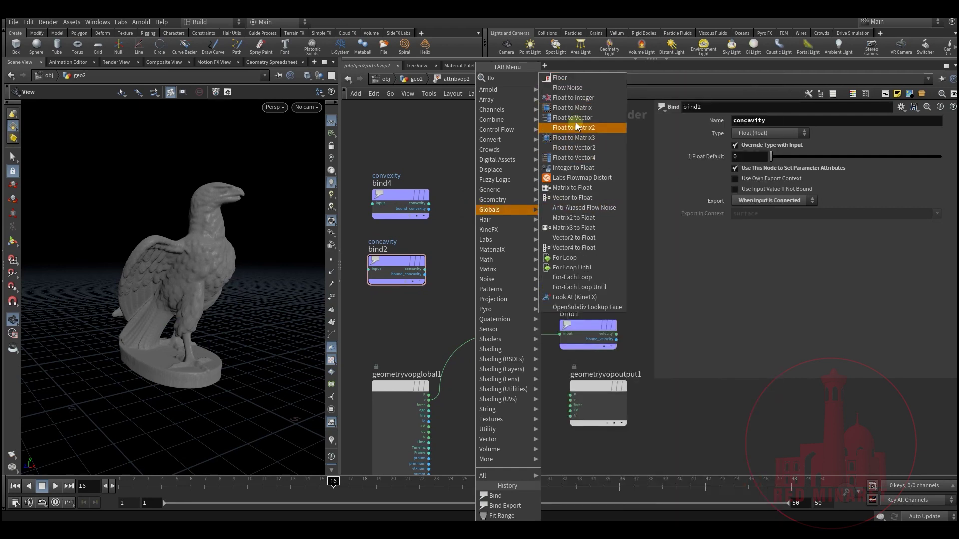
click(573, 118)
click(480, 204)
drag(479, 204, 481, 254)
Wire bind4's convexity output into all three inputs of floattovec1 and its vec output into bind5.
scroll(467, 200, up, 2)
drag(422, 205, 434, 212)
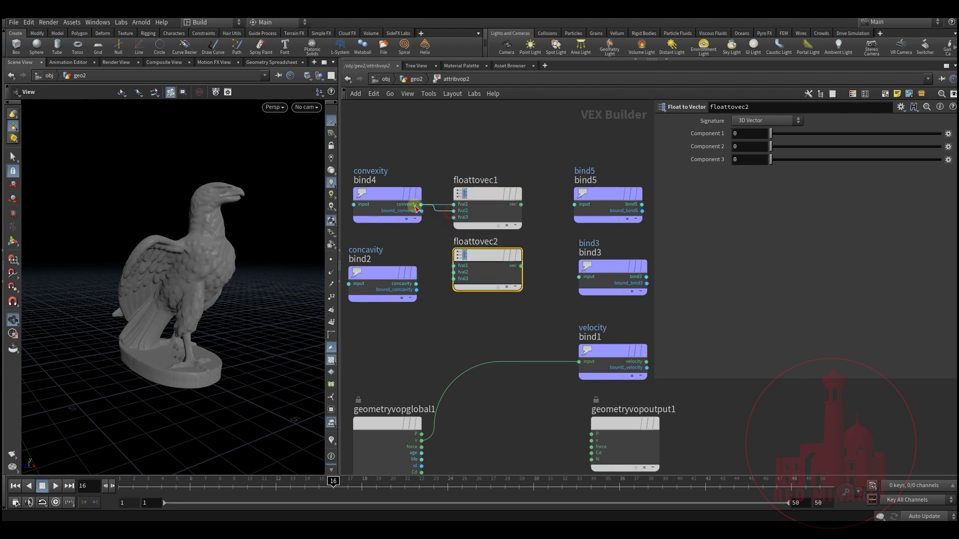
click(421, 206)
click(451, 218)
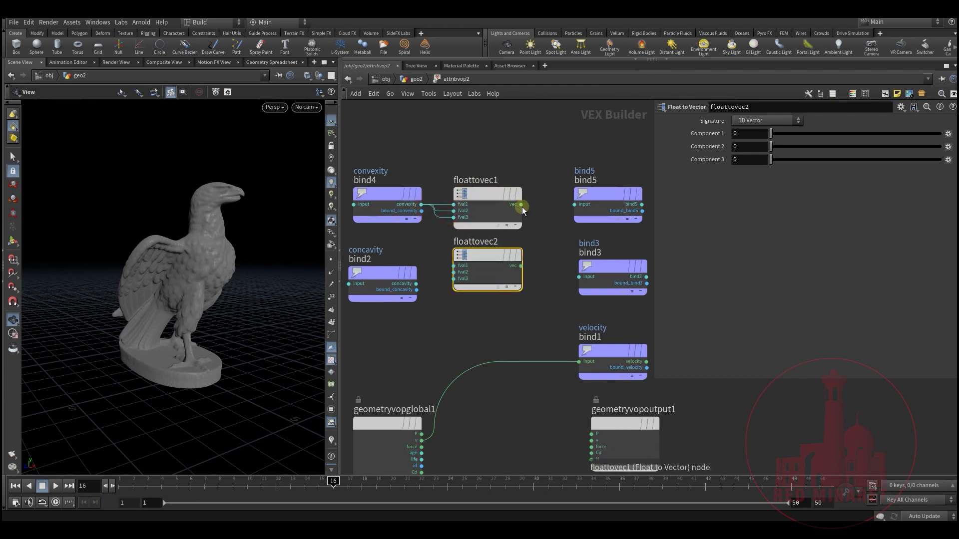
click(522, 207)
click(574, 205)
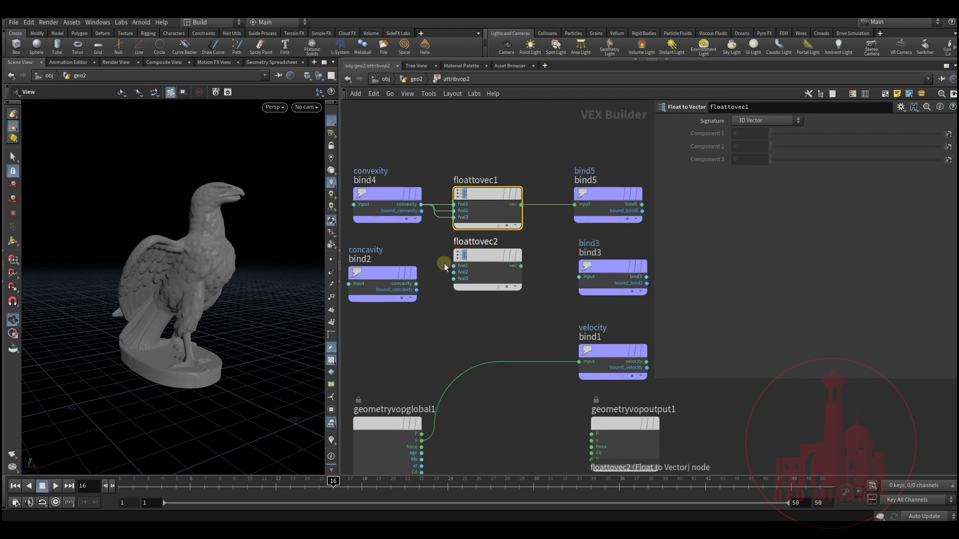
Wire bind2's concavity output into all three inputs of floattovec2 and its vec output into bind3.
click(416, 283)
click(454, 266)
click(416, 284)
click(453, 273)
click(416, 284)
click(454, 279)
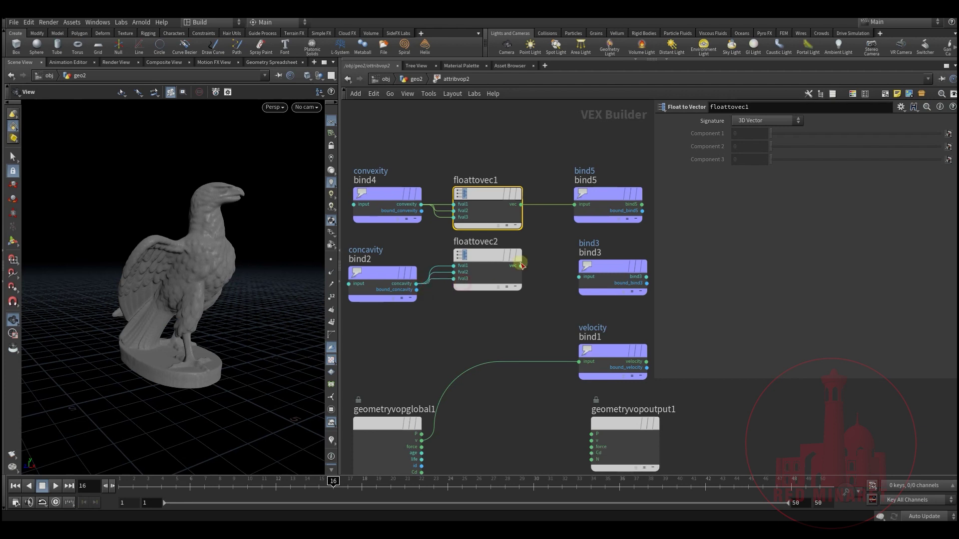
click(519, 268)
click(578, 276)
Set the type of both export binds, bind5 and bind3, to 3 Floats (vector).
drag(600, 156, 616, 270)
click(769, 133)
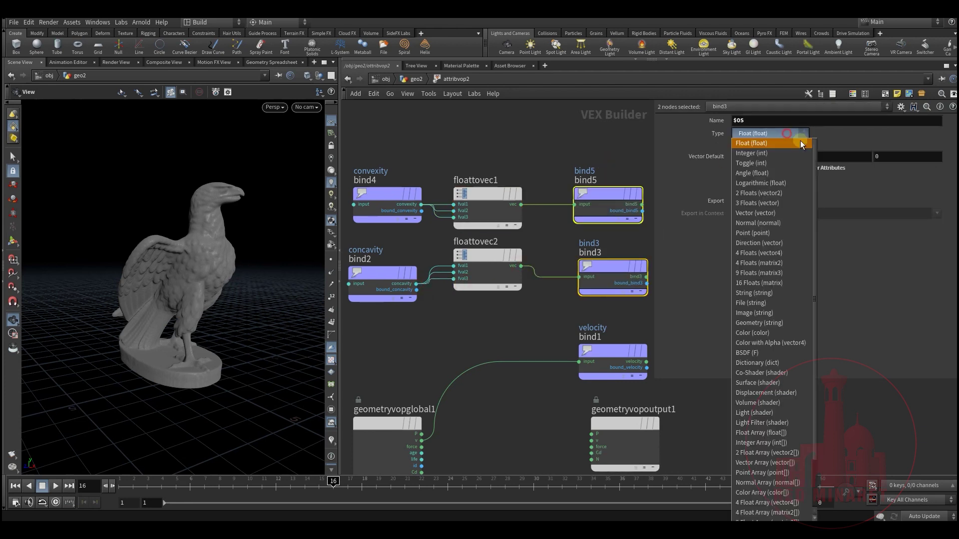
click(785, 208)
Set the bind5 export node's parameter name to convex.
scroll(493, 281, up, 1)
middle_drag(488, 316, 418, 325)
click(477, 292)
click(511, 223)
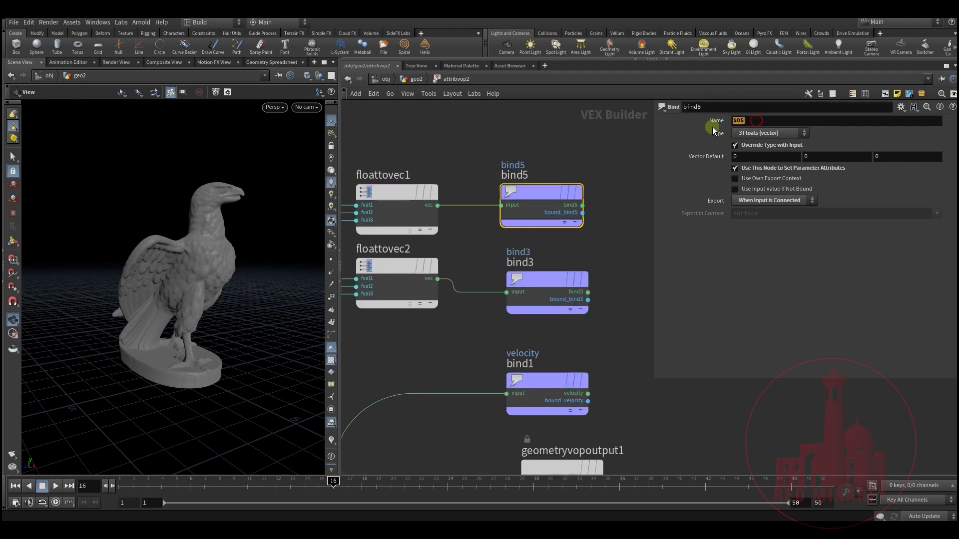
middle_drag(461, 156, 564, 191)
scroll(447, 190, down, 1)
middle_drag(447, 190, 413, 176)
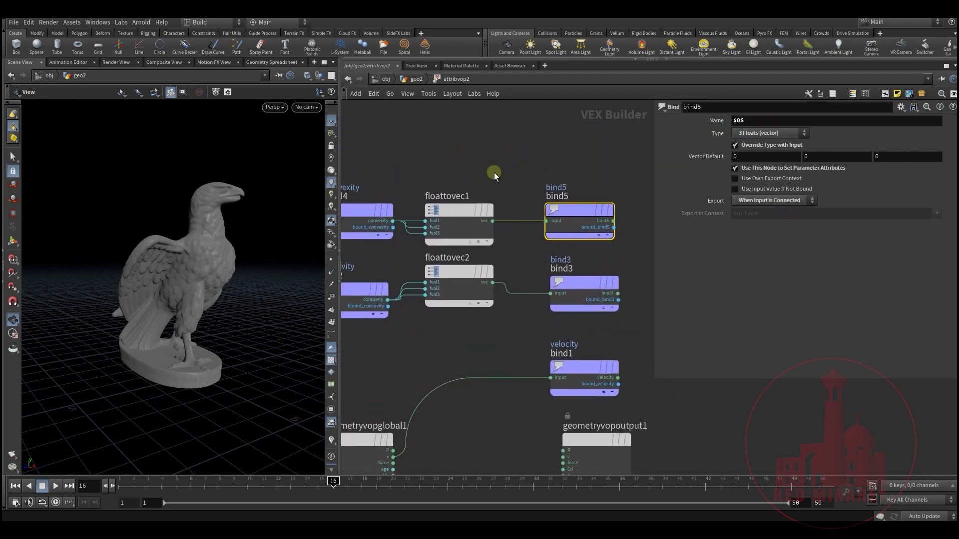
scroll(493, 173, up, 1)
double_click(752, 121)
text(con)
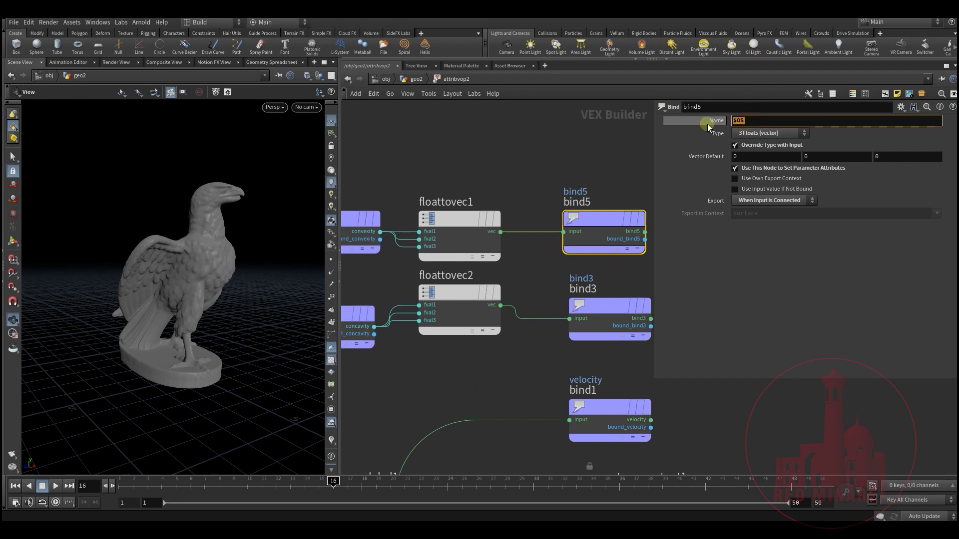
text(vex)
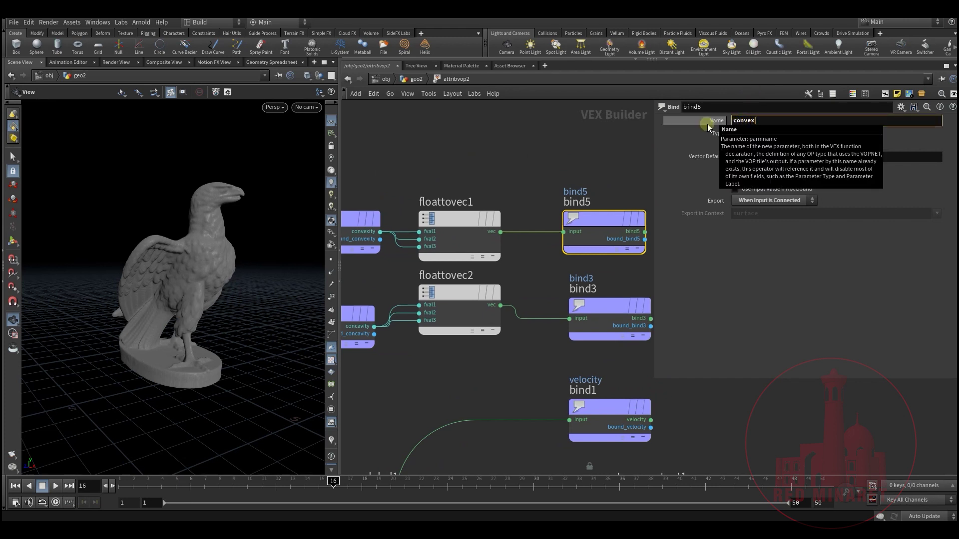
Set the bind3 export node's parameter name to concave and return to the geo2 network.
click(599, 304)
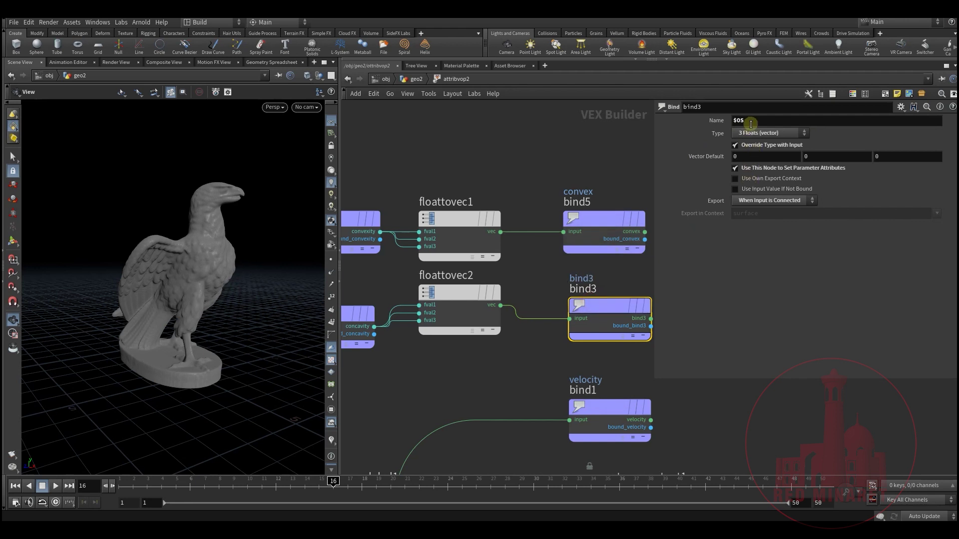
double_click(745, 120)
text(concave)
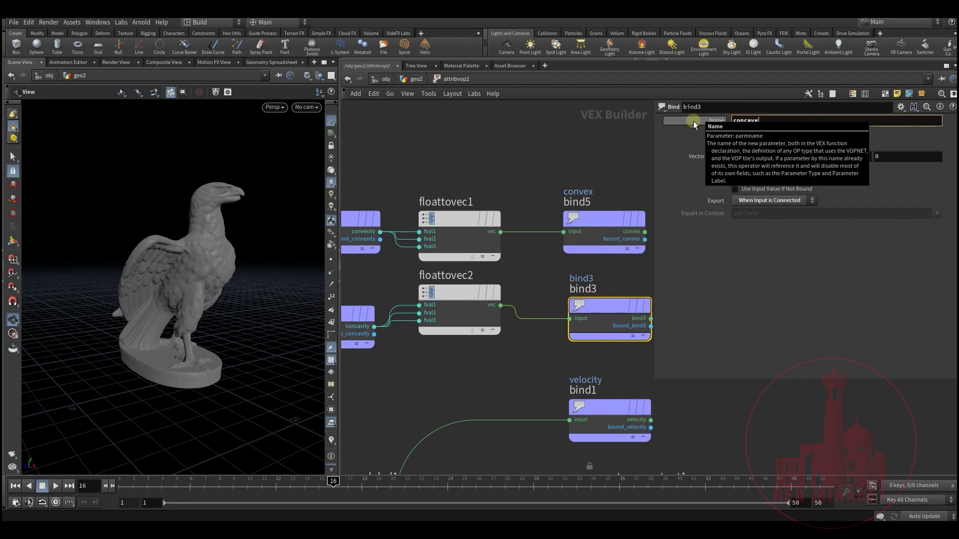
click(504, 165)
middle_drag(518, 135, 523, 91)
click(417, 79)
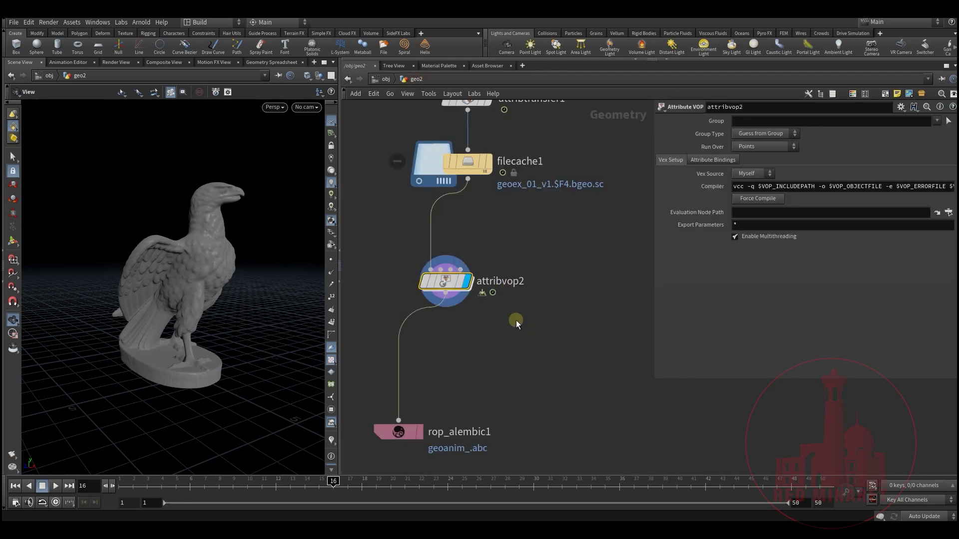
Inspect the point attributes listed in attribvop2's node info.
middle_click(433, 271)
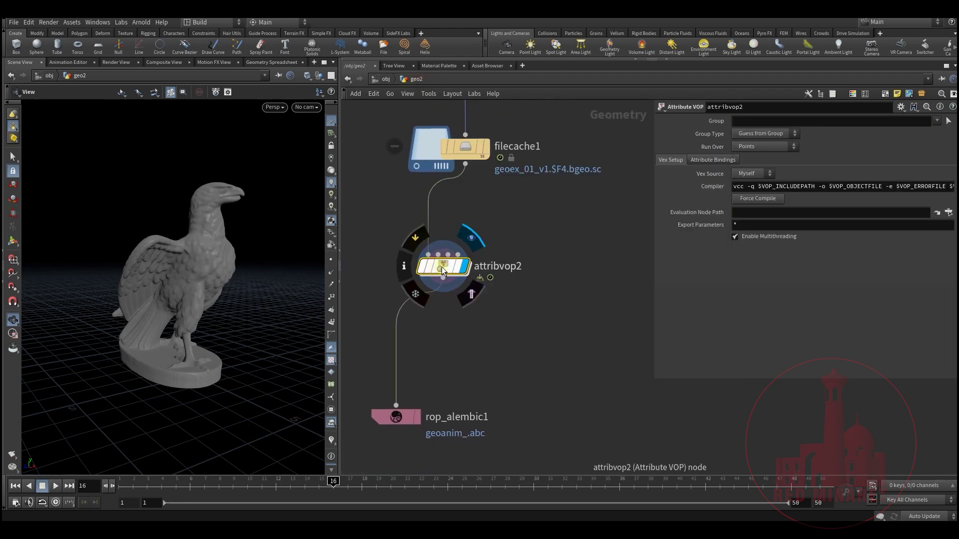
middle_click(443, 271)
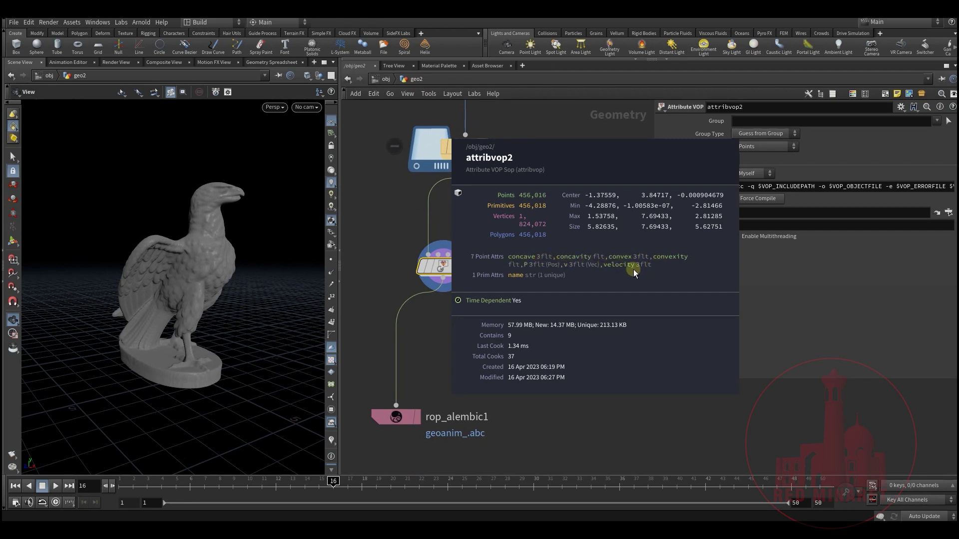
click(475, 321)
middle_drag(474, 318, 477, 249)
Insert an Attribute Wrangle between attribvop2 and rop_alembic1 and make it the displayed node.
key(l)
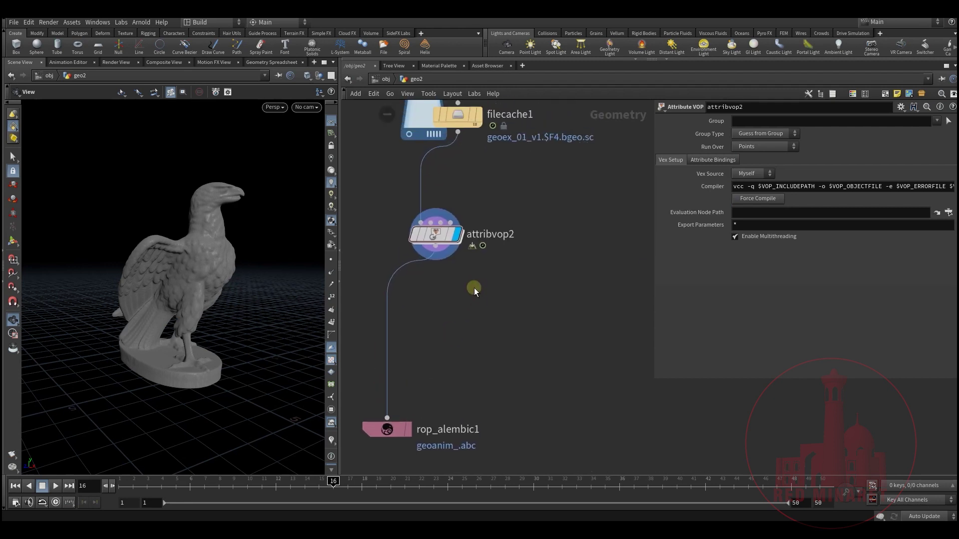
key(Tab)
text(wra)
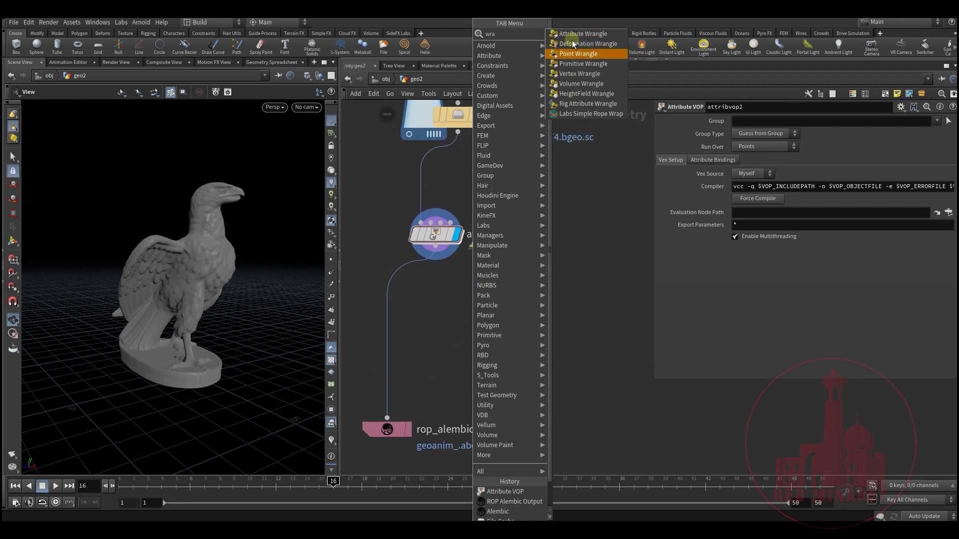
click(590, 35)
click(406, 279)
drag(421, 281, 458, 285)
click(458, 284)
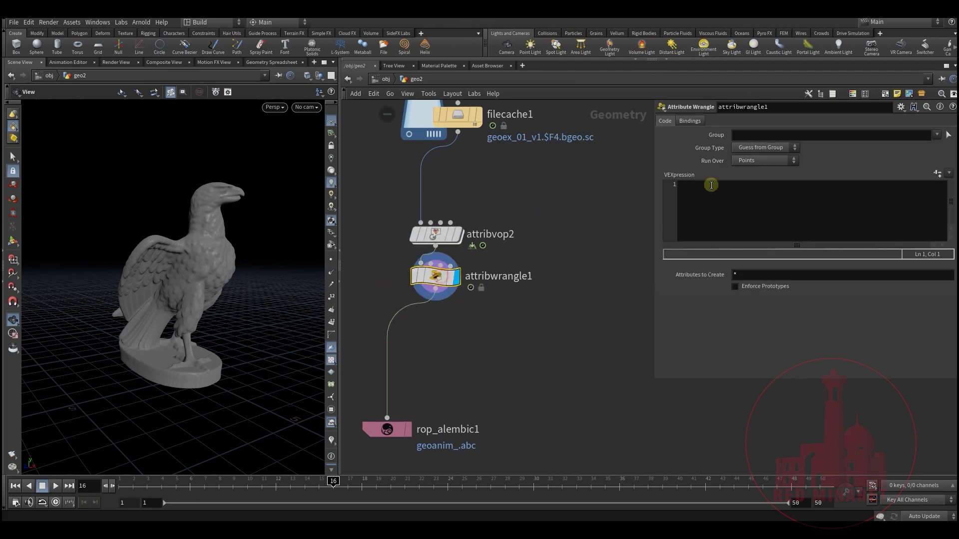
Set the wrangle to run over Detail (only once) and enter the VEX line setattribtypeinfo(0,"point","velocity","color");.
click(779, 161)
click(769, 173)
click(731, 188)
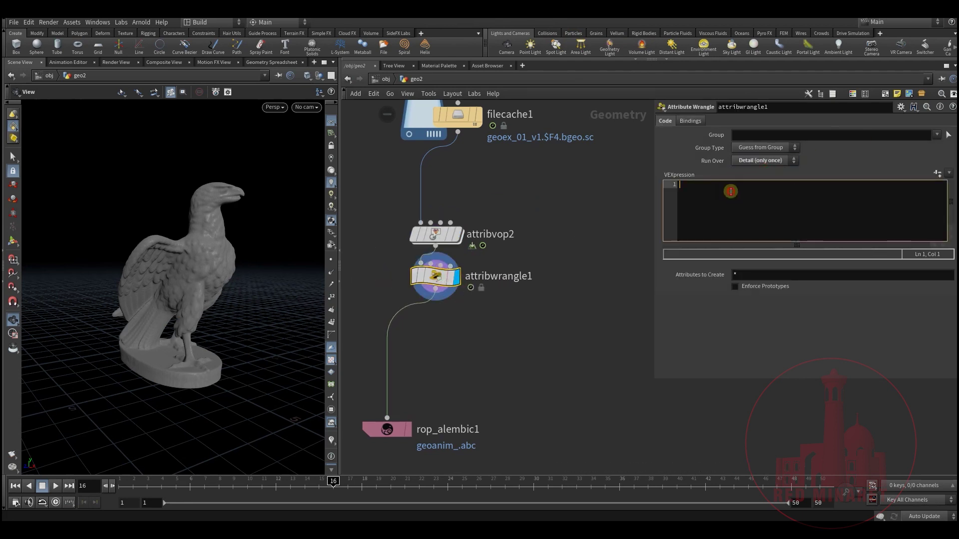
text(set)
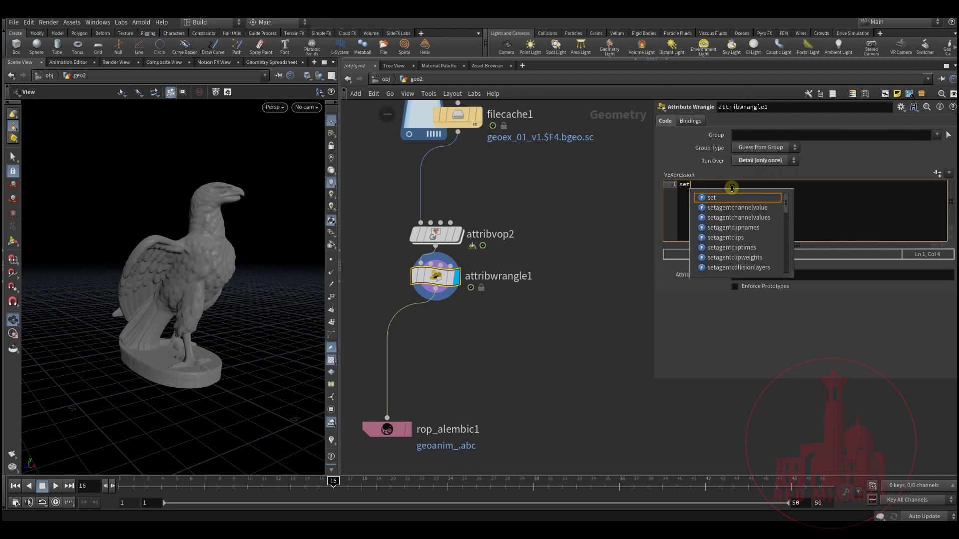
text(at)
key(Down)
key(Return)
text(()
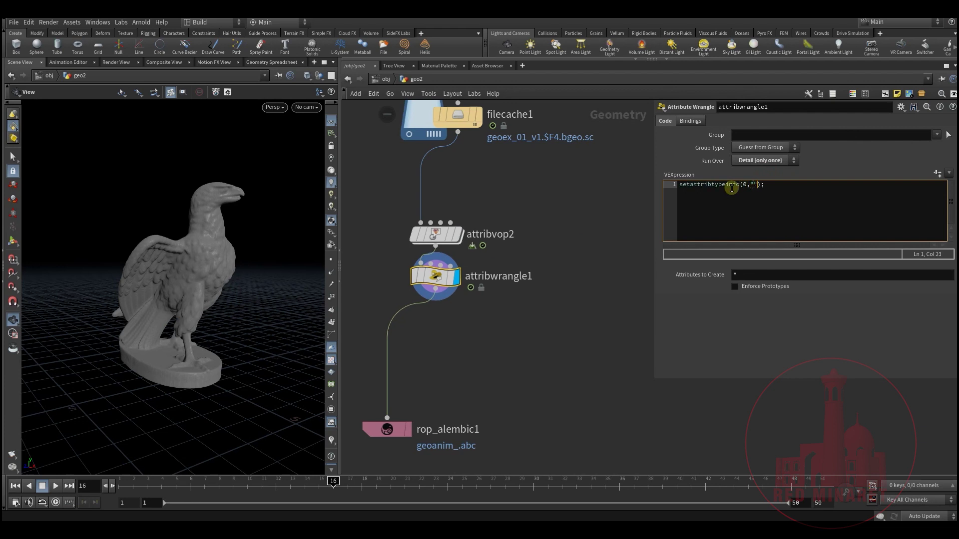
text(0,"point","velocity","color)
Copy the setattribtypeinfo line and paste it twice below as lines 2 and 3.
drag(873, 186, 677, 189)
key(ctrl+c)
click(858, 183)
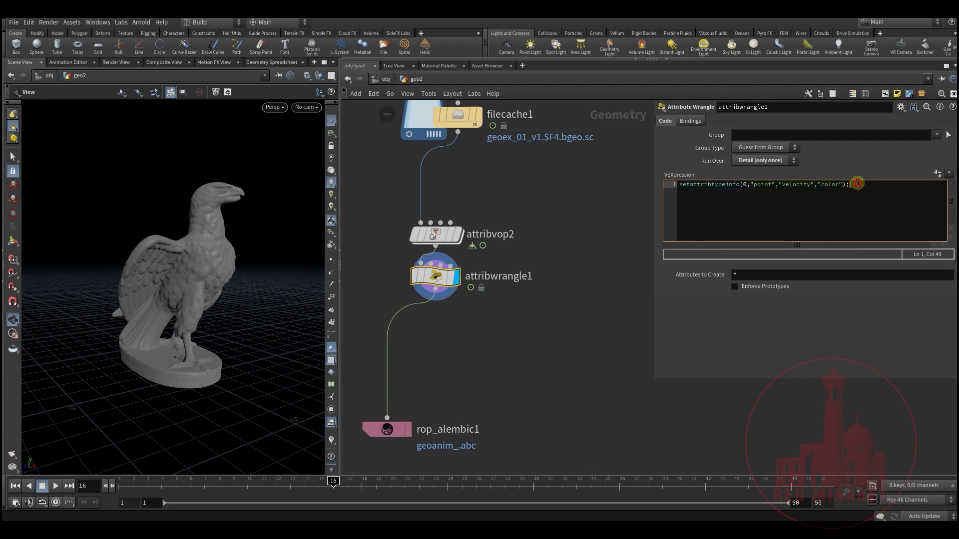
key(Return)
key(ctrl+v)
key(Return)
key(ctrl+v)
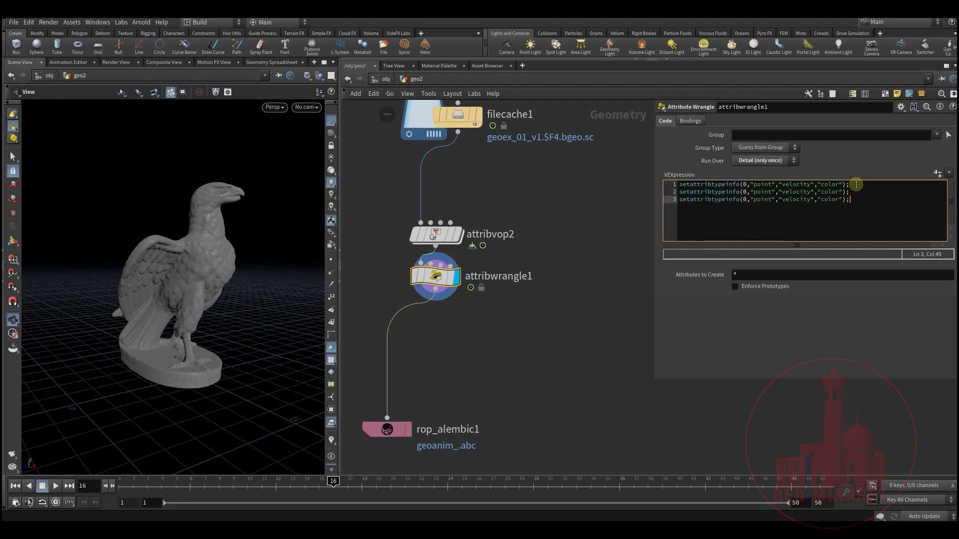
Replace the attribute name with concave in line 2 and convex in line 3 of the wrangle code.
double_click(798, 193)
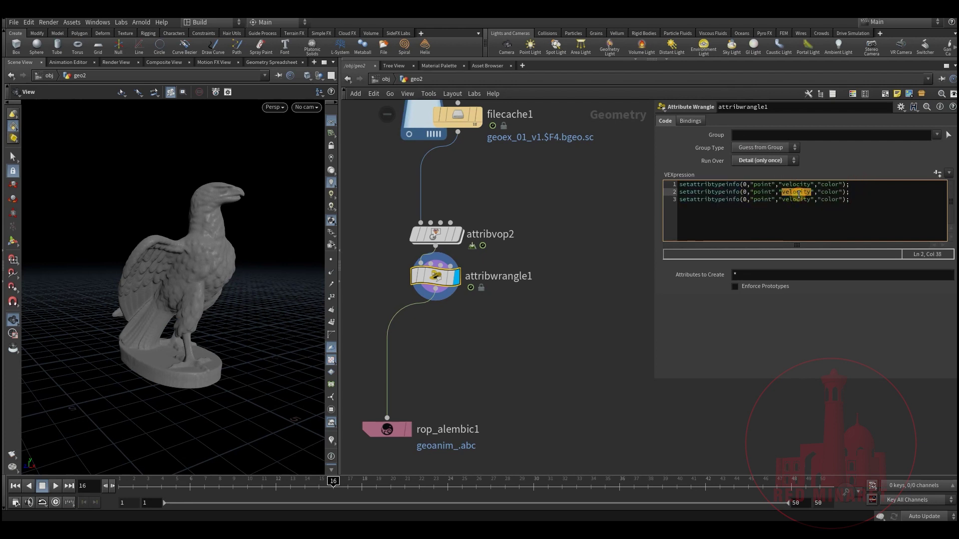
text(co)
double_click(795, 201)
text(co)
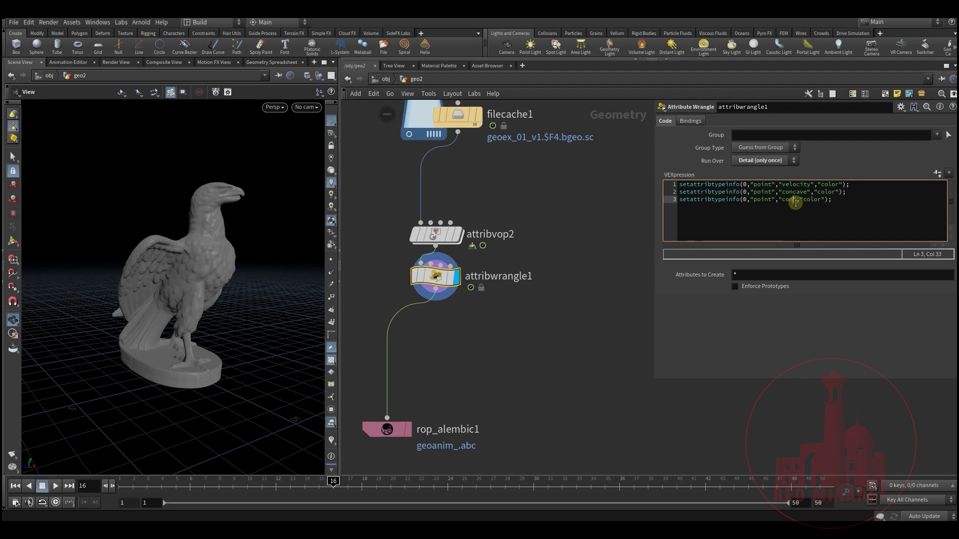
click(511, 316)
Inspect the attribute types of concave, convex and velocity in attribwrangle1's node info.
middle_drag(510, 317, 521, 317)
middle_click(445, 279)
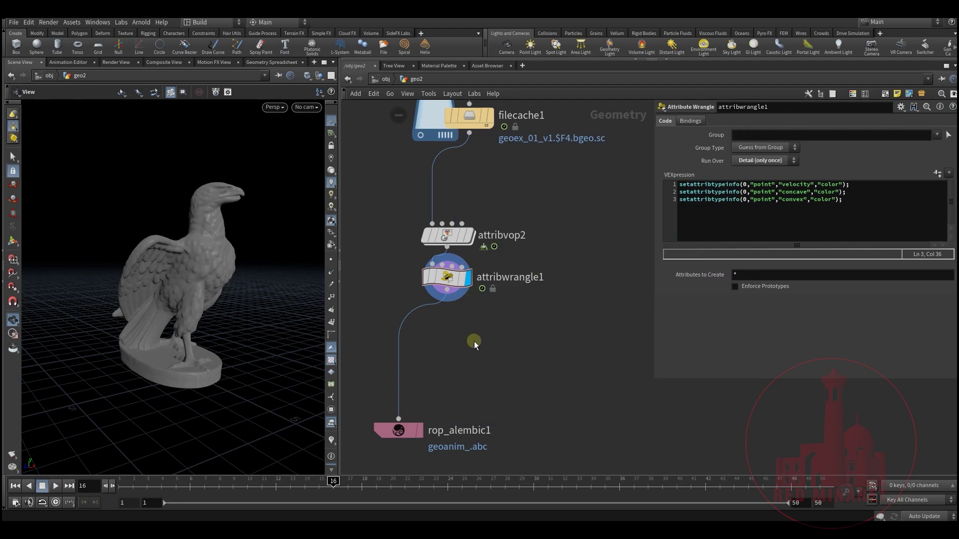
middle_drag(469, 329, 467, 311)
middle_click(448, 263)
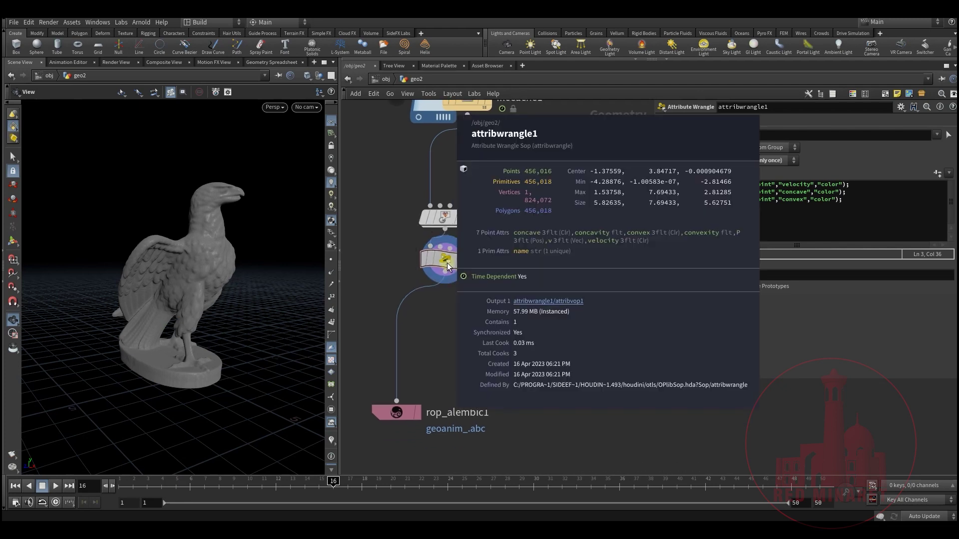
middle_drag(445, 295, 463, 273)
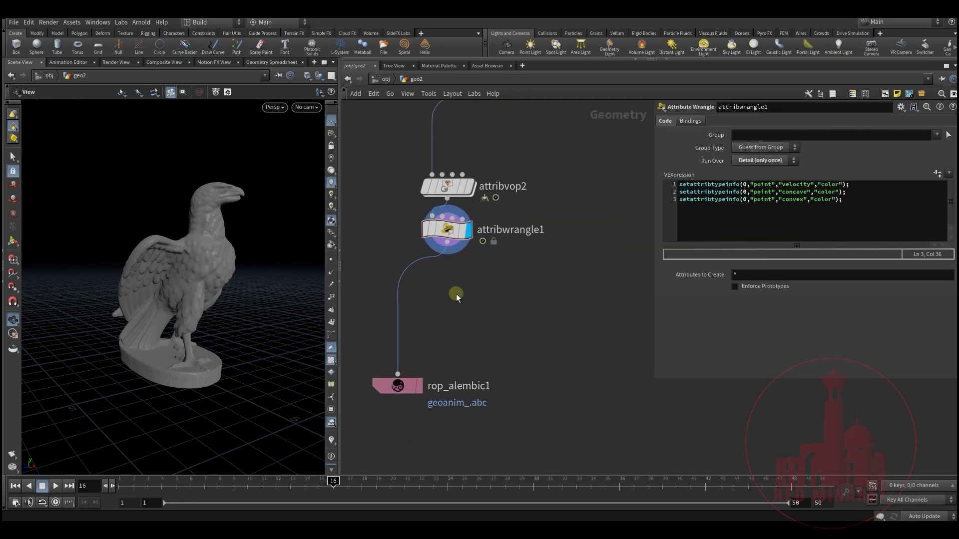
middle_click(448, 235)
Insert an Attribute Promote node between attribwrangle1 and rop_alembic1 and make it the displayed node.
key(Tab)
text(at)
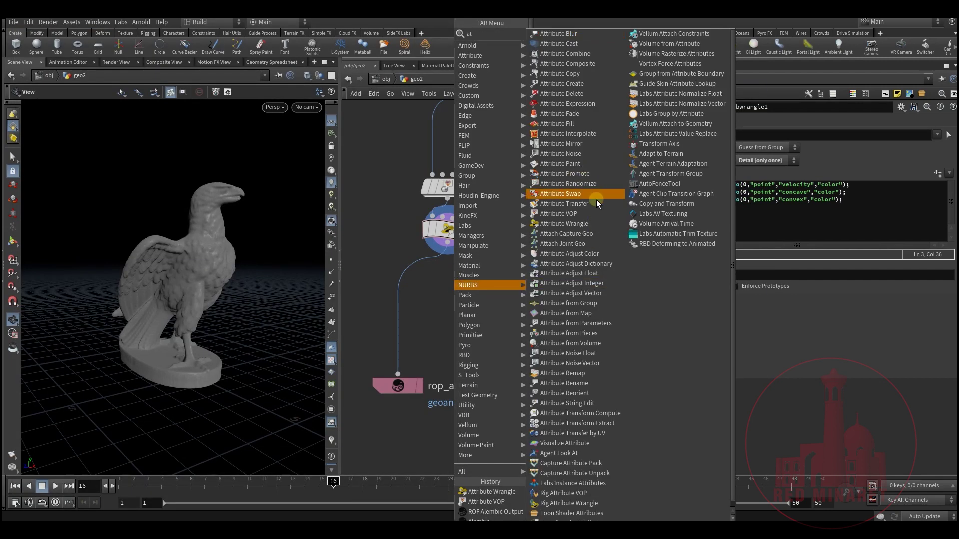
click(580, 173)
click(449, 276)
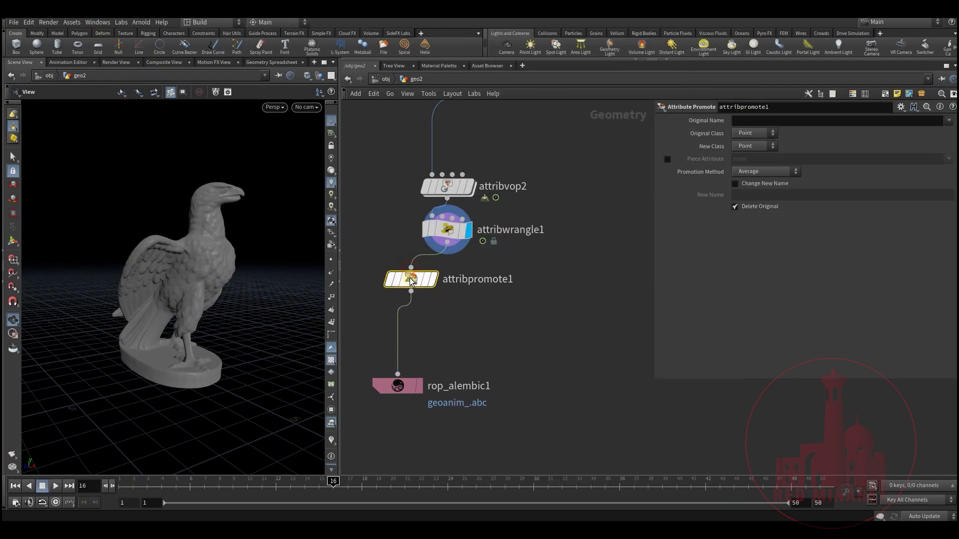
click(472, 275)
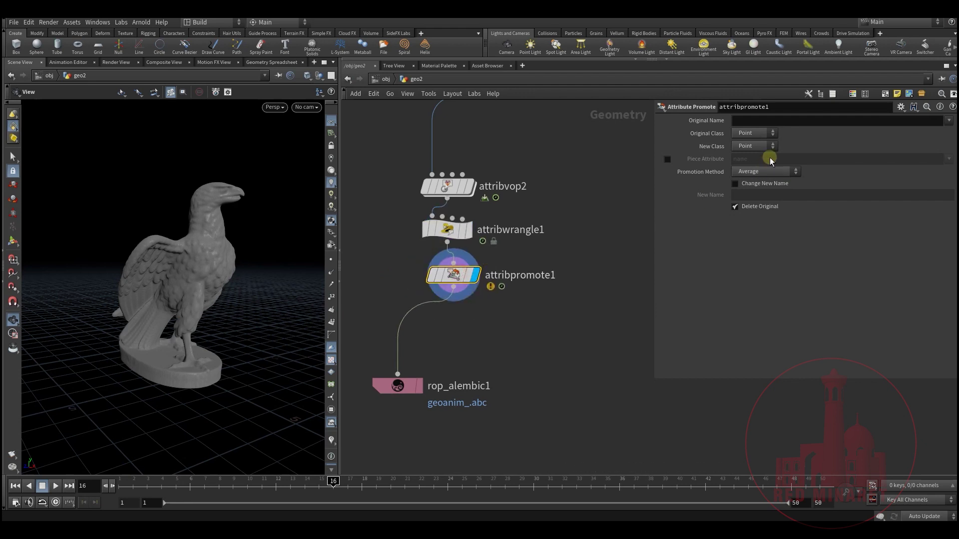
Promote the point attributes convex, concave and velocity to the Vertex class and check the node's attribute info.
click(774, 145)
click(745, 183)
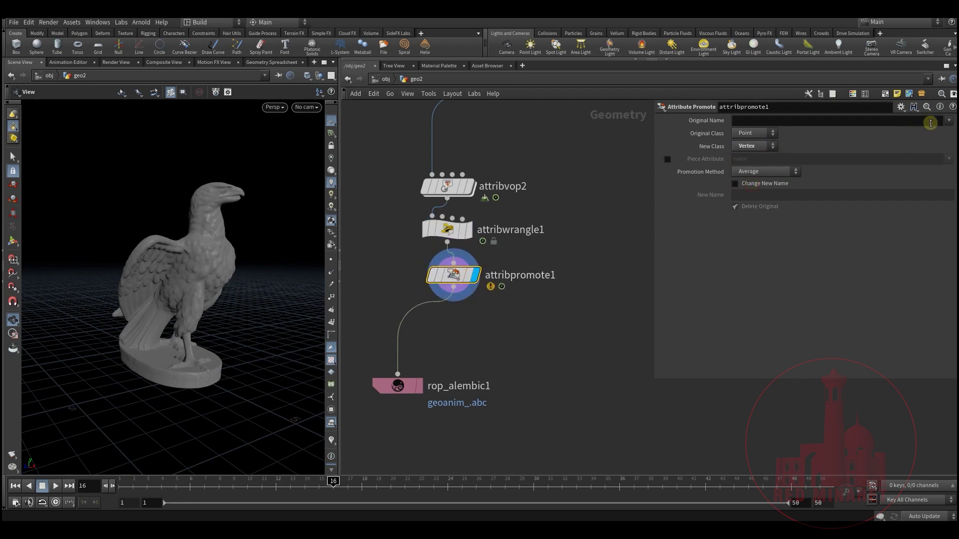
click(950, 122)
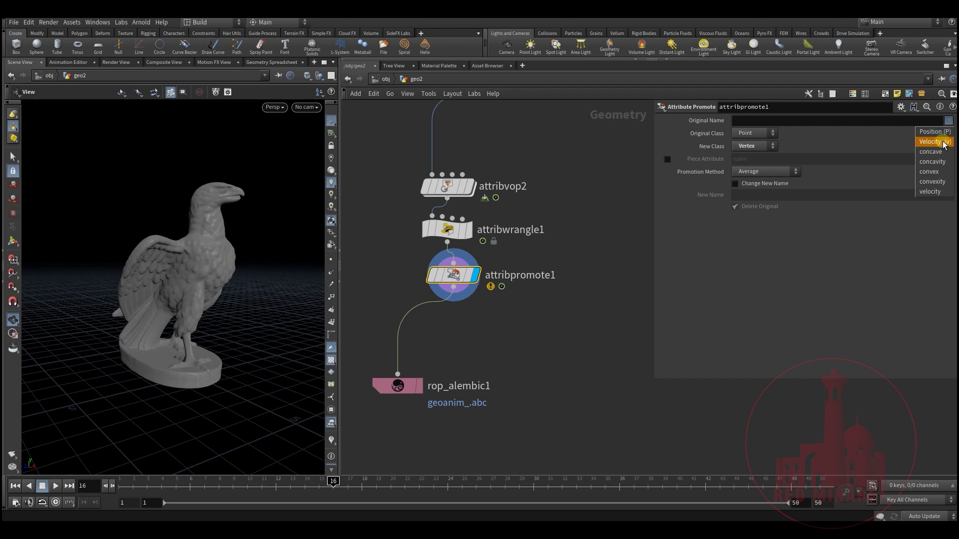
click(929, 171)
click(948, 121)
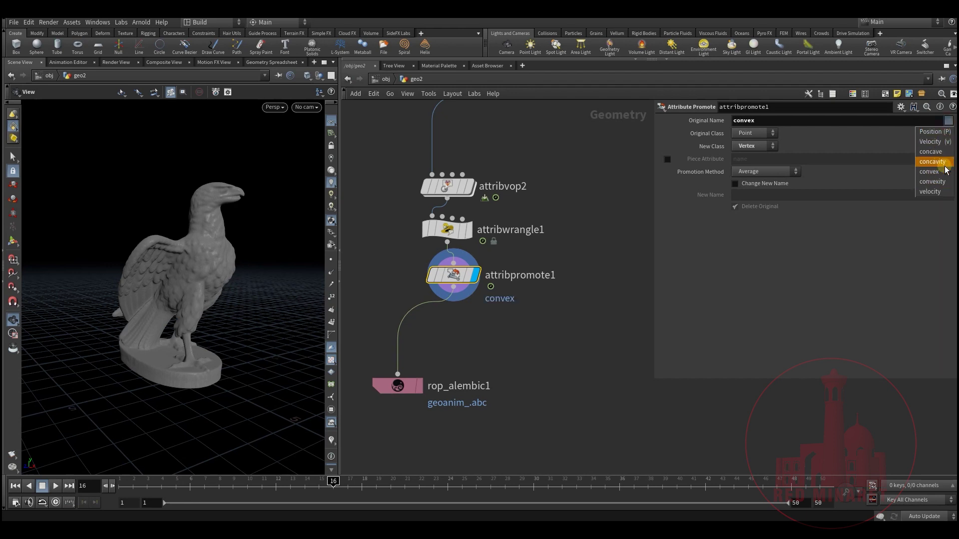
click(931, 151)
click(948, 121)
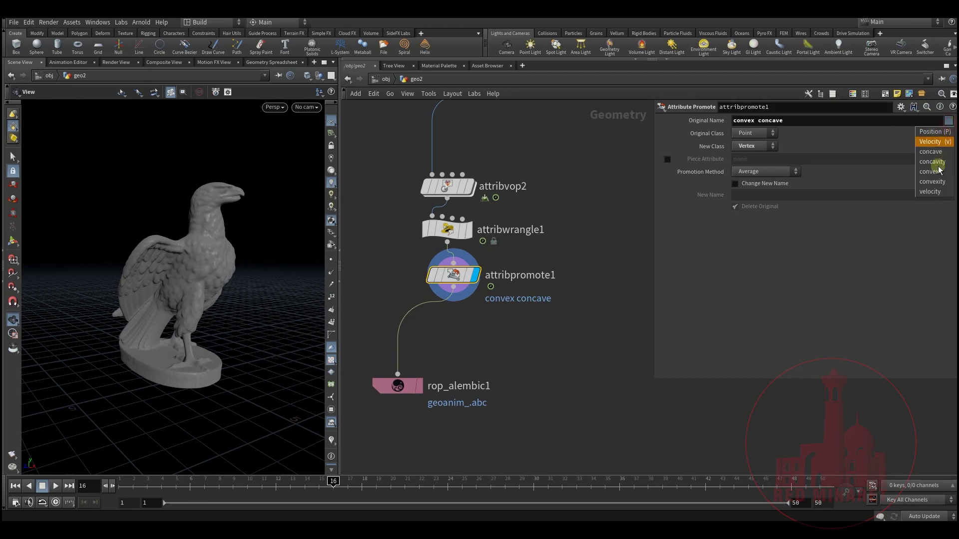
click(930, 191)
middle_click(456, 277)
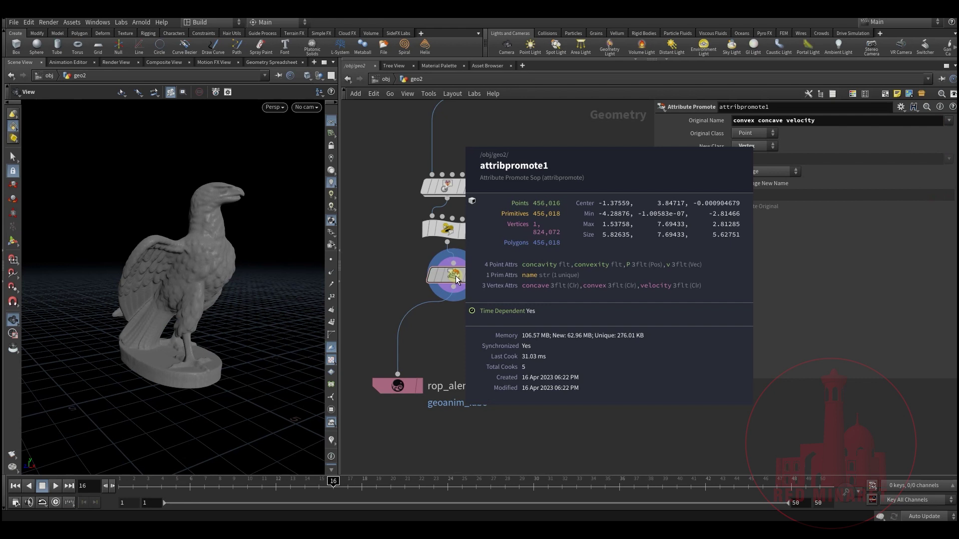
Tidy attribpromote1 directly beneath attribwrangle1, and in Maya start a new scene without saving the current one.
drag(456, 280, 449, 272)
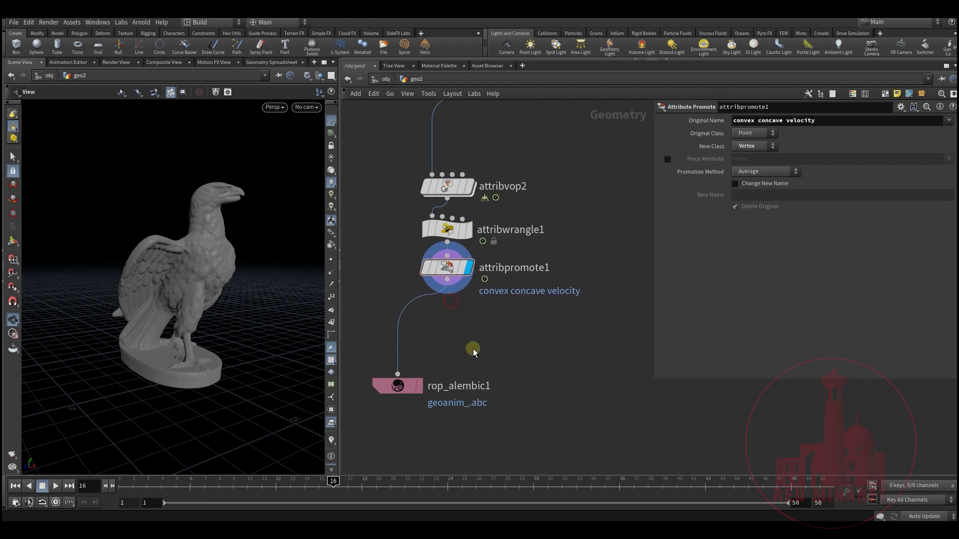
middle_drag(472, 346, 511, 289)
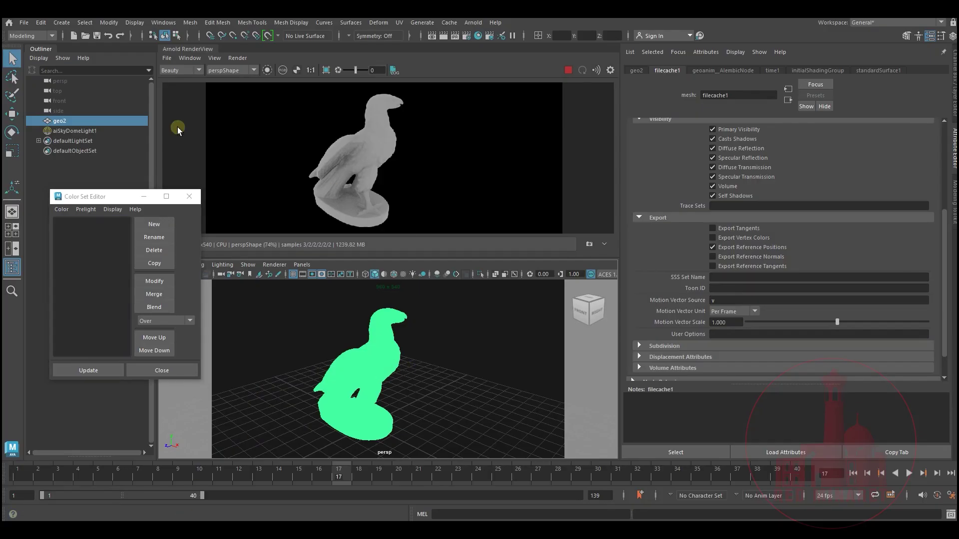
click(23, 22)
click(38, 39)
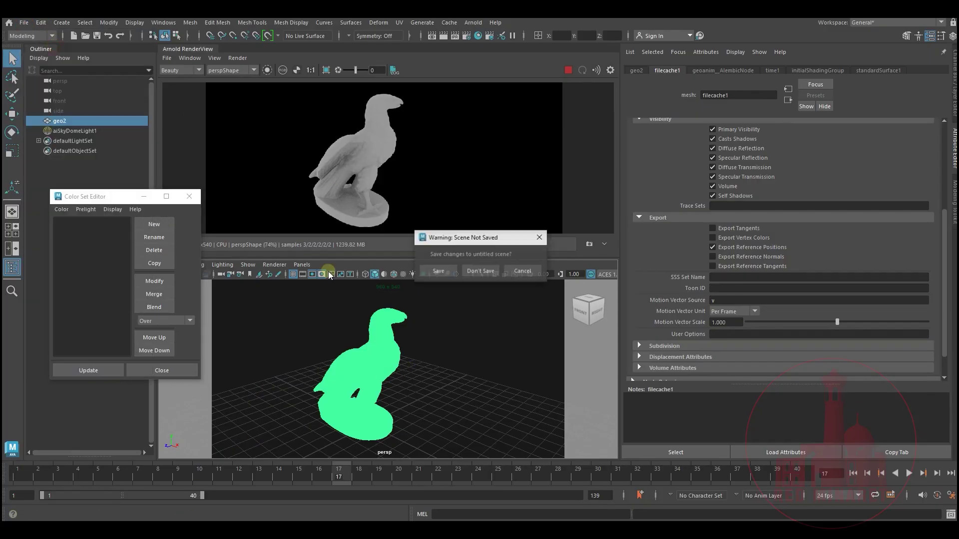
click(477, 272)
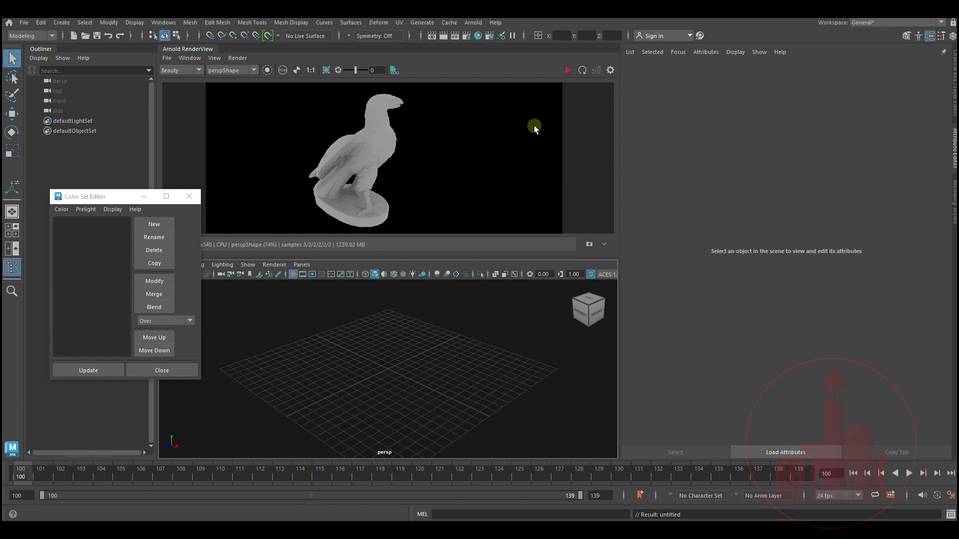
Switch to Houdini and save the rop_alembic1 output to disk as $HIP/geoanim_.abc for frames 1 to 30.
mouse_move(135, 530)
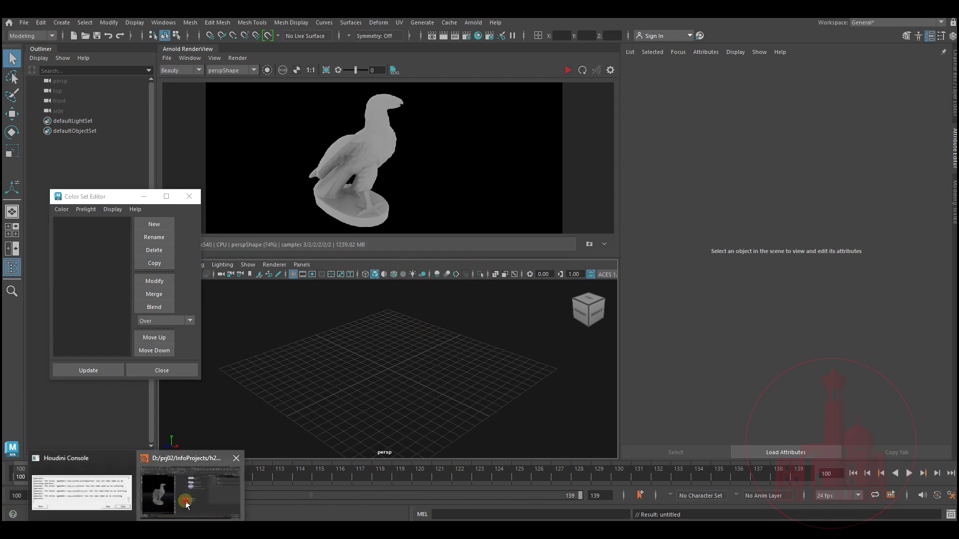
click(187, 503)
click(454, 329)
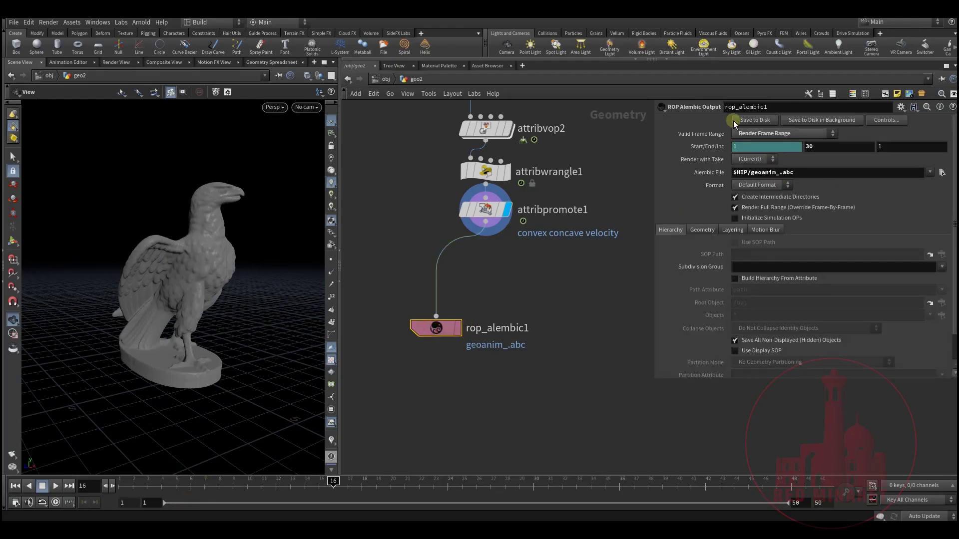
click(754, 121)
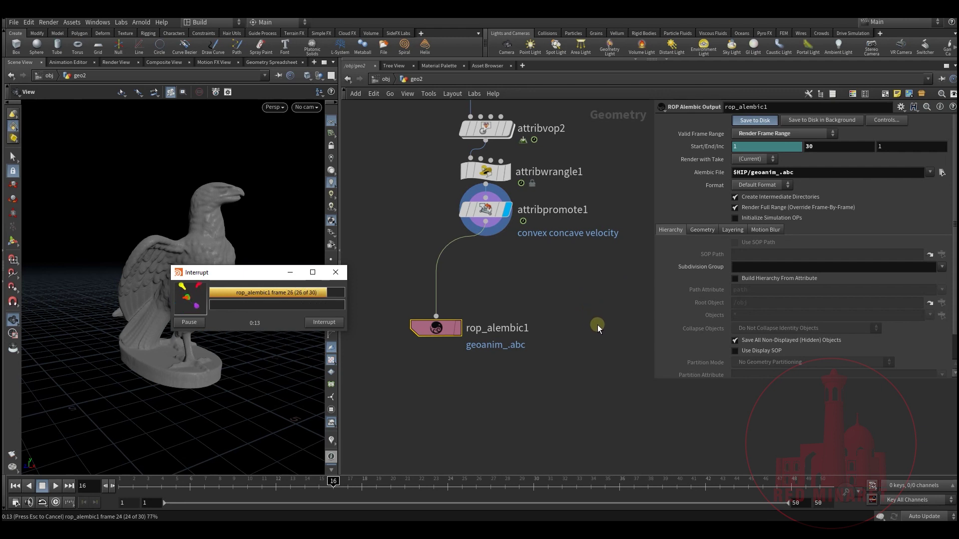
click(564, 363)
mouse_move(573, 358)
middle_down()
mouse_move(562, 371)
mouse_move(582, 368)
middle_up()
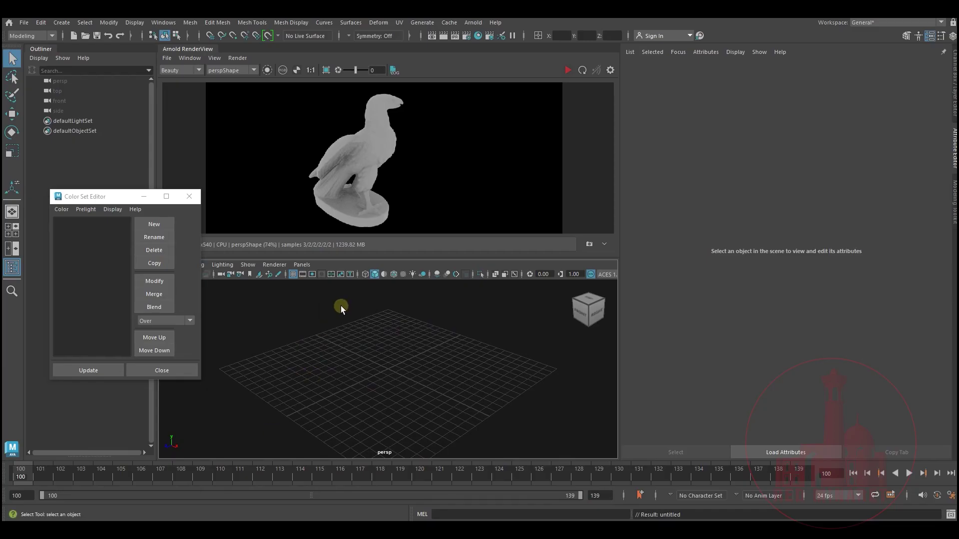
Switch back to Maya and import the re-exported geoanim_ Alembic cache into the empty scene.
click(447, 24)
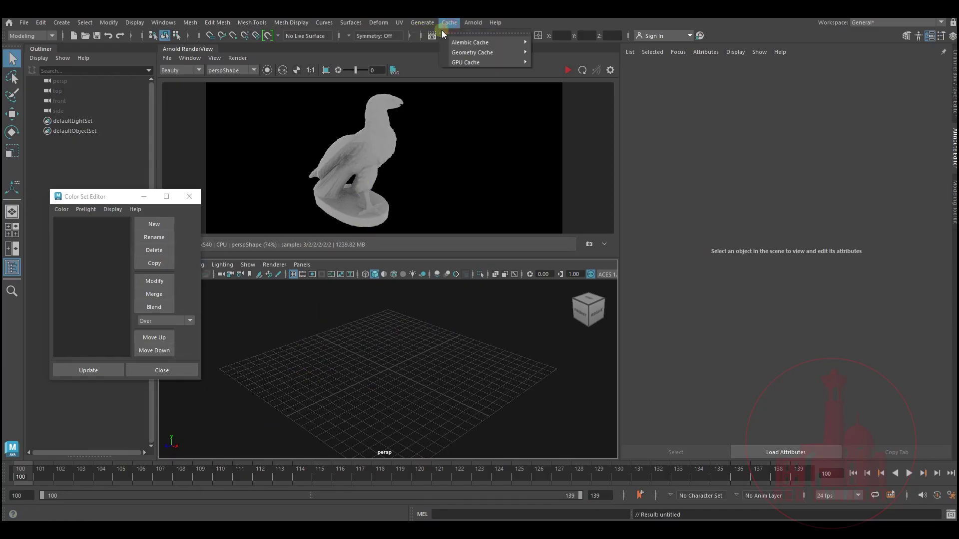
mouse_move(493, 43)
click(570, 66)
double_click(331, 155)
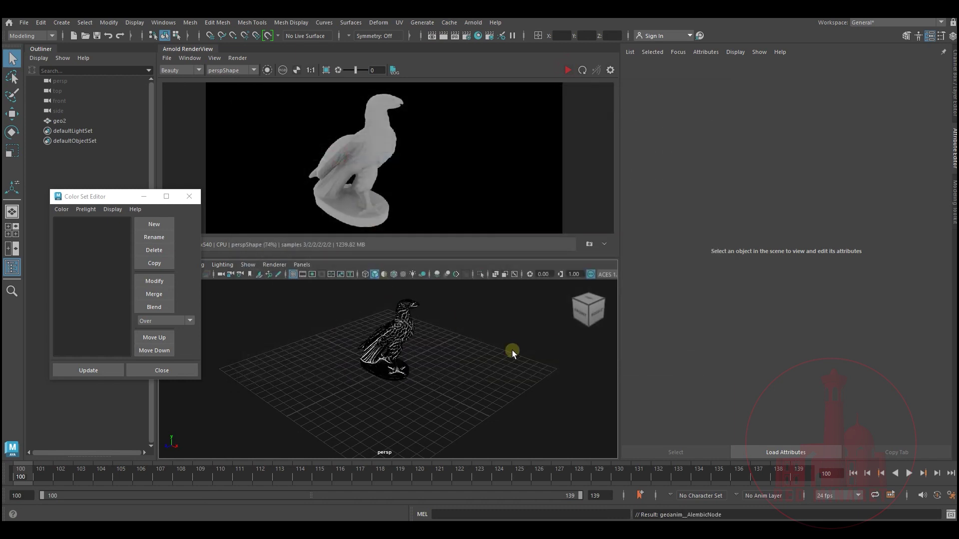
Select the imported eagle and examine its color sets in the Color Set Editor.
click(447, 352)
click(397, 342)
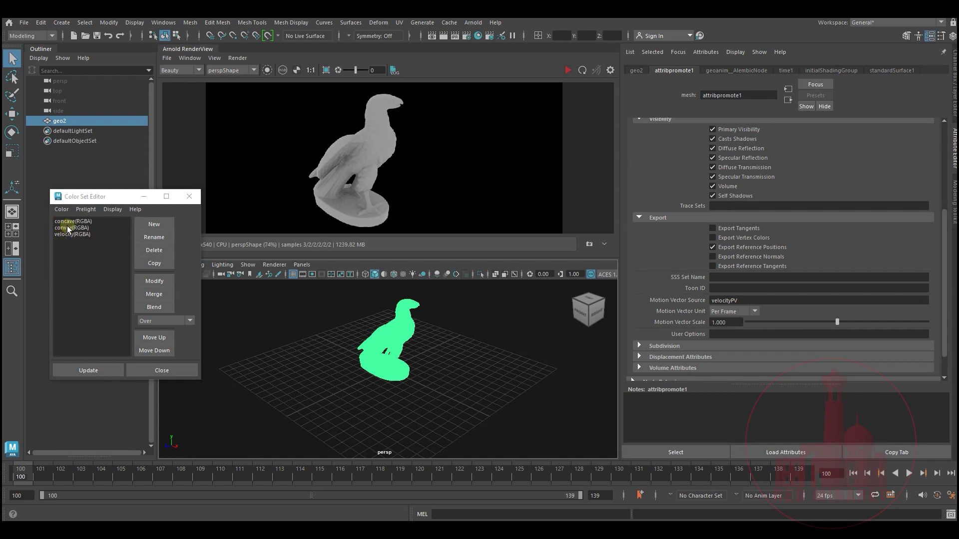
scroll(432, 357, up, 5)
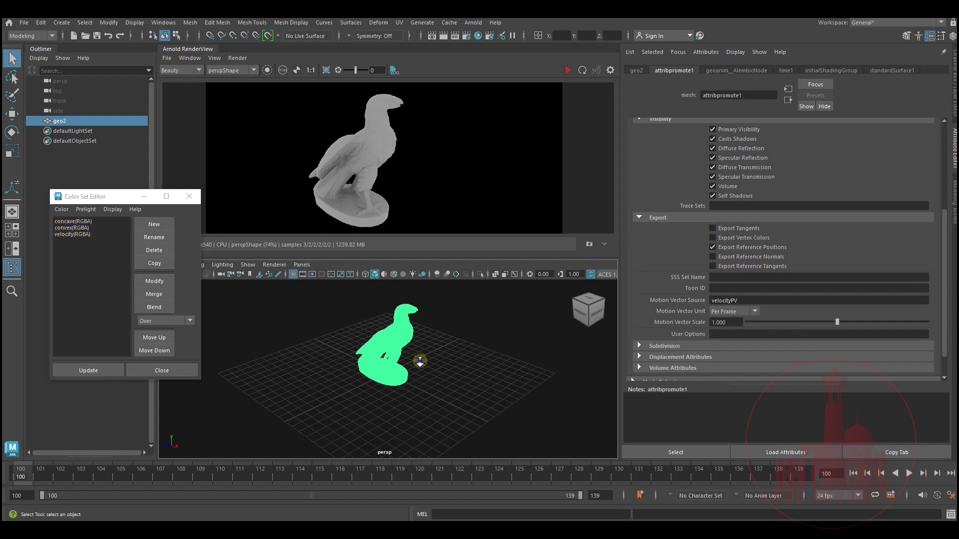
click(433, 370)
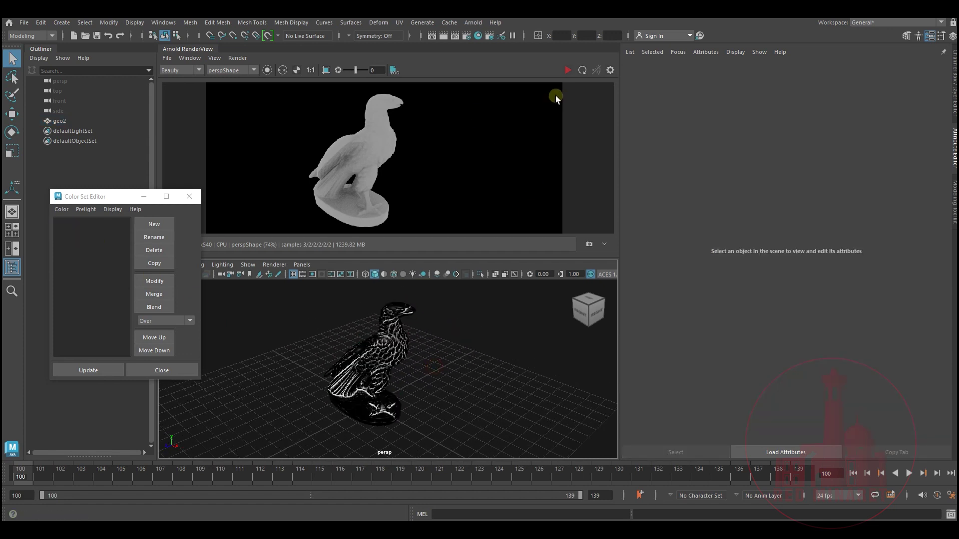
Start the Arnold render and add a SkyDome light to the scene.
click(571, 71)
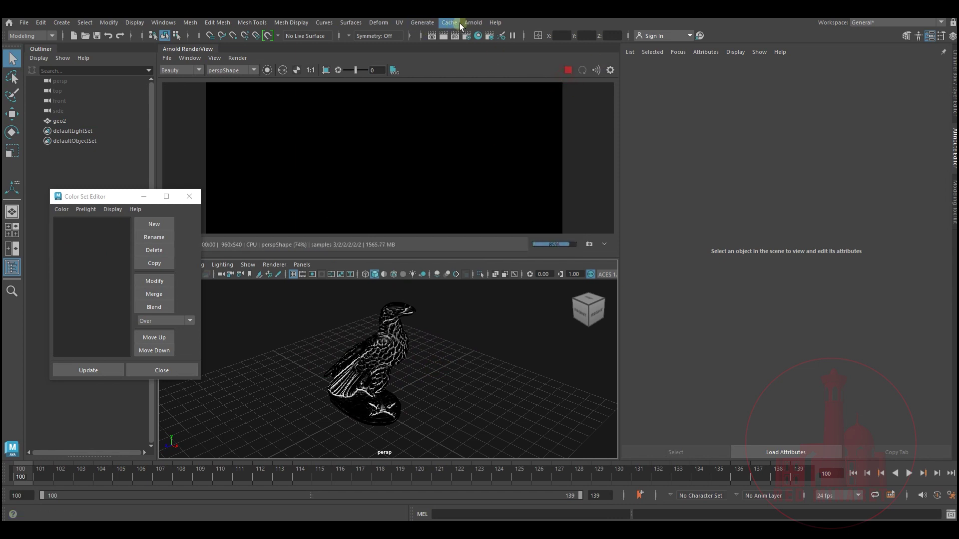
click(473, 23)
mouse_move(528, 80)
click(606, 85)
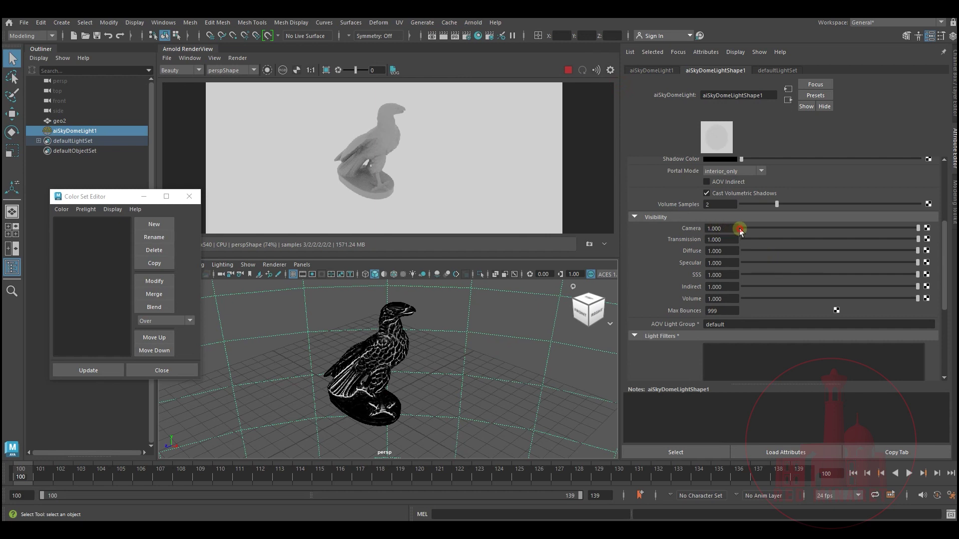
Set the SkyDome light's Camera visibility to 0 and its viewport Sky Radius to 0.
click(738, 228)
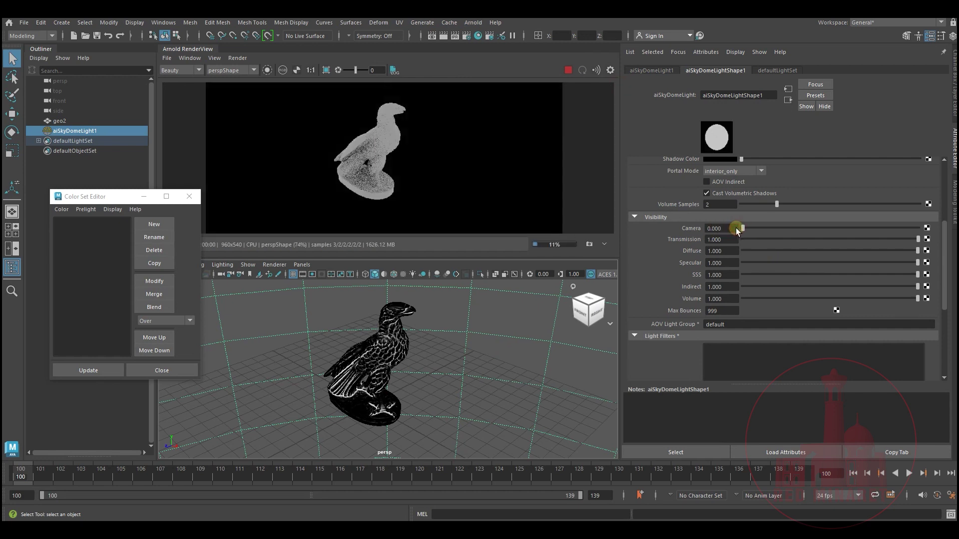
scroll(673, 289, down, 5)
click(711, 329)
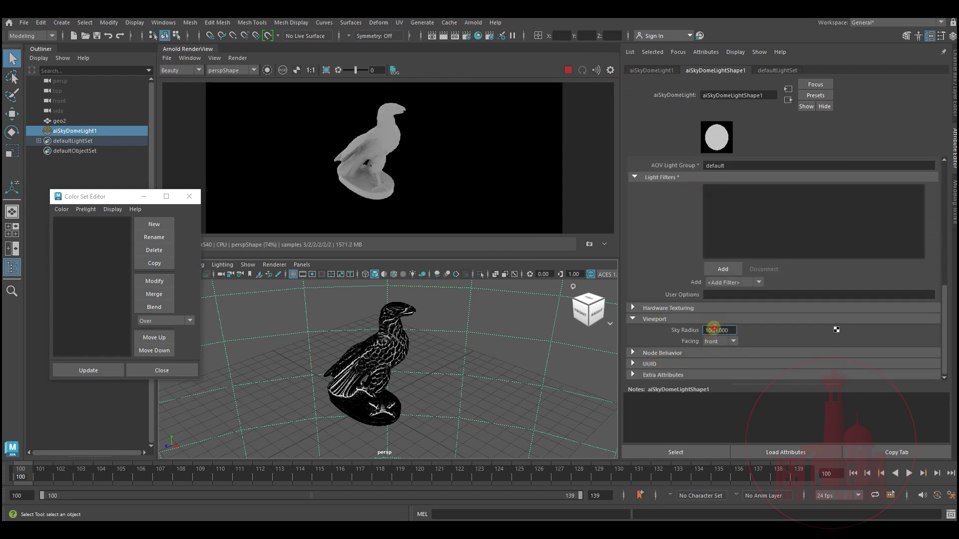
text(0)
key(Return)
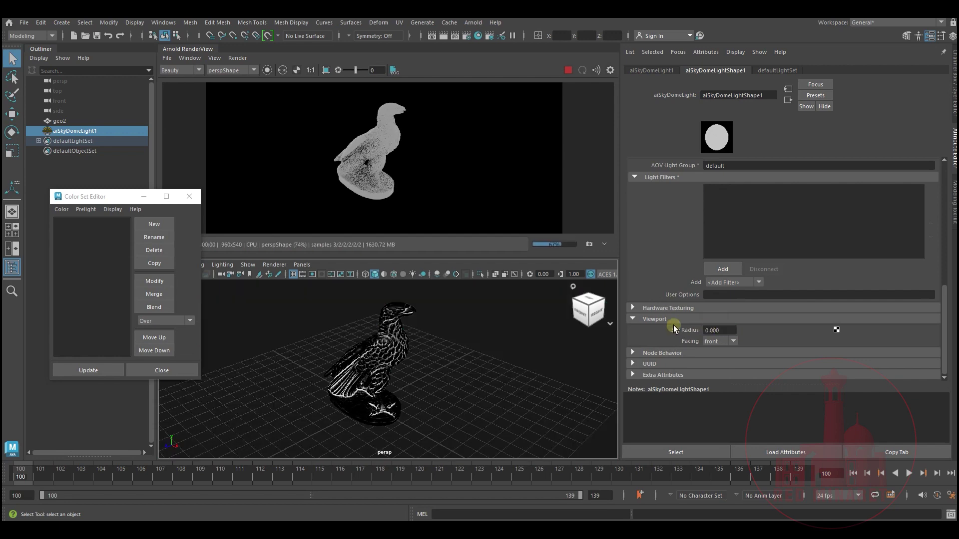
click(461, 358)
Enable Motion Blur in the Arnold Renderer settings and close the Render Settings window.
alt+drag(427, 383, 428, 367)
alt+middle_drag(428, 367, 447, 379)
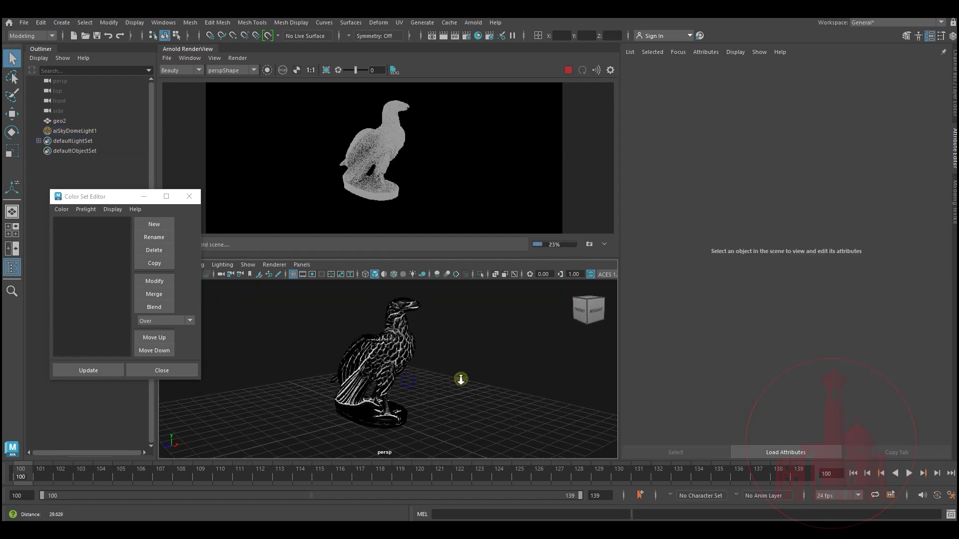
alt+right_drag(447, 379, 458, 376)
alt+middle_drag(457, 377, 454, 384)
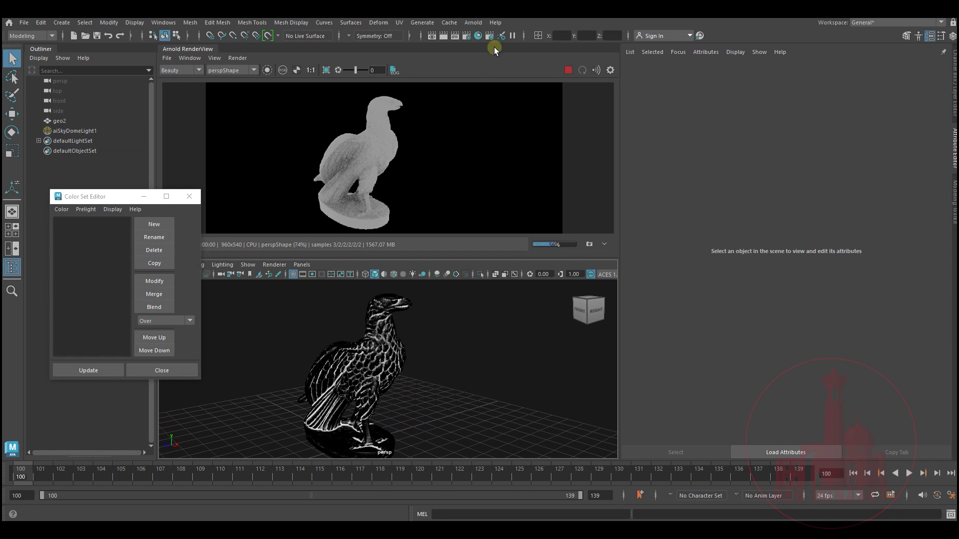
click(466, 36)
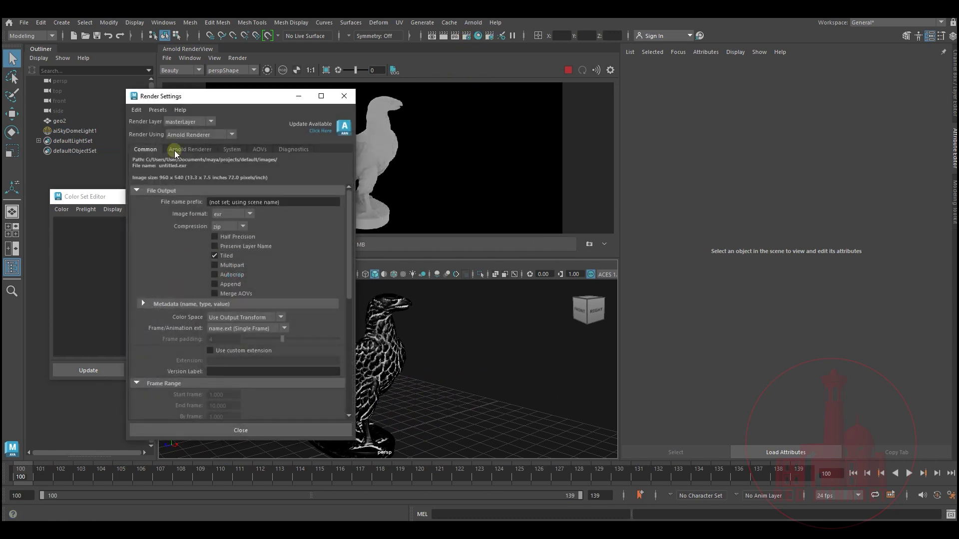
click(175, 150)
click(154, 348)
click(210, 355)
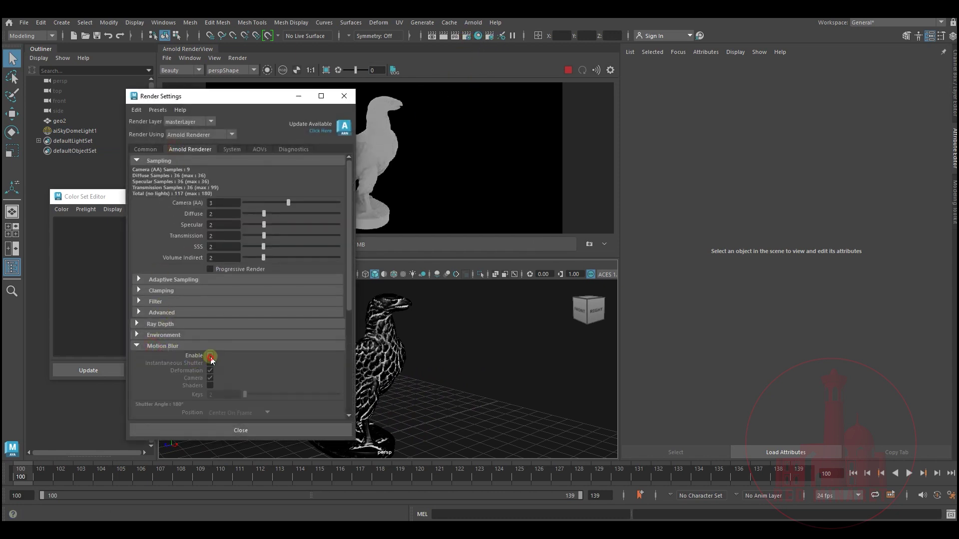
click(345, 98)
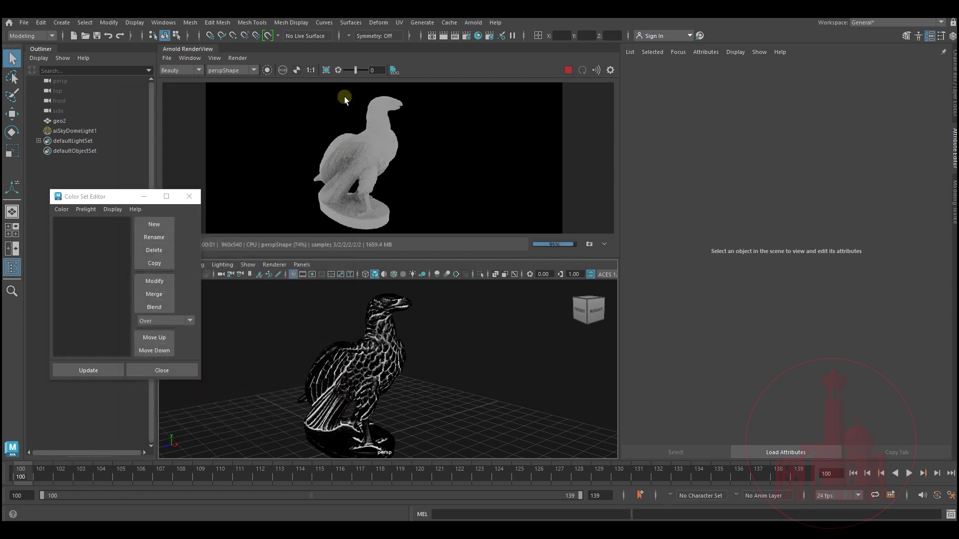
Set the animation start time to 1, shift the playback range to frames 1–40, and update the render at frame 12.
double_click(22, 495)
text(1)
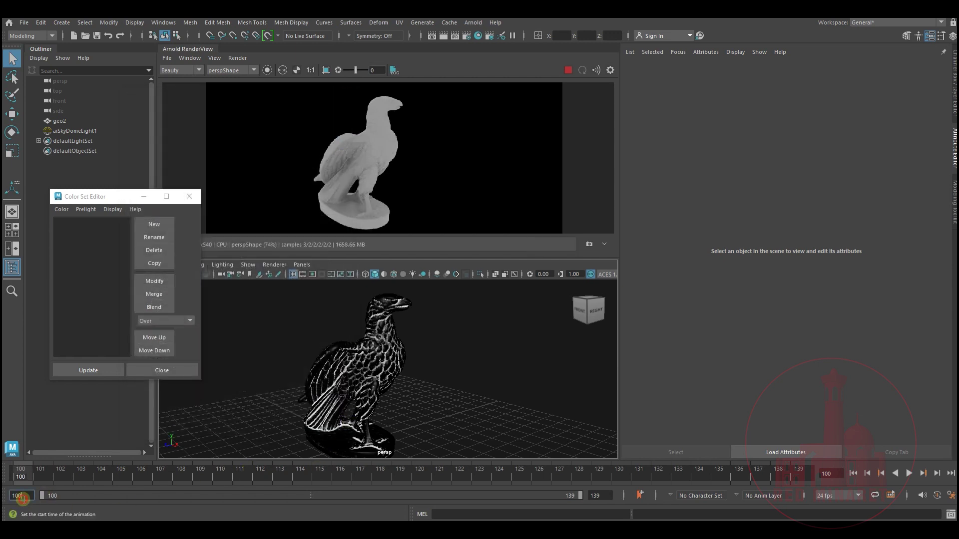
key(Return)
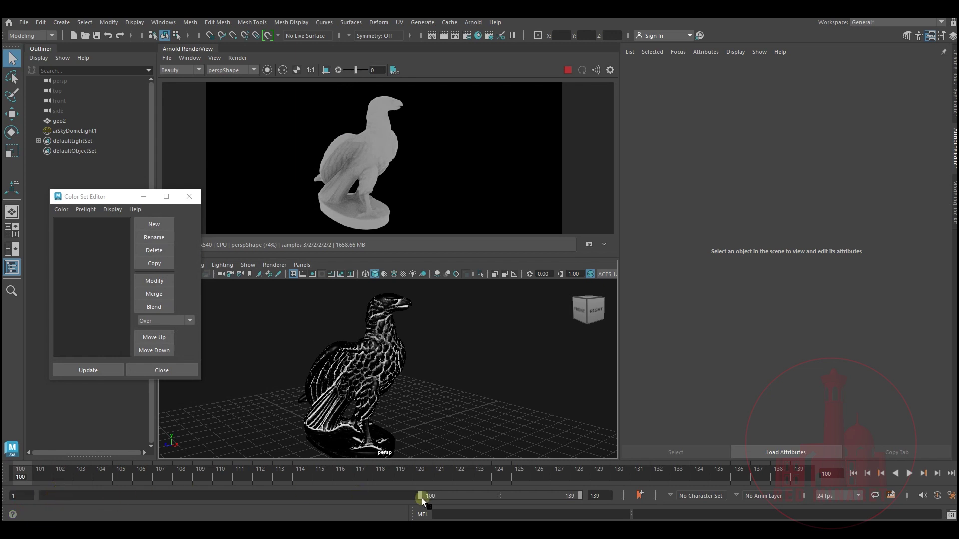
drag(446, 496, 70, 496)
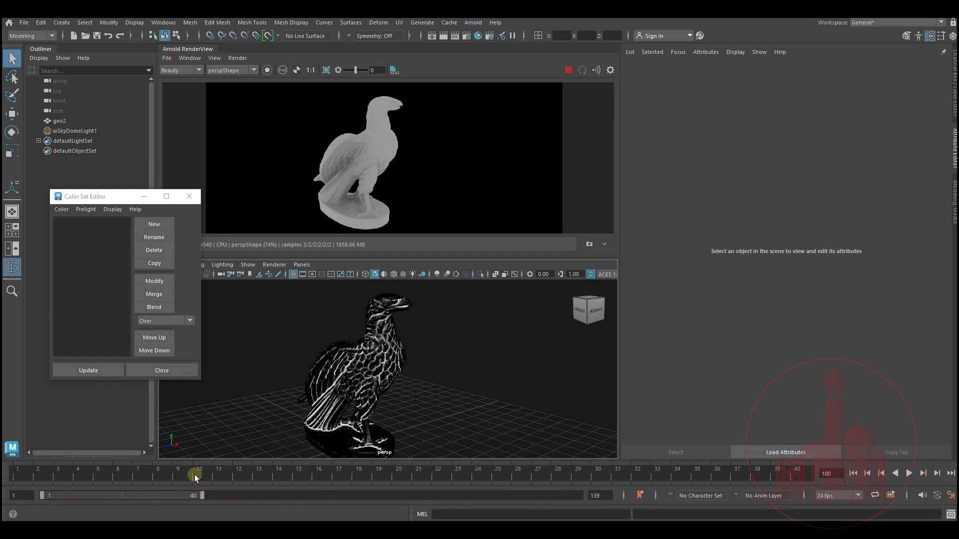
click(242, 475)
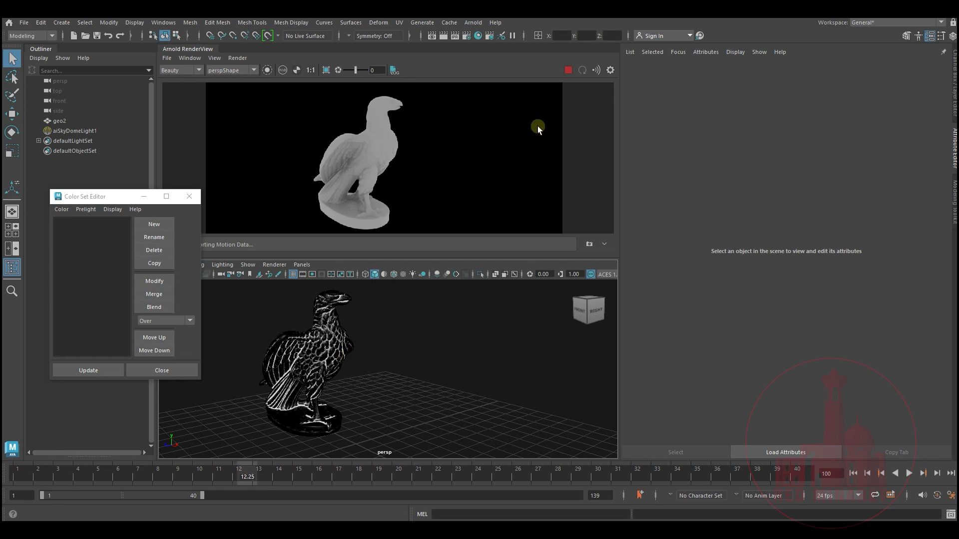
click(583, 71)
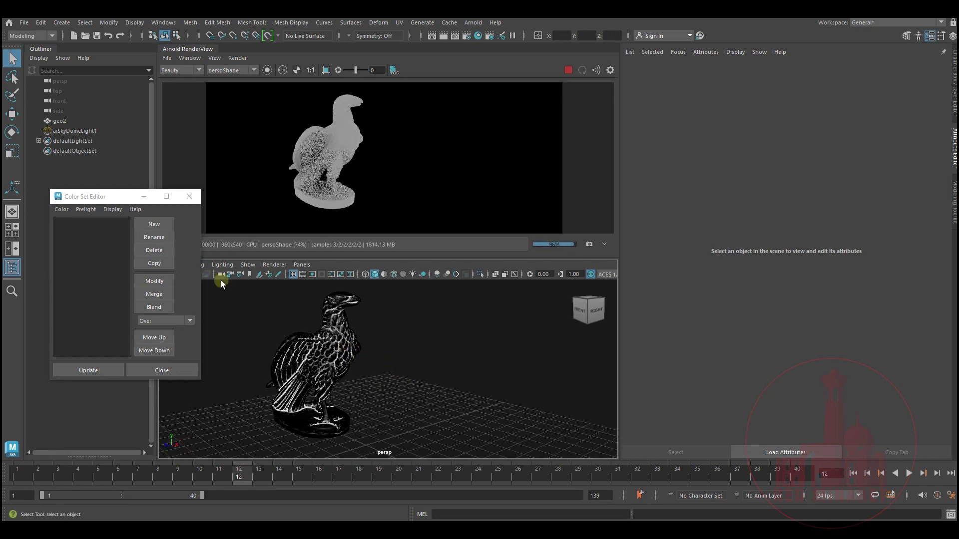
Set the eagle mesh's Motion Vector Source to velocity and render it at frame 17.
click(334, 362)
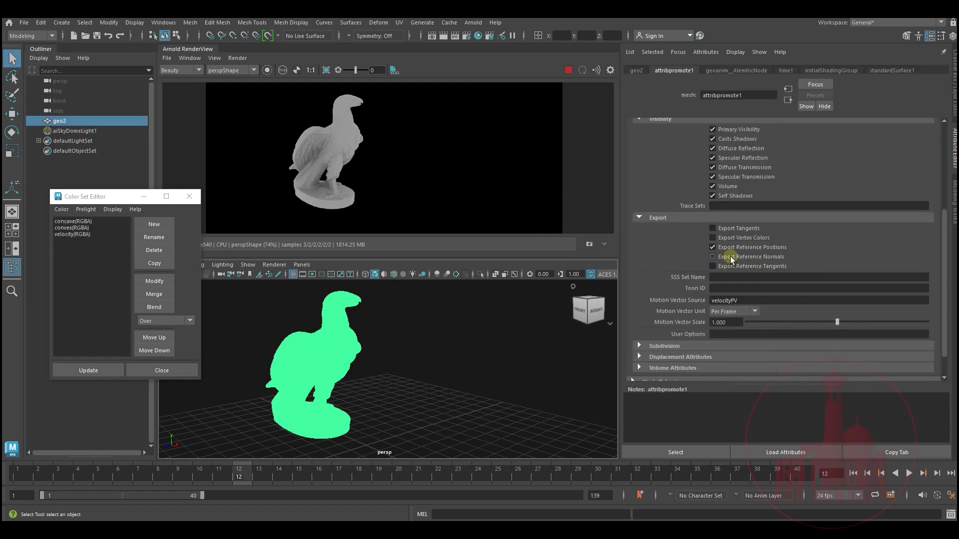
double_click(739, 300)
text(vel)
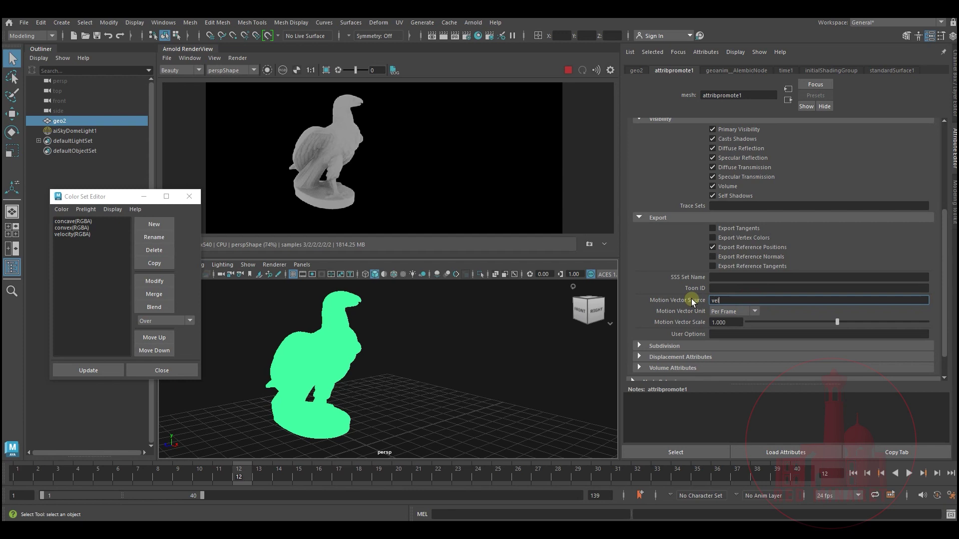
text(ocity)
key(Return)
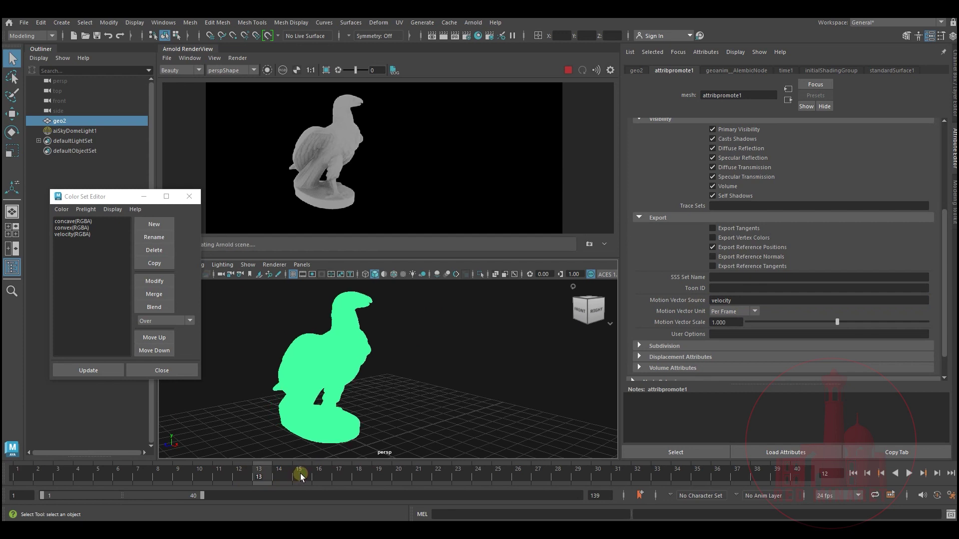
drag(302, 477, 338, 476)
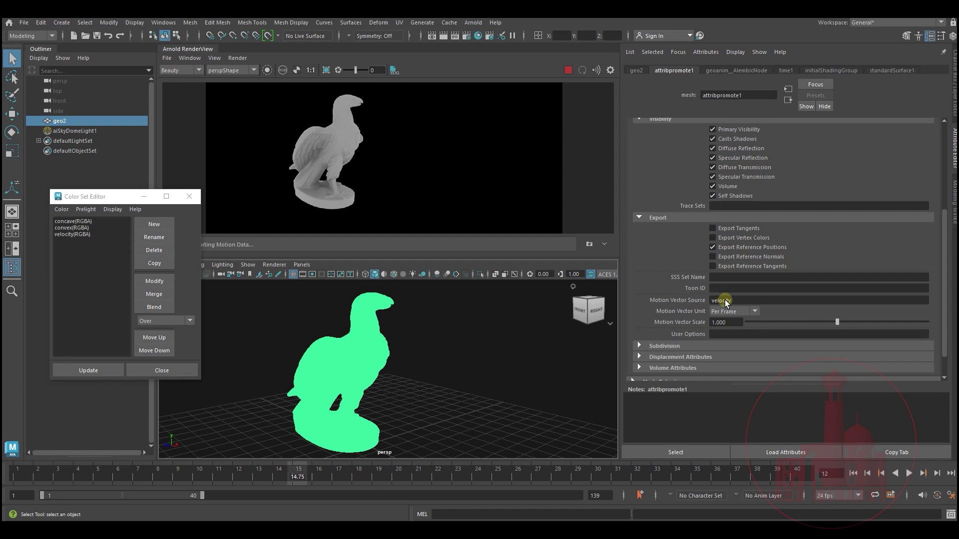
click(569, 70)
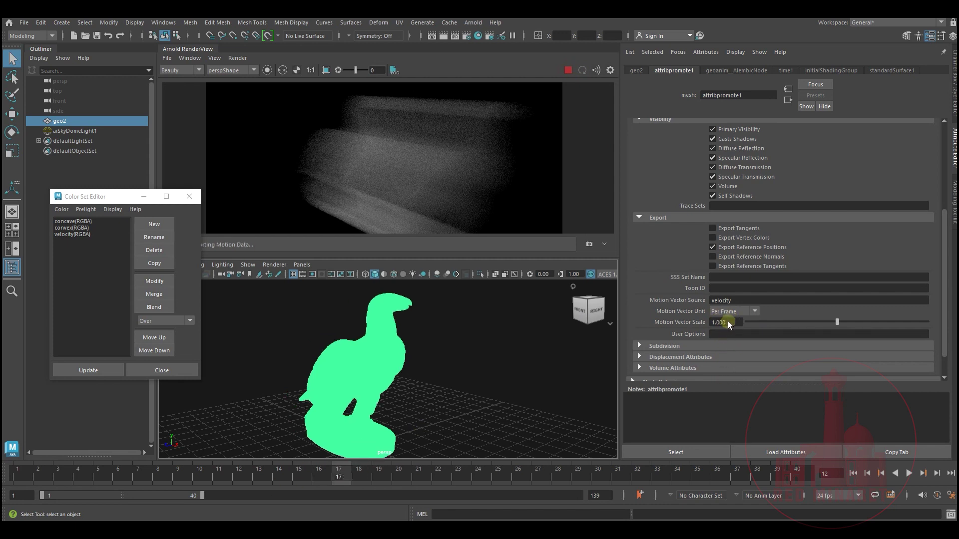
Set the eagle mesh's Motion Vector Scale to 0.1 and update the render.
drag(728, 323, 680, 323)
text(0.1)
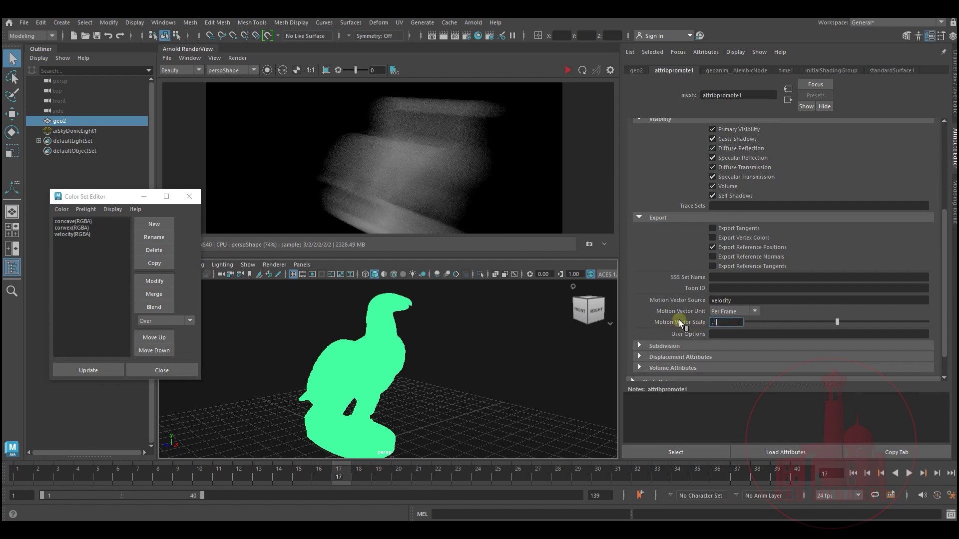
key(Return)
click(582, 71)
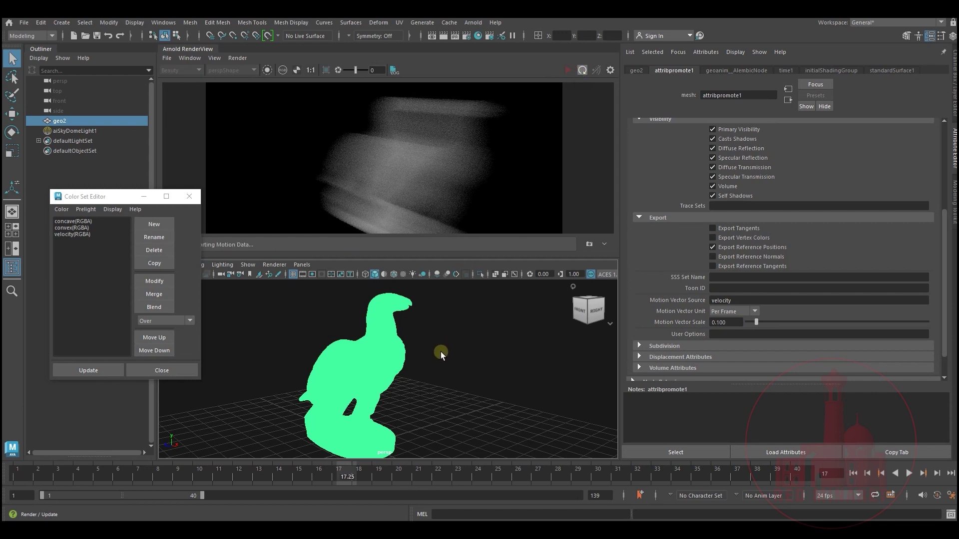
Update the render at frame 15 and enable Export Vertex Colors for the eagle mesh.
click(309, 476)
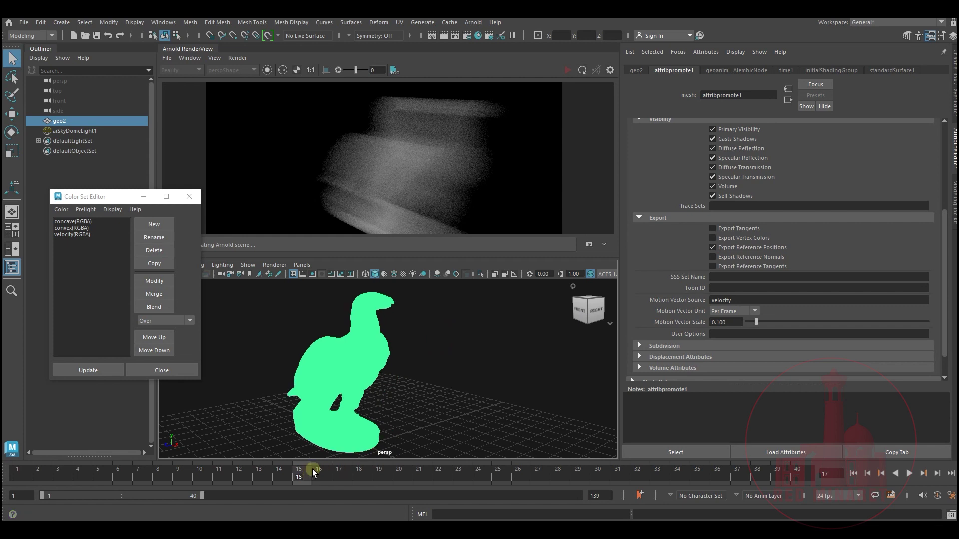
click(583, 71)
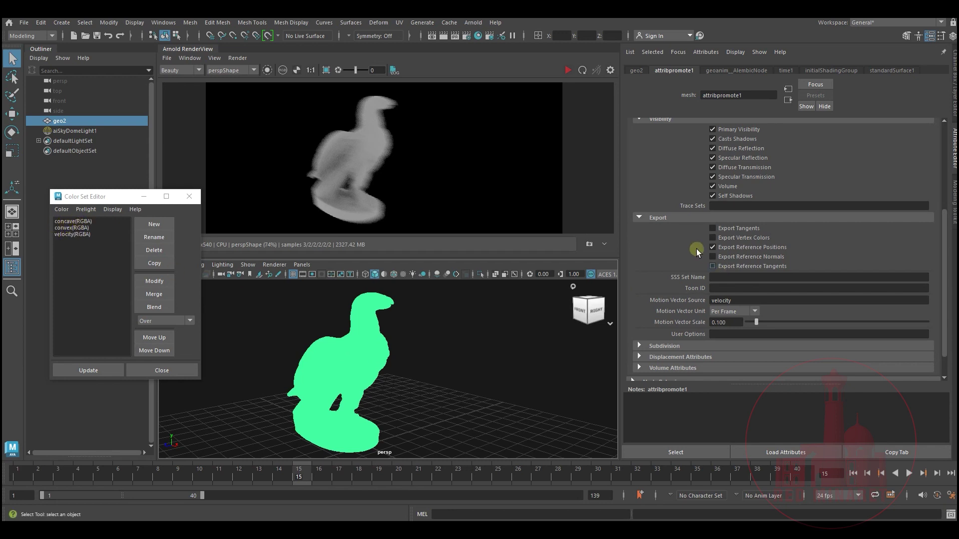
click(713, 239)
click(729, 248)
alt+middle_drag(451, 398, 453, 392)
alt+right_drag(454, 392, 428, 392)
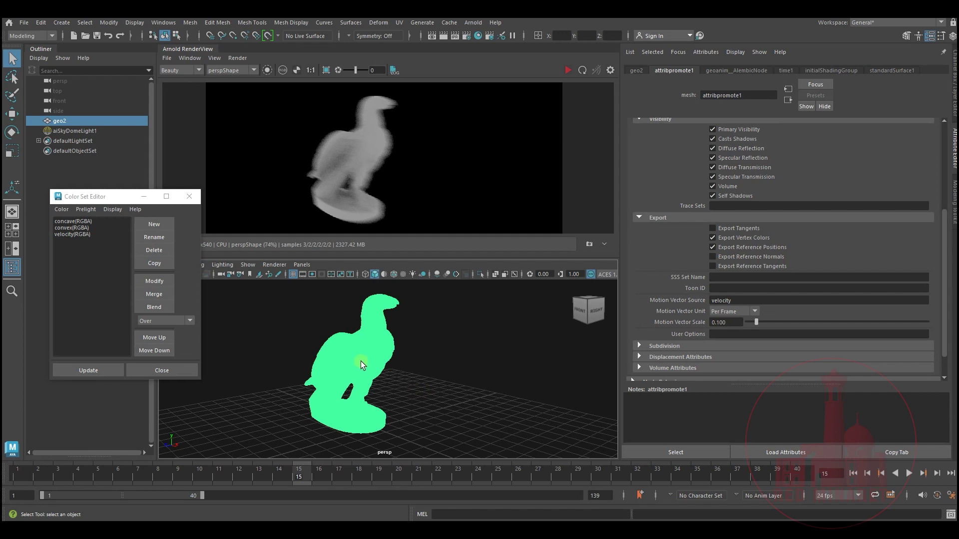
click(449, 22)
mouse_move(464, 55)
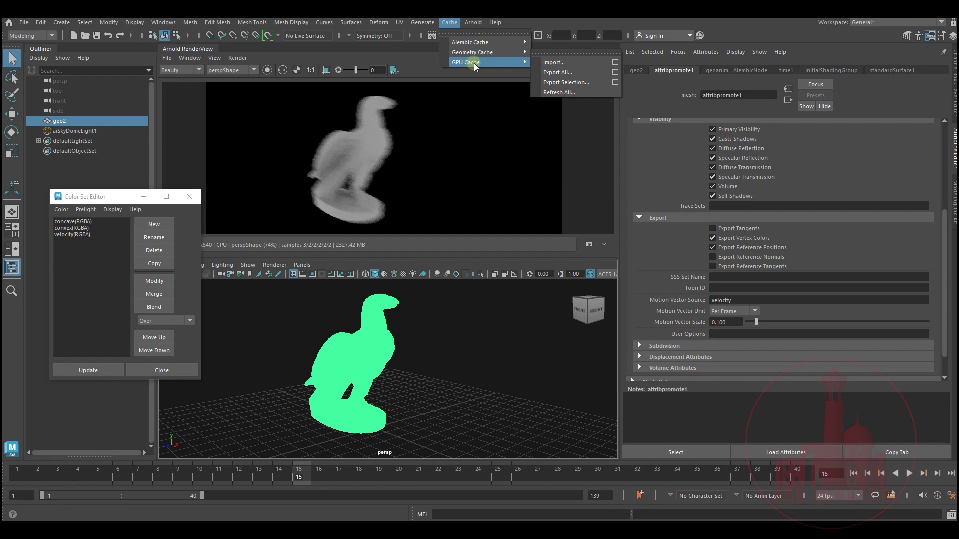
click(422, 359)
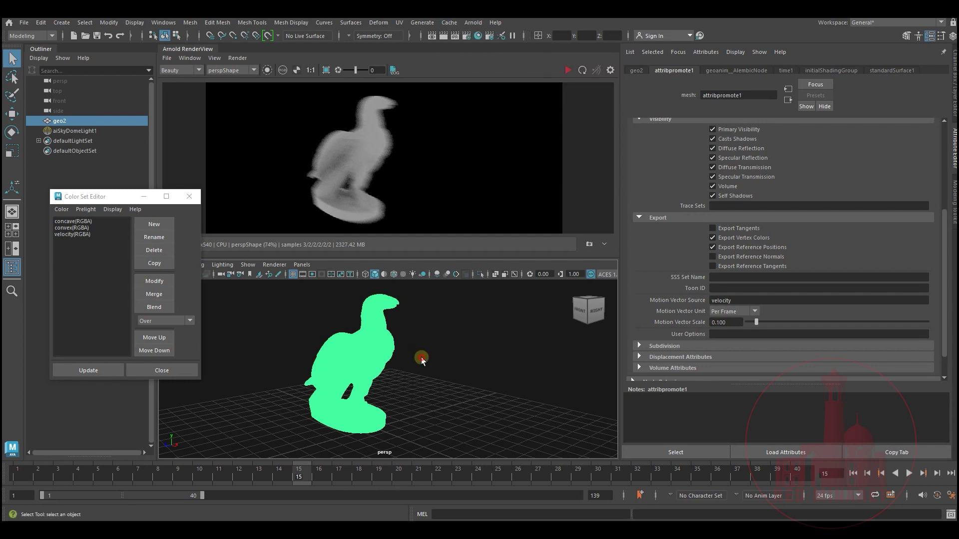
click(376, 349)
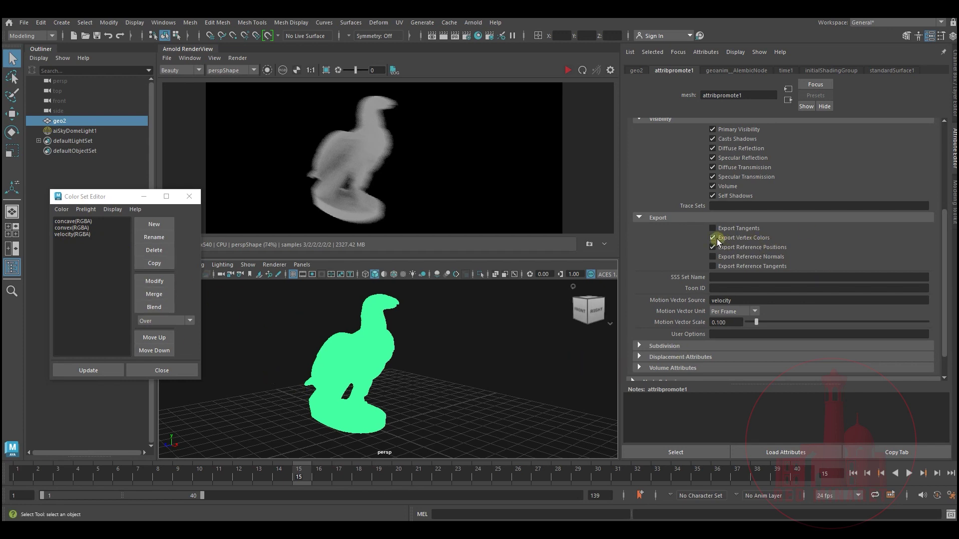
right_click(379, 341)
mouse_move(408, 502)
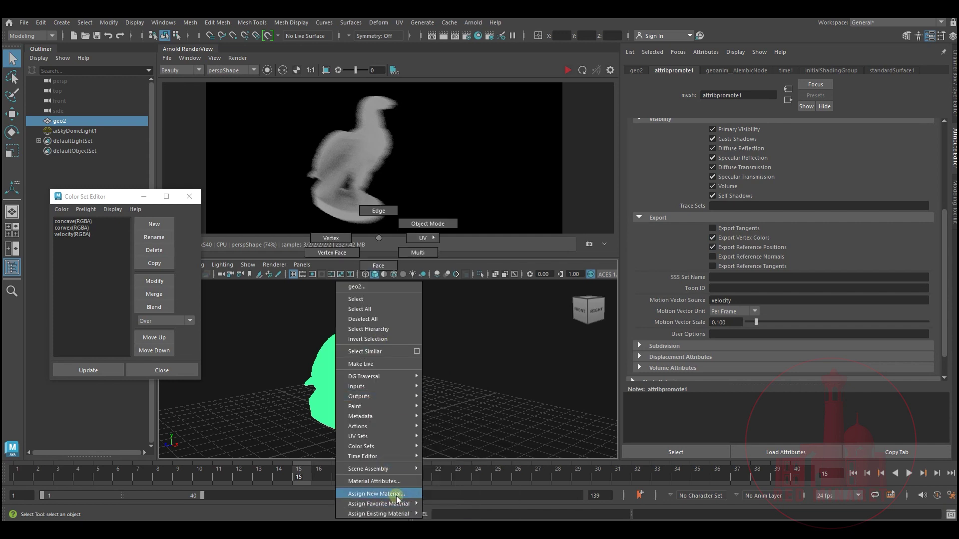
click(450, 502)
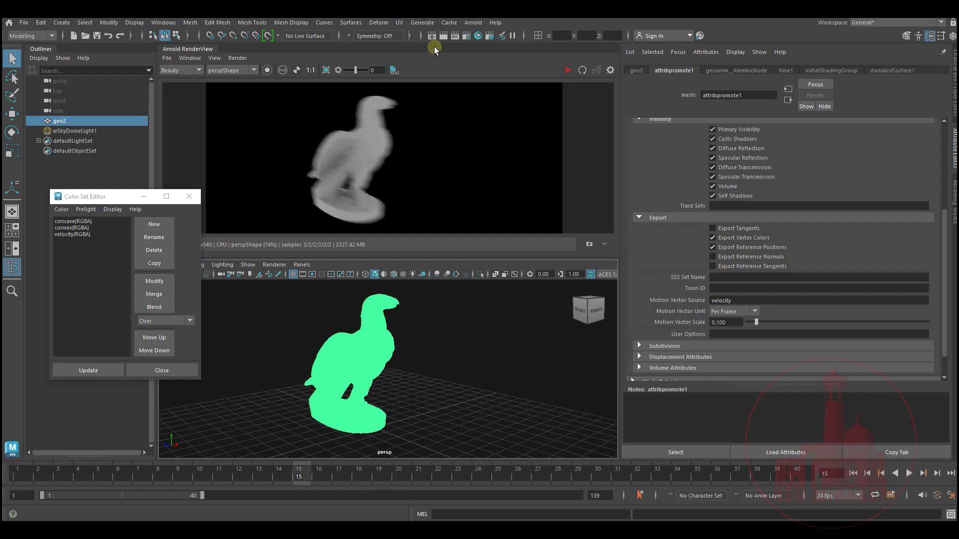
Disable Motion Blur in the Arnold Renderer settings and update the render.
click(467, 36)
click(210, 355)
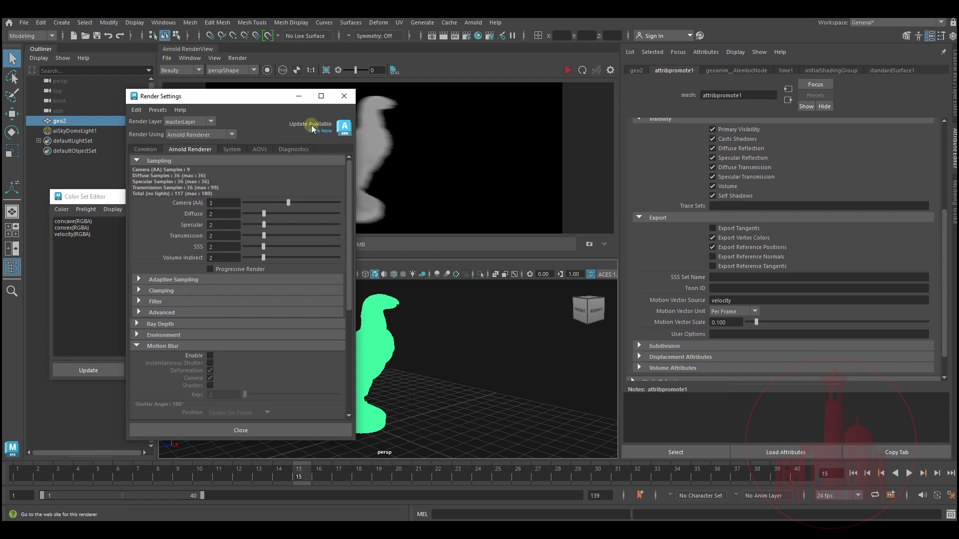
click(344, 96)
click(583, 70)
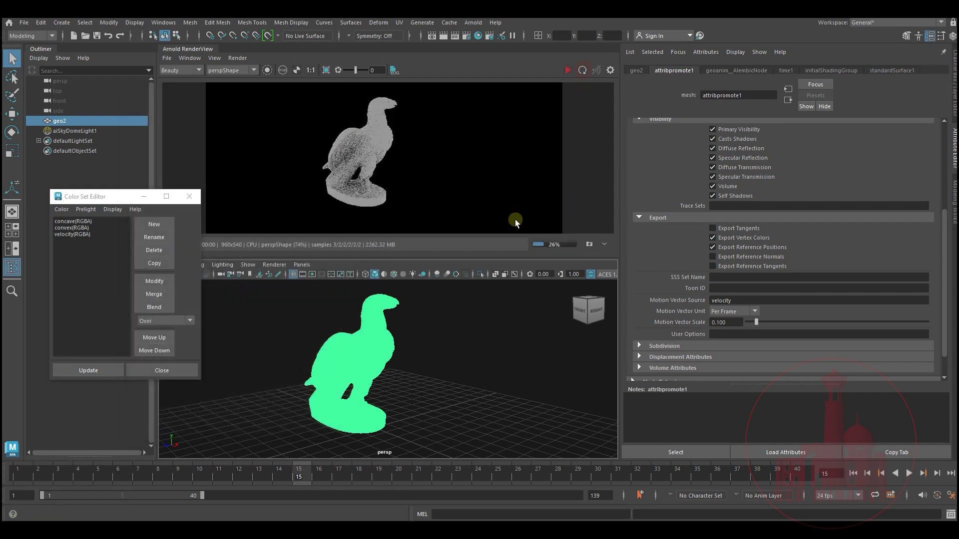
Map a Blend Colors utility node to the Base Color of the eagle's standard surface material.
click(884, 70)
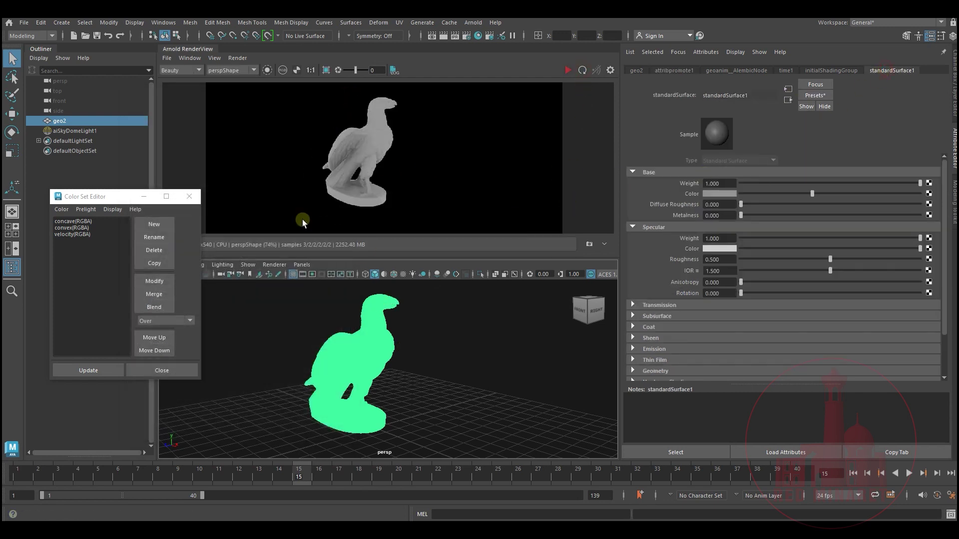
click(929, 193)
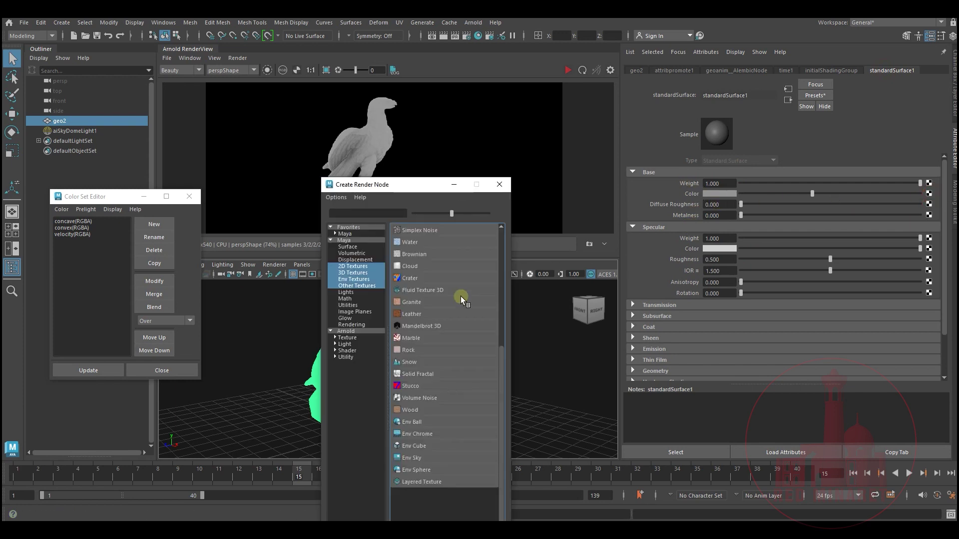
click(356, 304)
scroll(438, 323, up, 5)
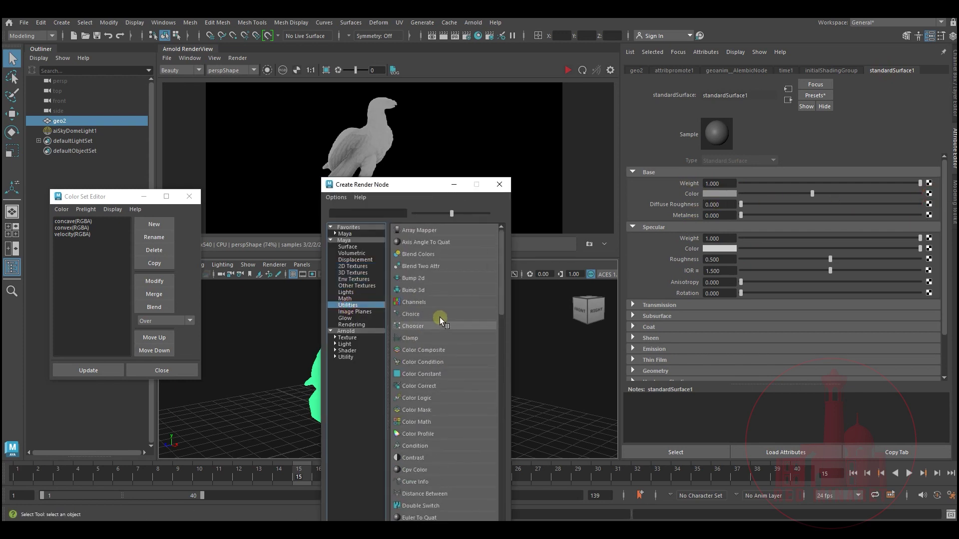
click(430, 252)
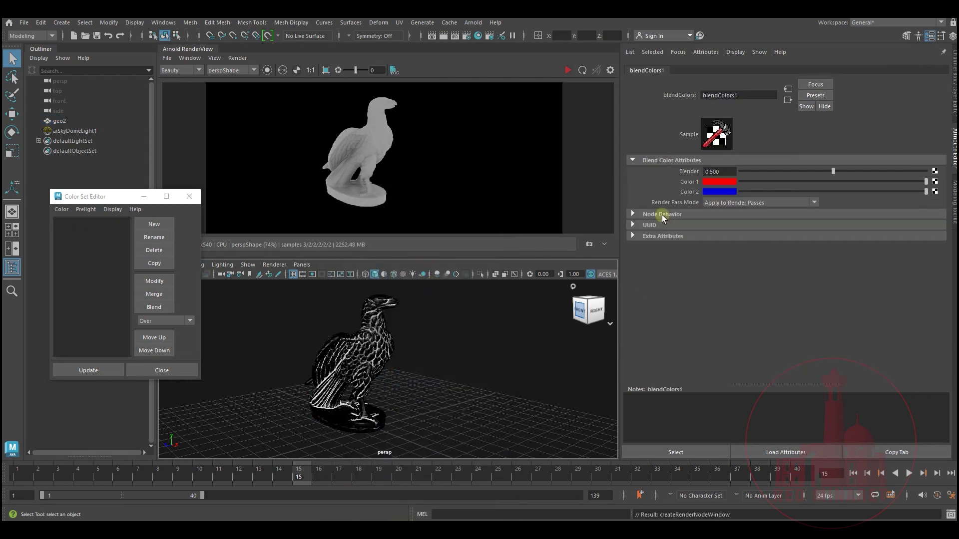
Map an aiUserDataColor node to the Blend Colors node's Blender, set its Attribute to concave, and update the render.
click(935, 171)
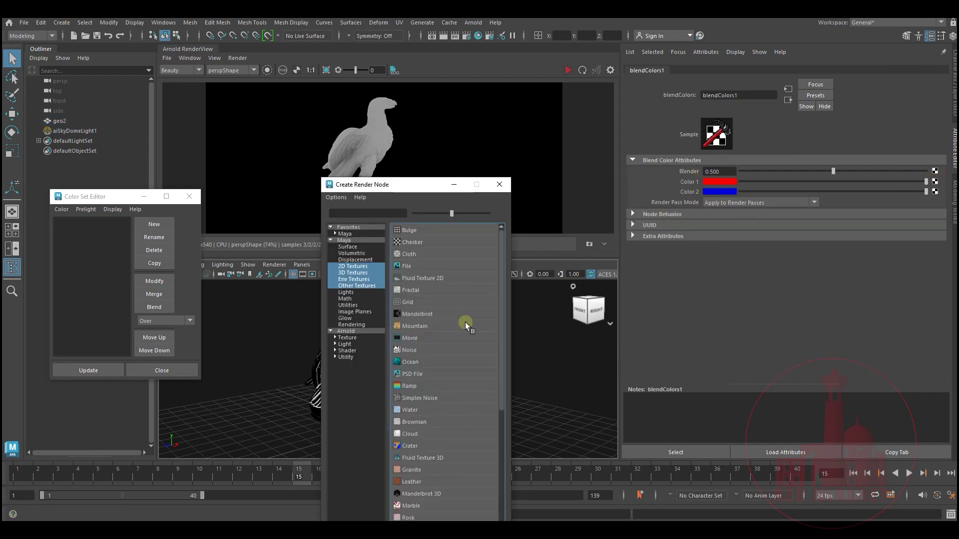
click(346, 358)
scroll(427, 375, down, 10)
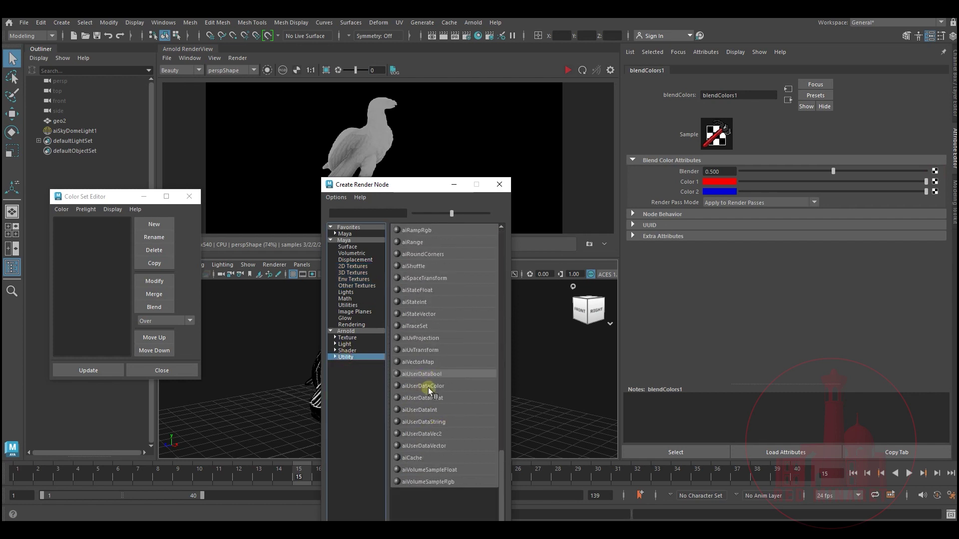
click(427, 386)
click(719, 128)
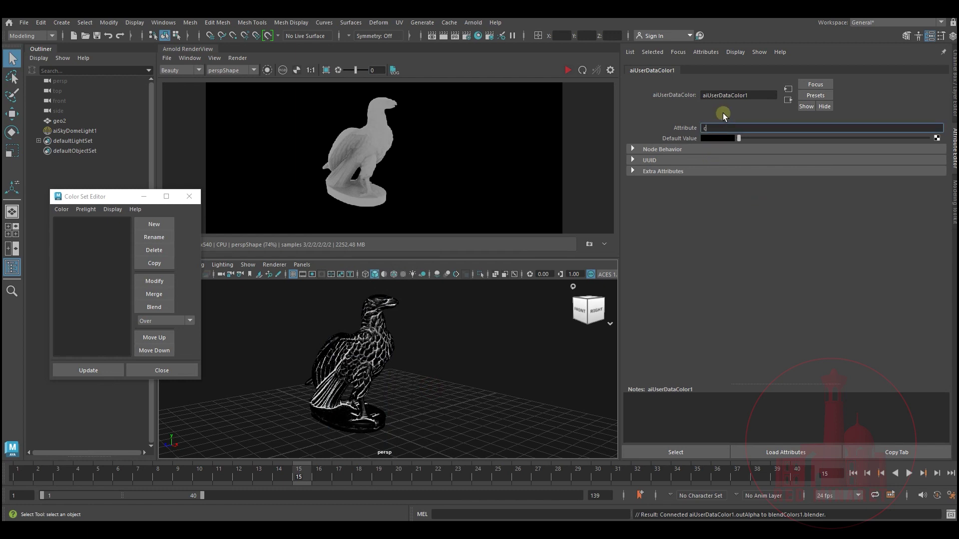
key(Return)
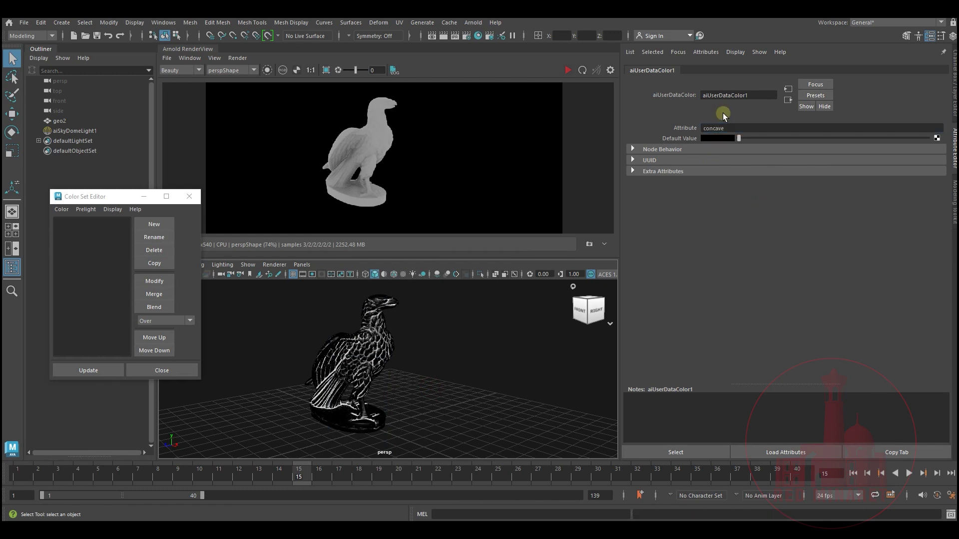
click(582, 71)
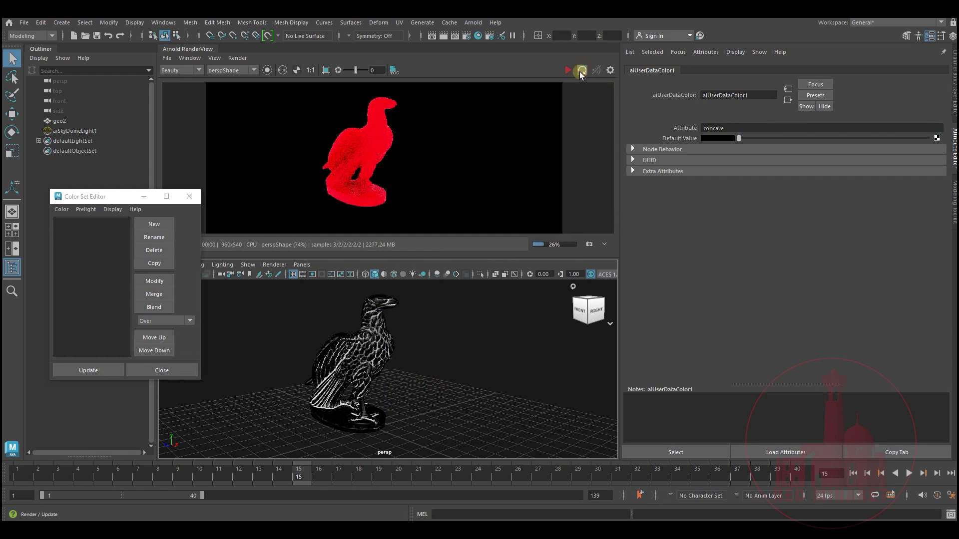
Open the Hypershade and graph the material network of the selected eagle mesh.
click(478, 36)
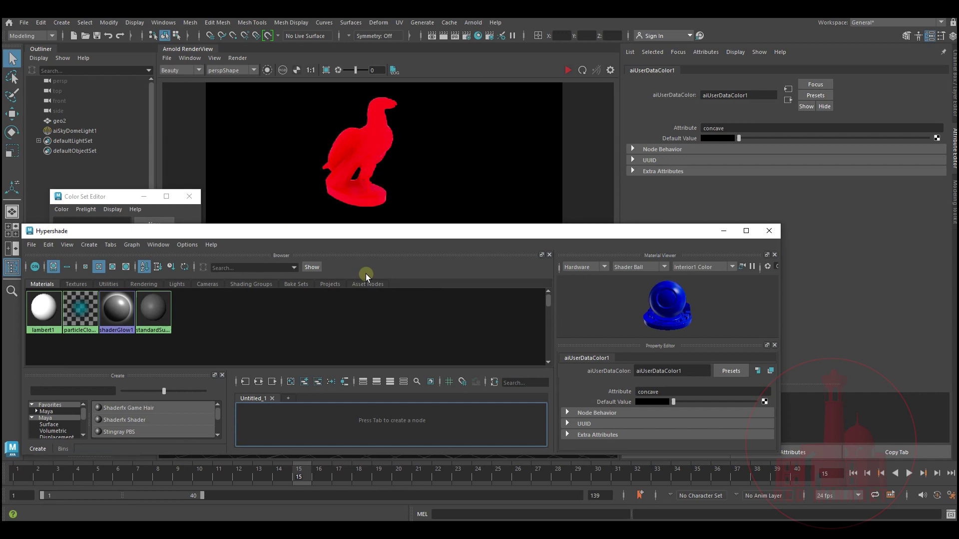
key(space)
click(343, 261)
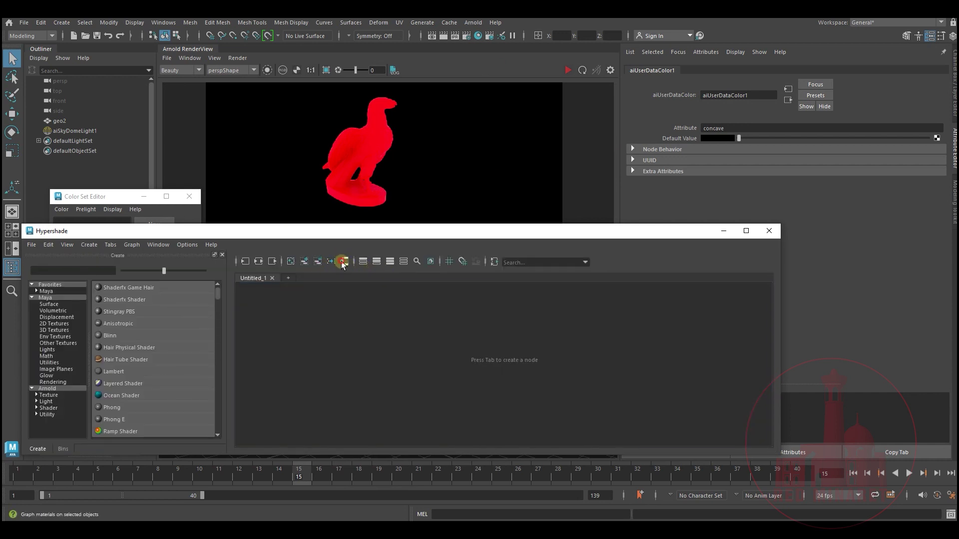
click(376, 151)
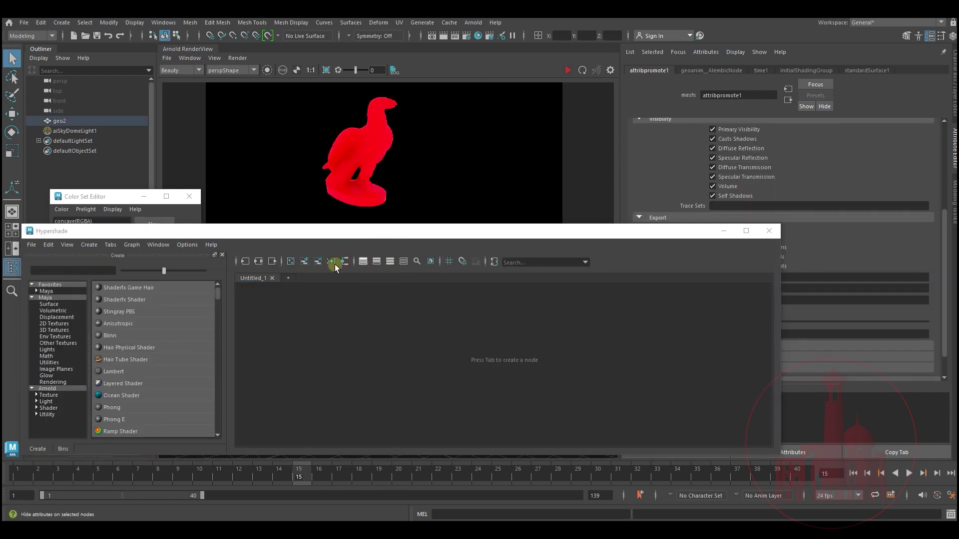
click(344, 262)
scroll(440, 379, up, 6)
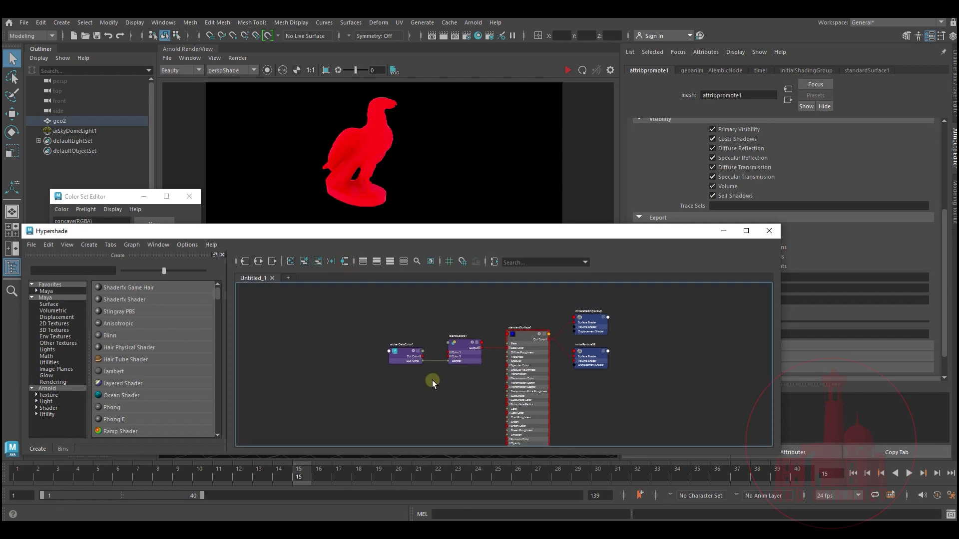
Connect the user data node's Out Color R to the Blend Colors node's Blender and update the render at frame 17.
click(389, 334)
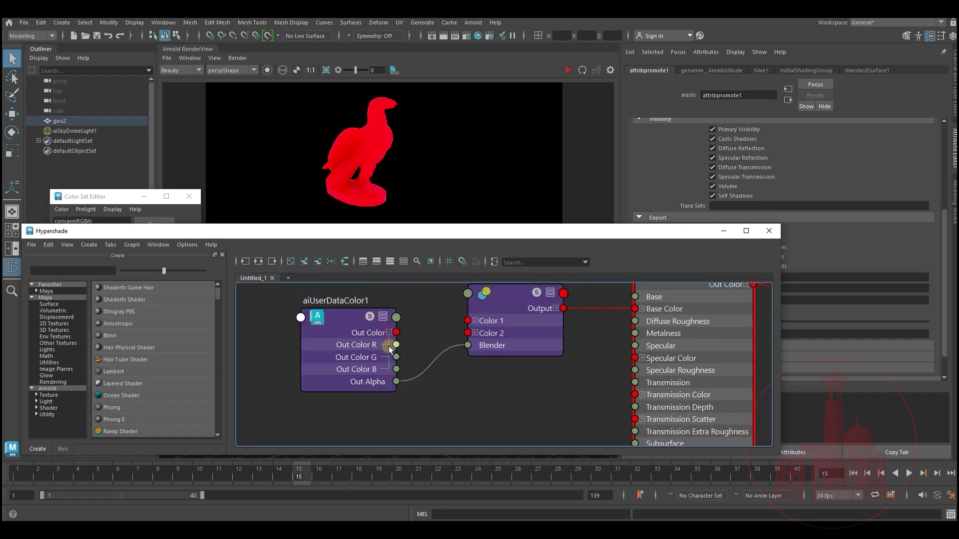
drag(395, 344, 467, 345)
mouse_move(471, 238)
mouse_down()
mouse_move(475, 212)
mouse_move(477, 232)
mouse_up()
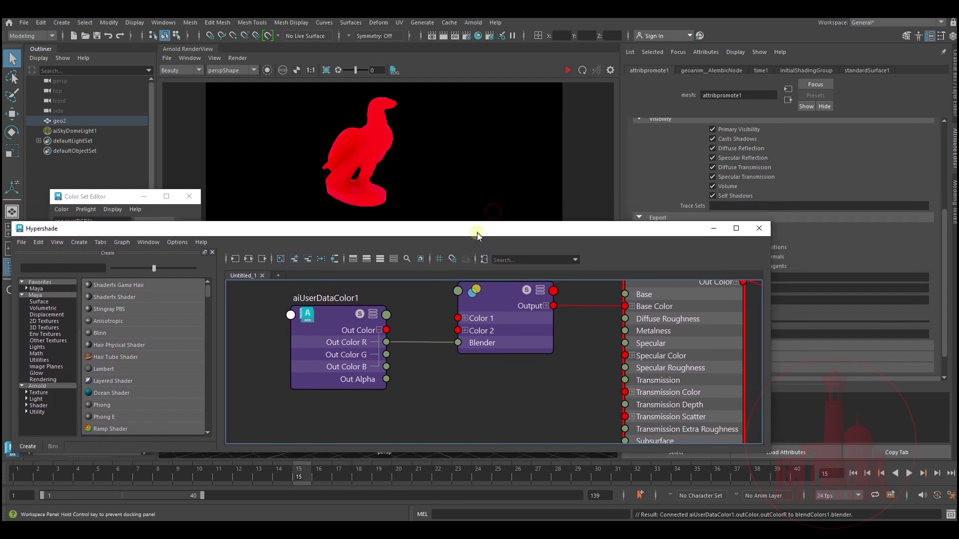
click(582, 70)
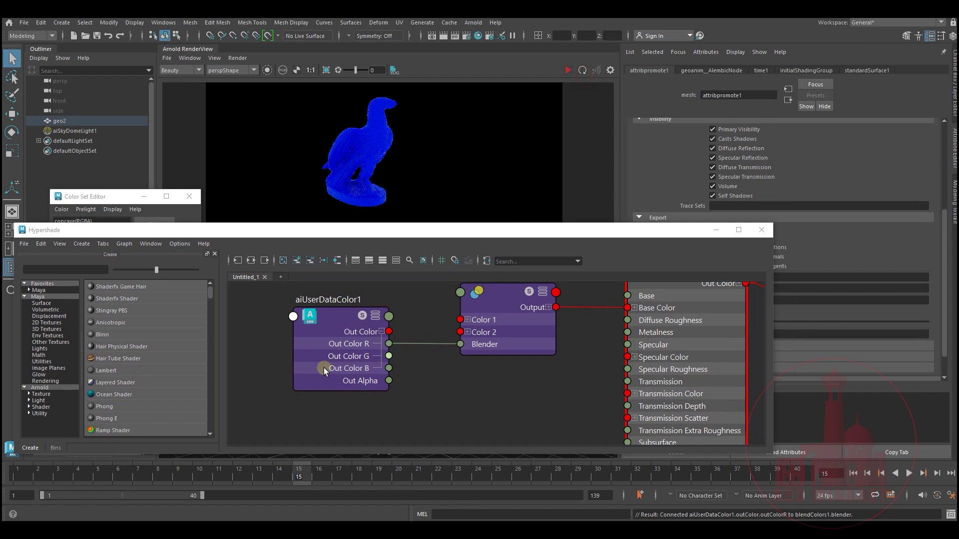
click(337, 476)
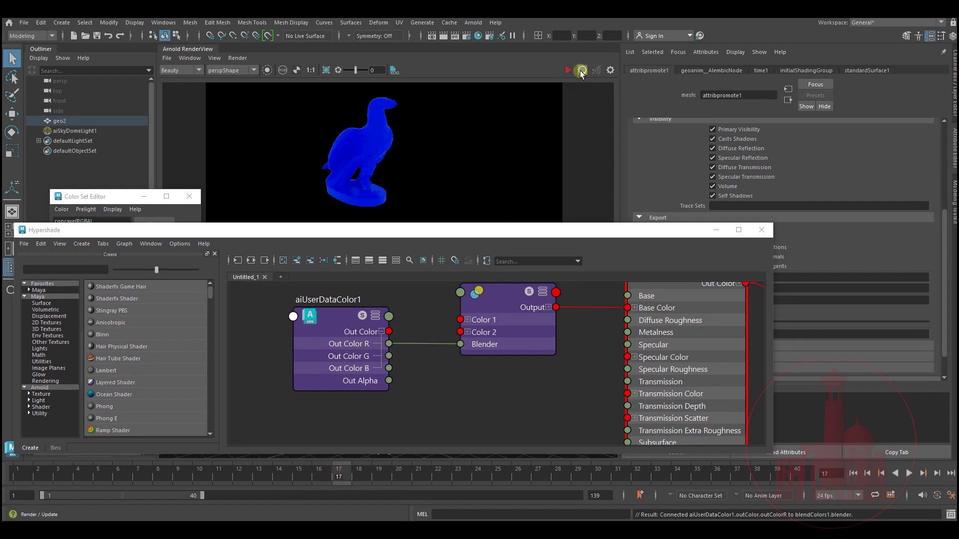
click(580, 80)
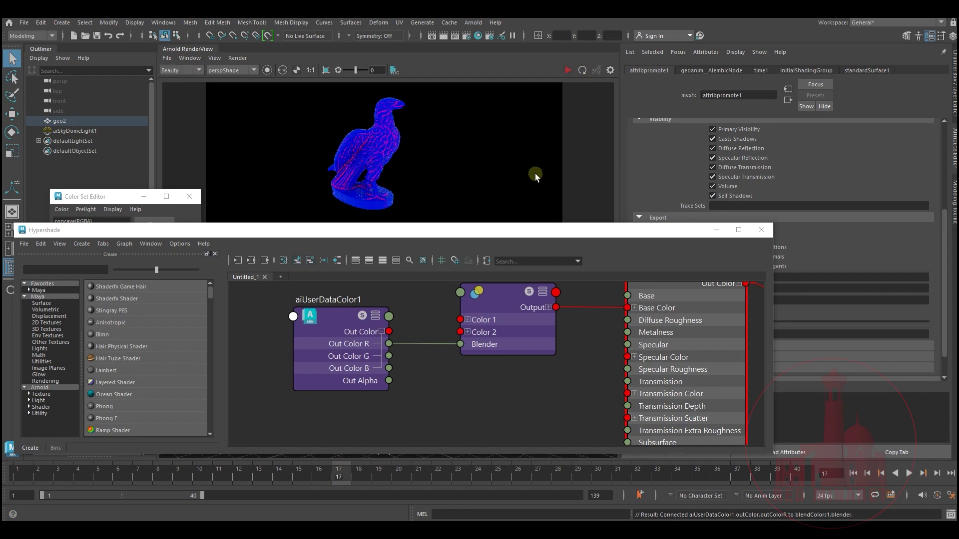
Set the user data color node's Attribute to convex and update the render.
click(330, 314)
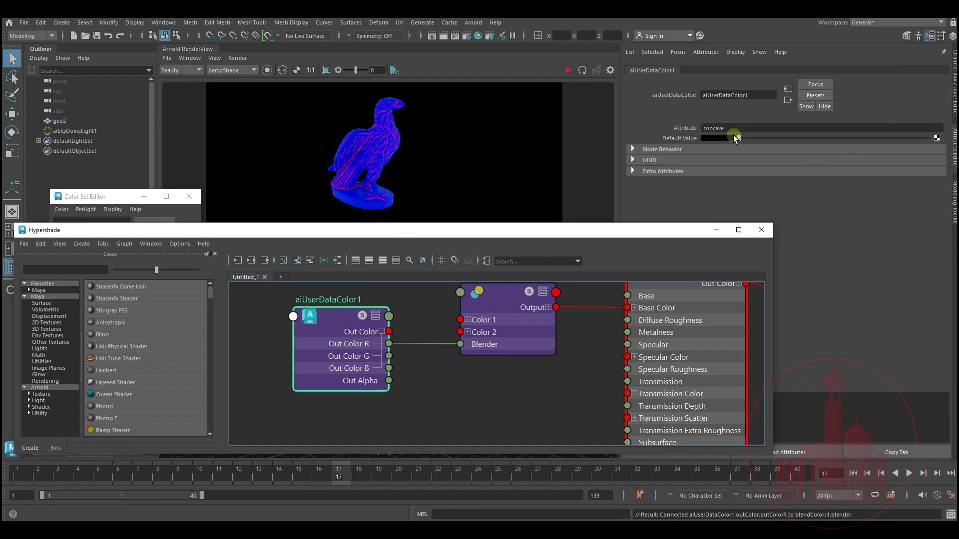
drag(731, 130, 678, 134)
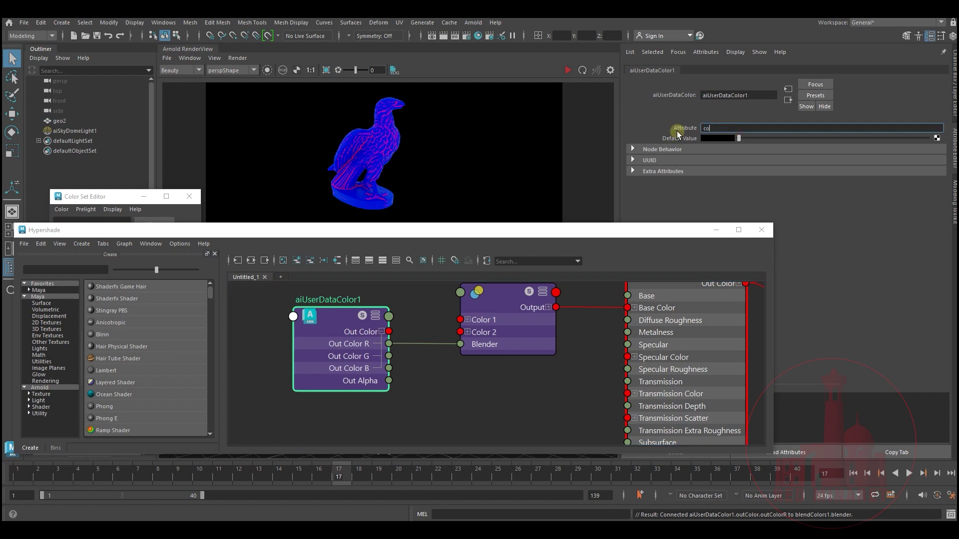
text(convex)
key(Return)
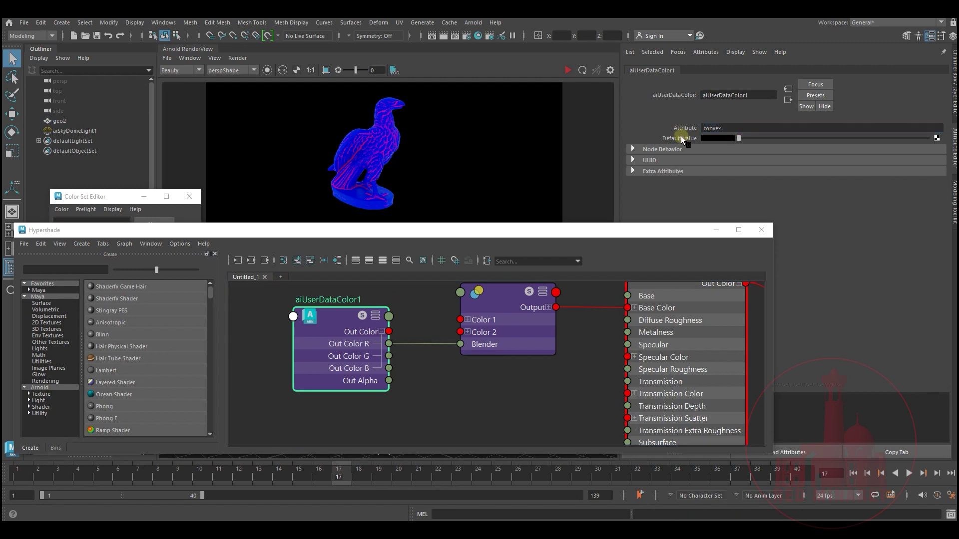
click(580, 70)
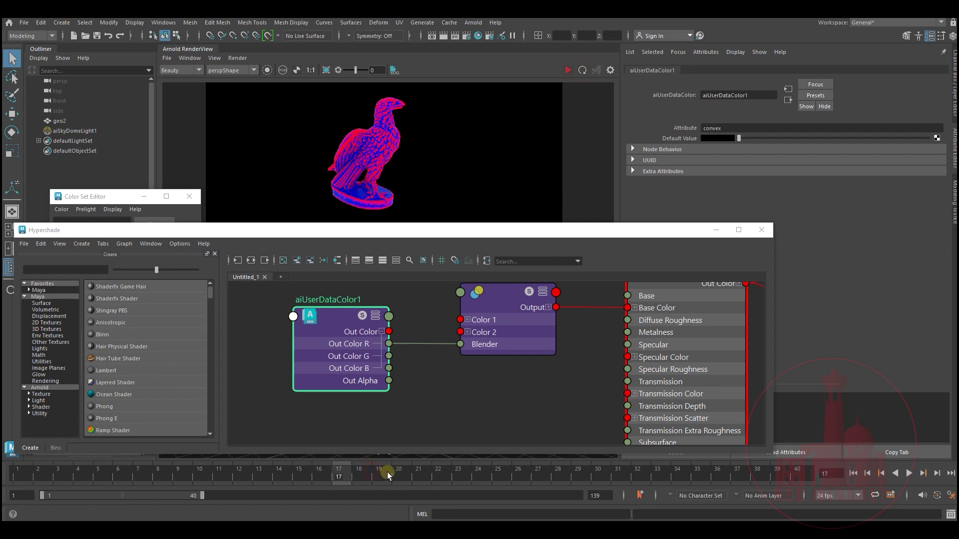
Enable Motion Blur in the Arnold Renderer settings, then update the render at frame 17 in an enlarged render view with the Hypershade closed.
drag(400, 476, 421, 473)
key(alt+period)
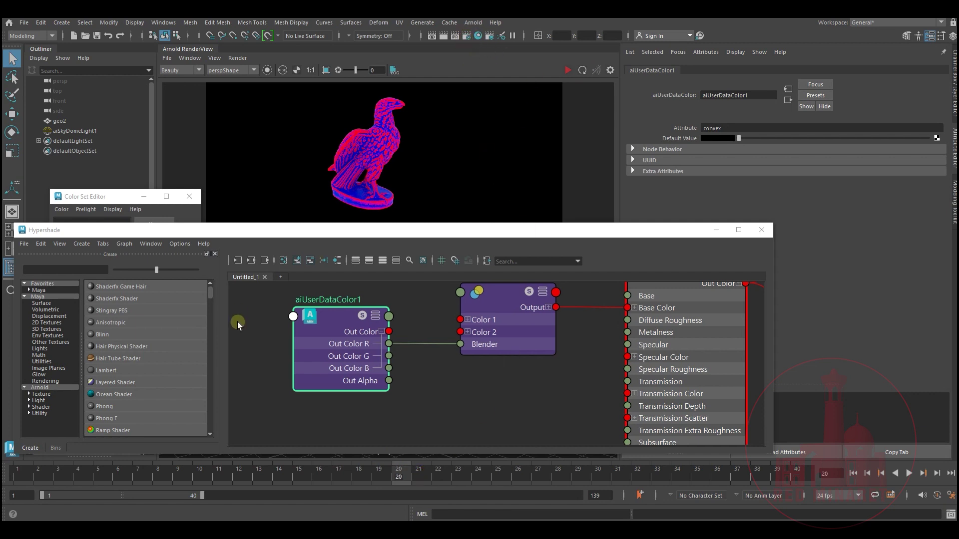
key(alt+period)
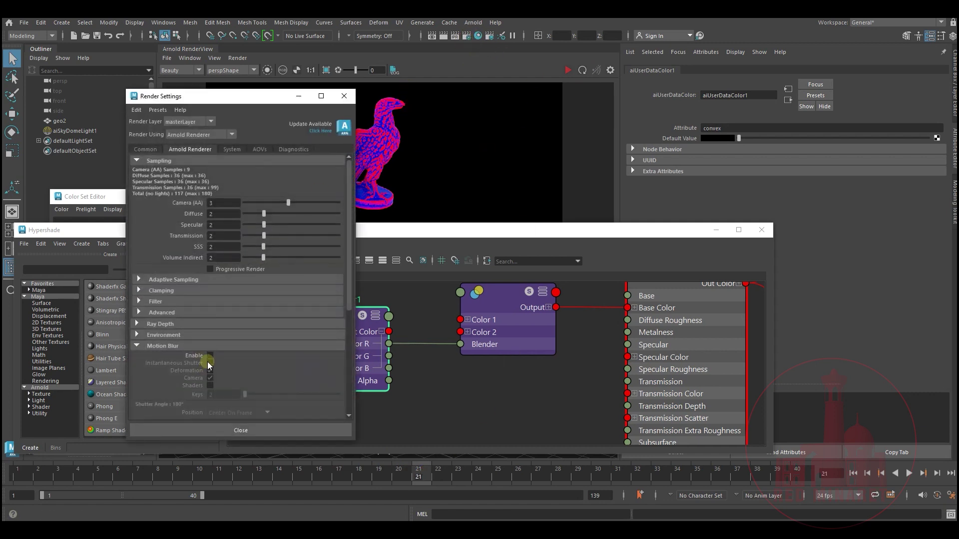
click(210, 355)
click(344, 95)
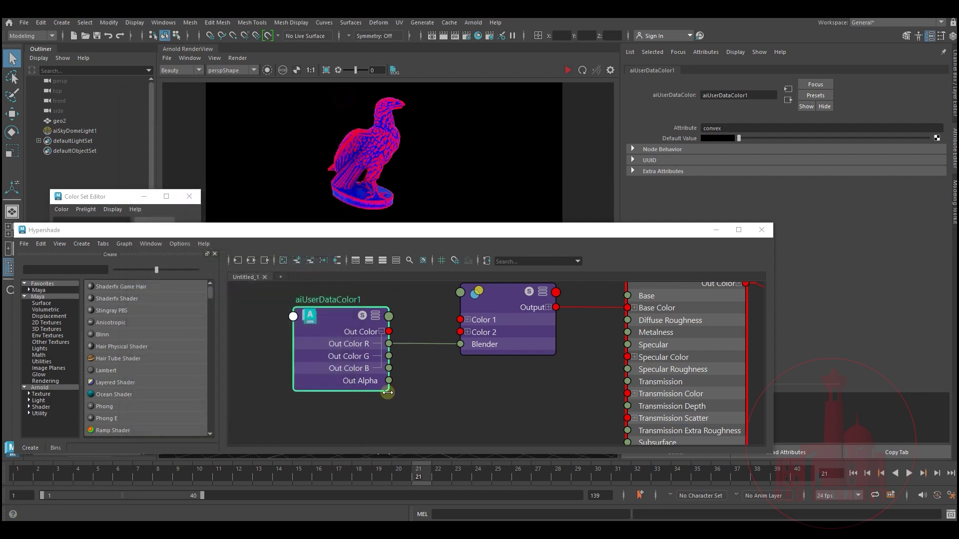
click(338, 475)
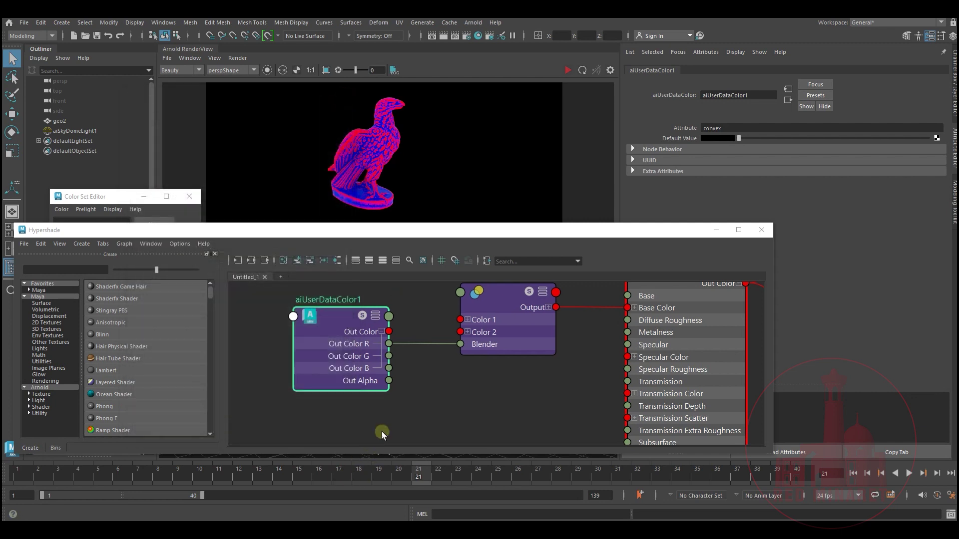
click(761, 230)
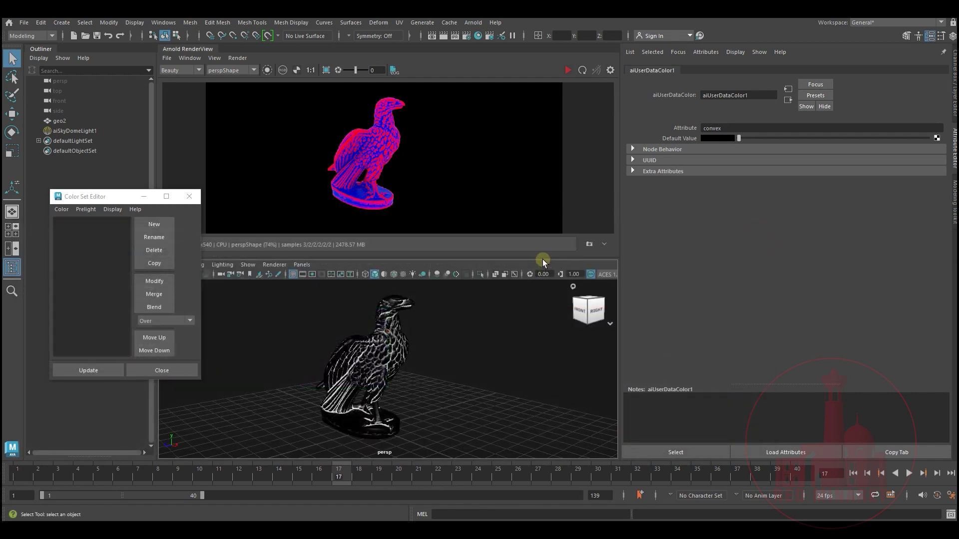
drag(543, 258, 543, 323)
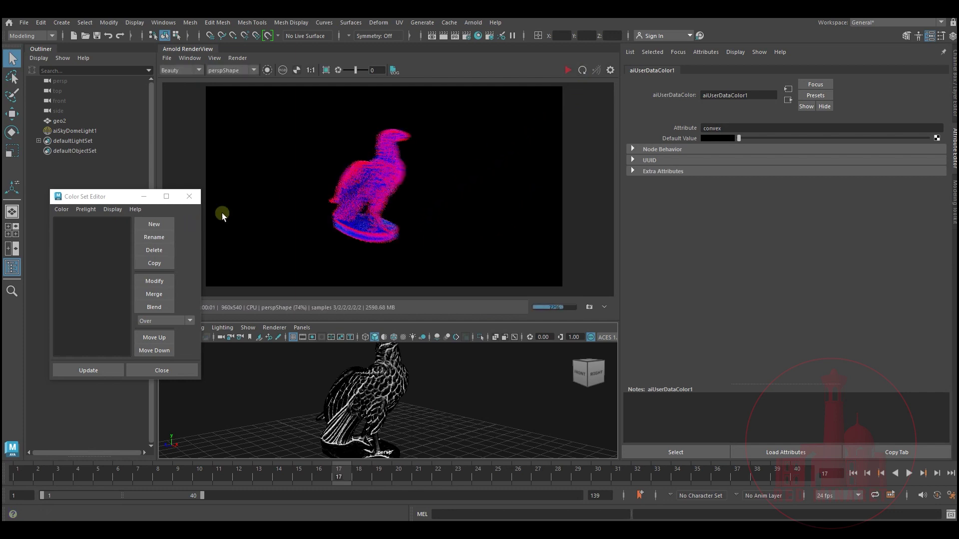
Move the Color Set Editor beside the rendered eagle and select the mesh to list its color sets.
drag(114, 199, 221, 112)
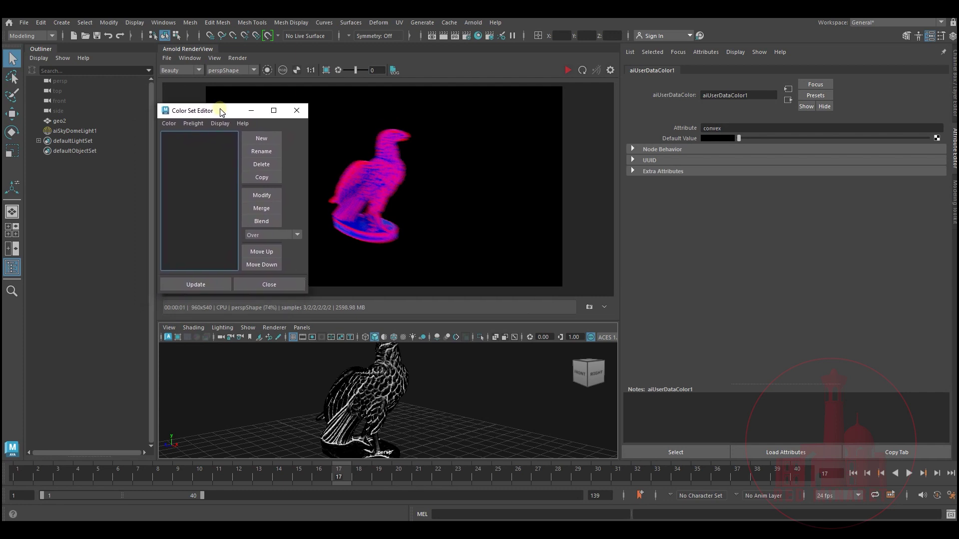
click(389, 185)
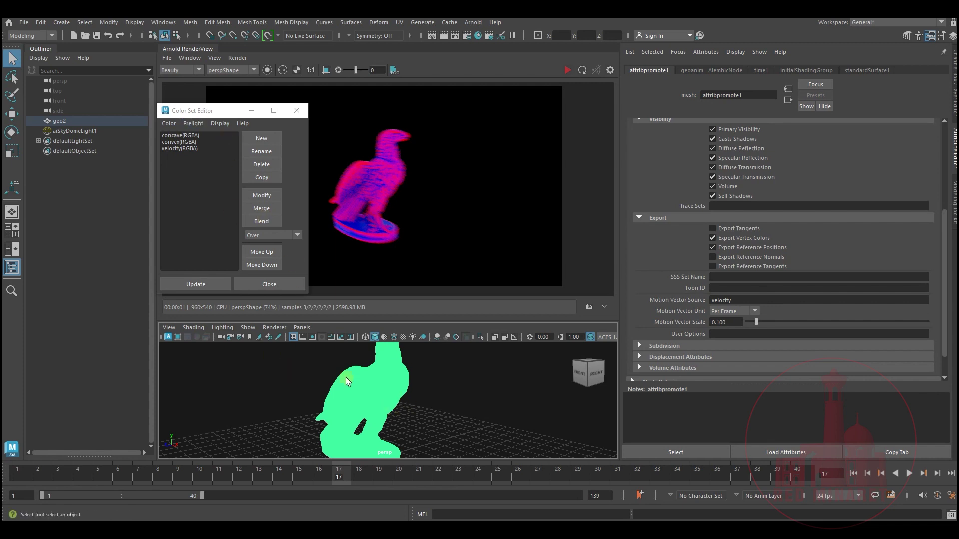